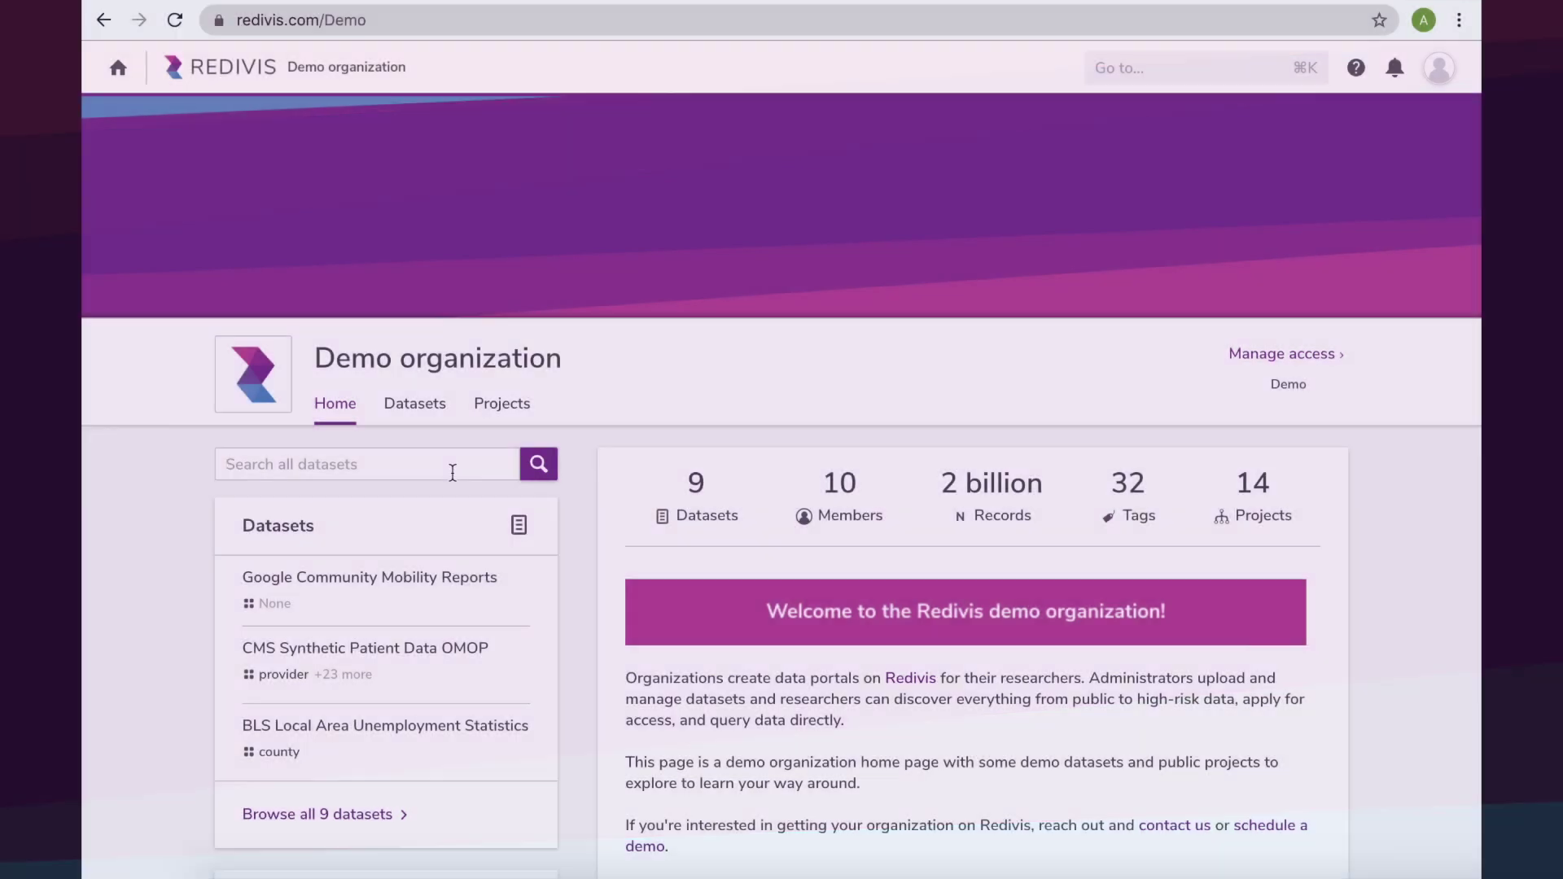
Search the organization's datasets for "opioid prescriptions" and look through the tables of the matching datasets
click(453, 468)
text(opioid prescriptions)
key(Return)
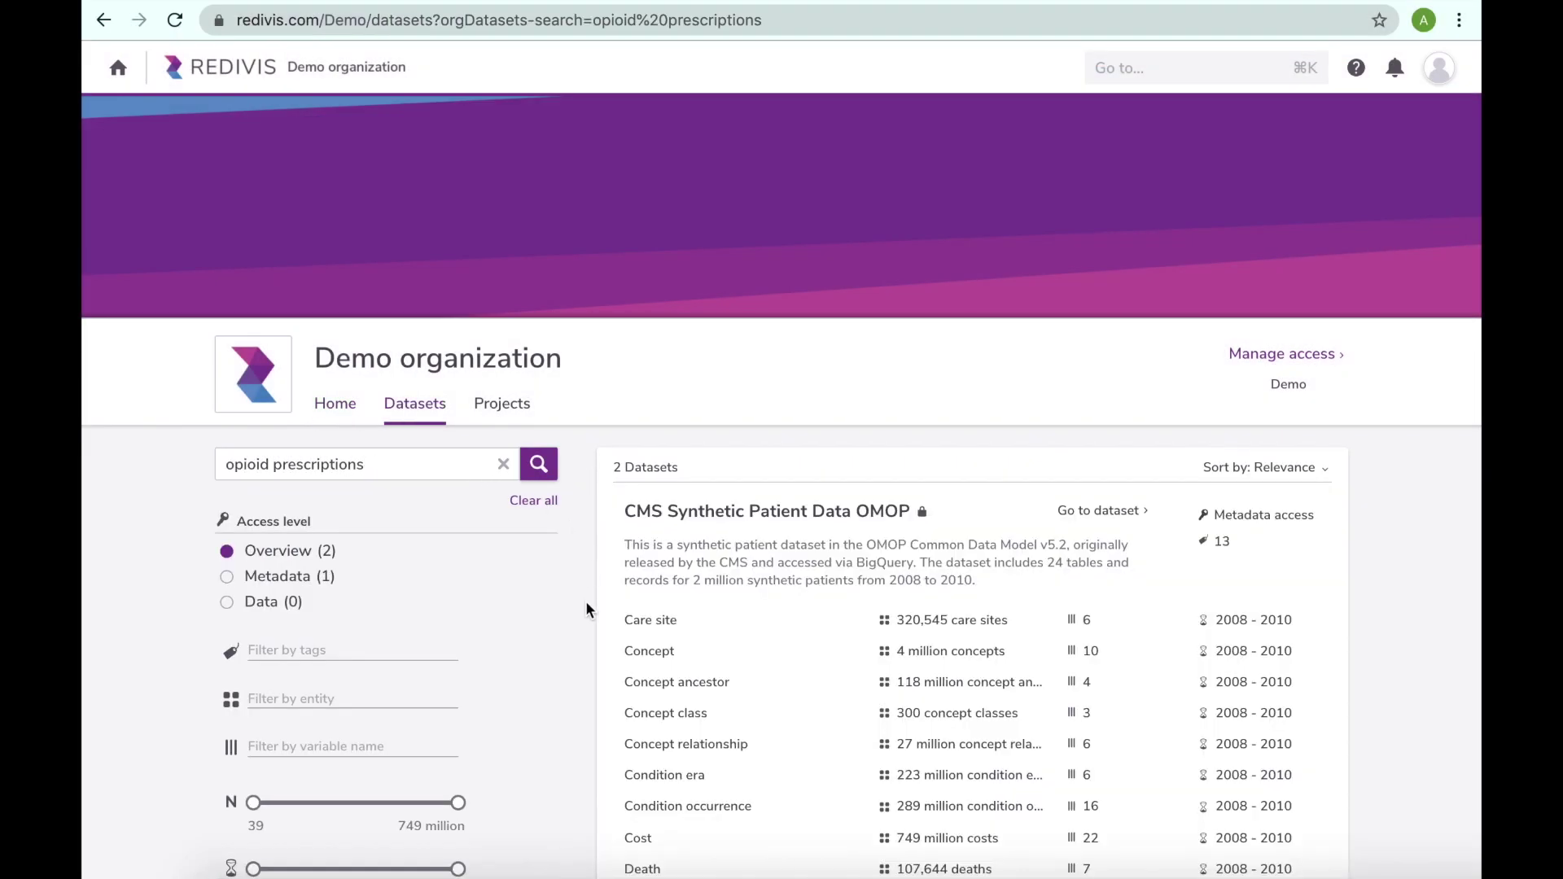
scroll(587, 609, down, 3)
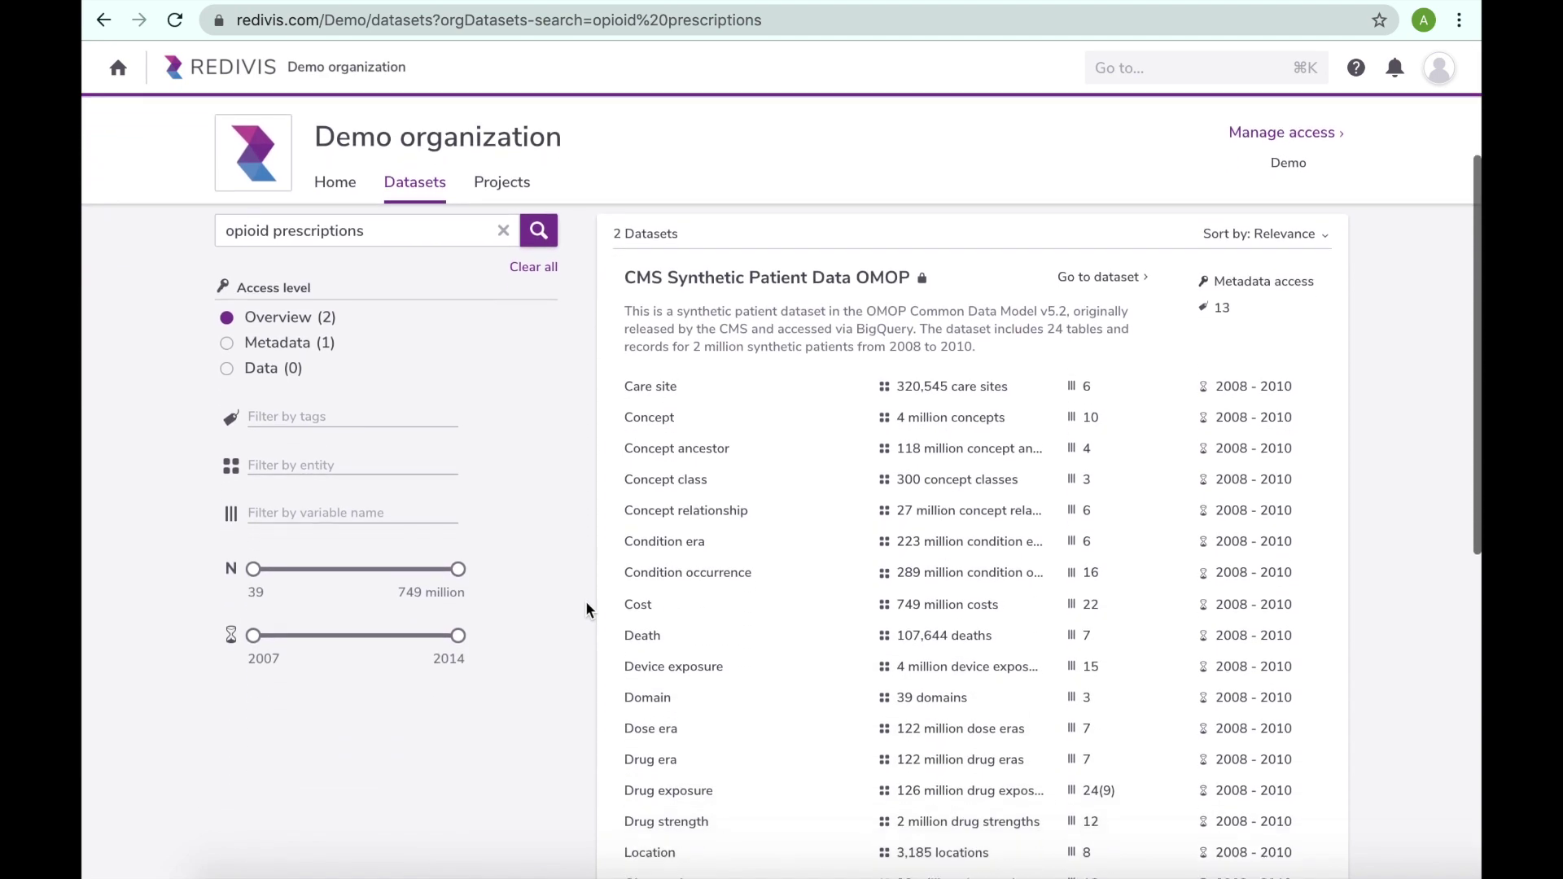
scroll(586, 609, down, 7)
scroll(586, 609, up, 7)
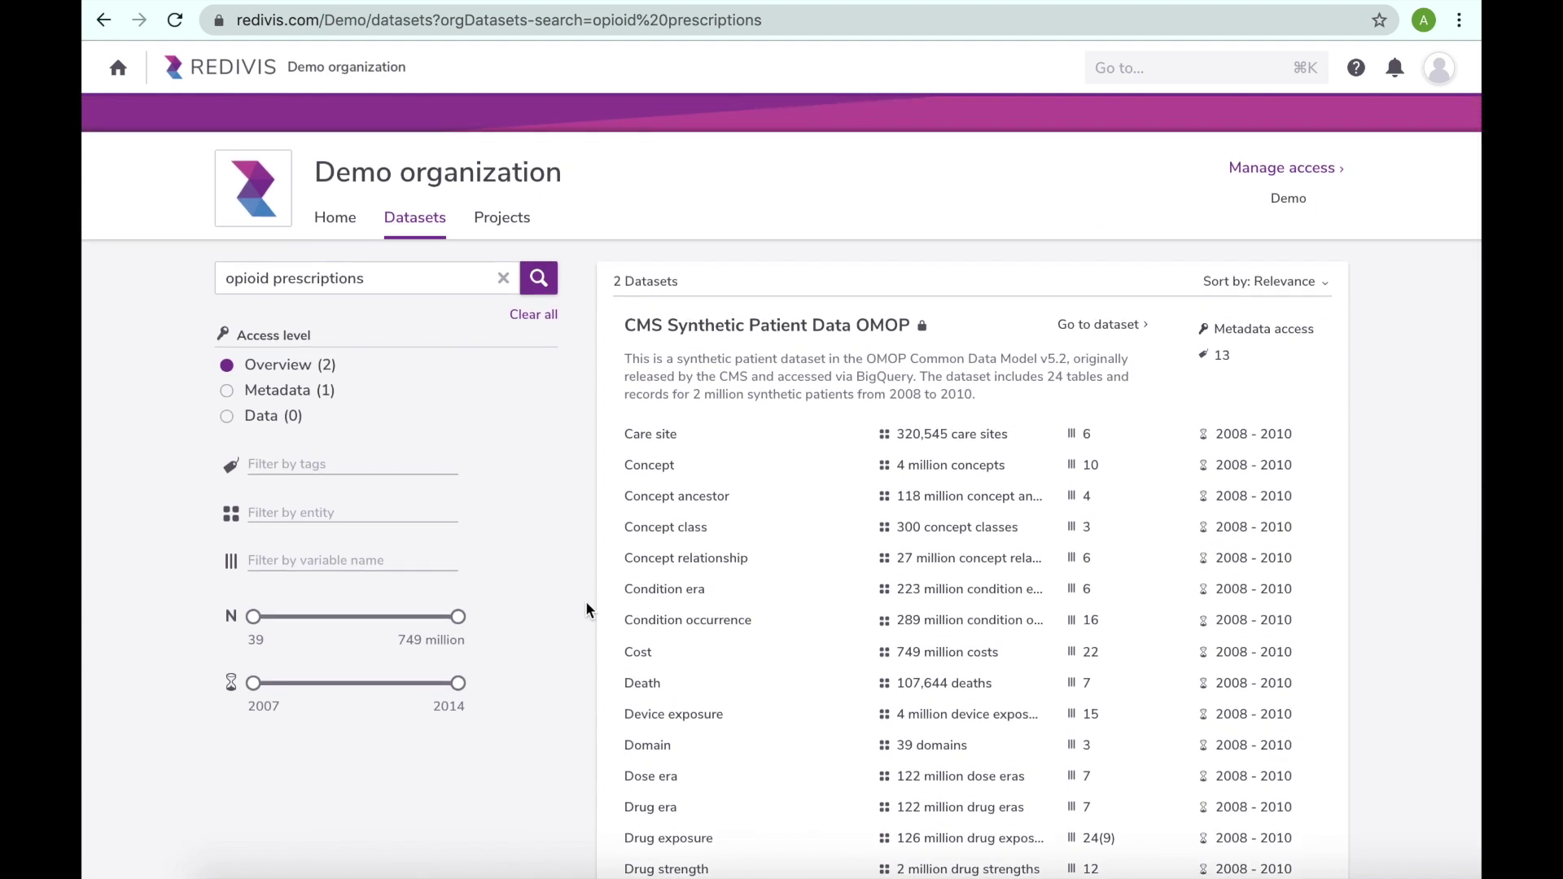
scroll(587, 609, down, 4)
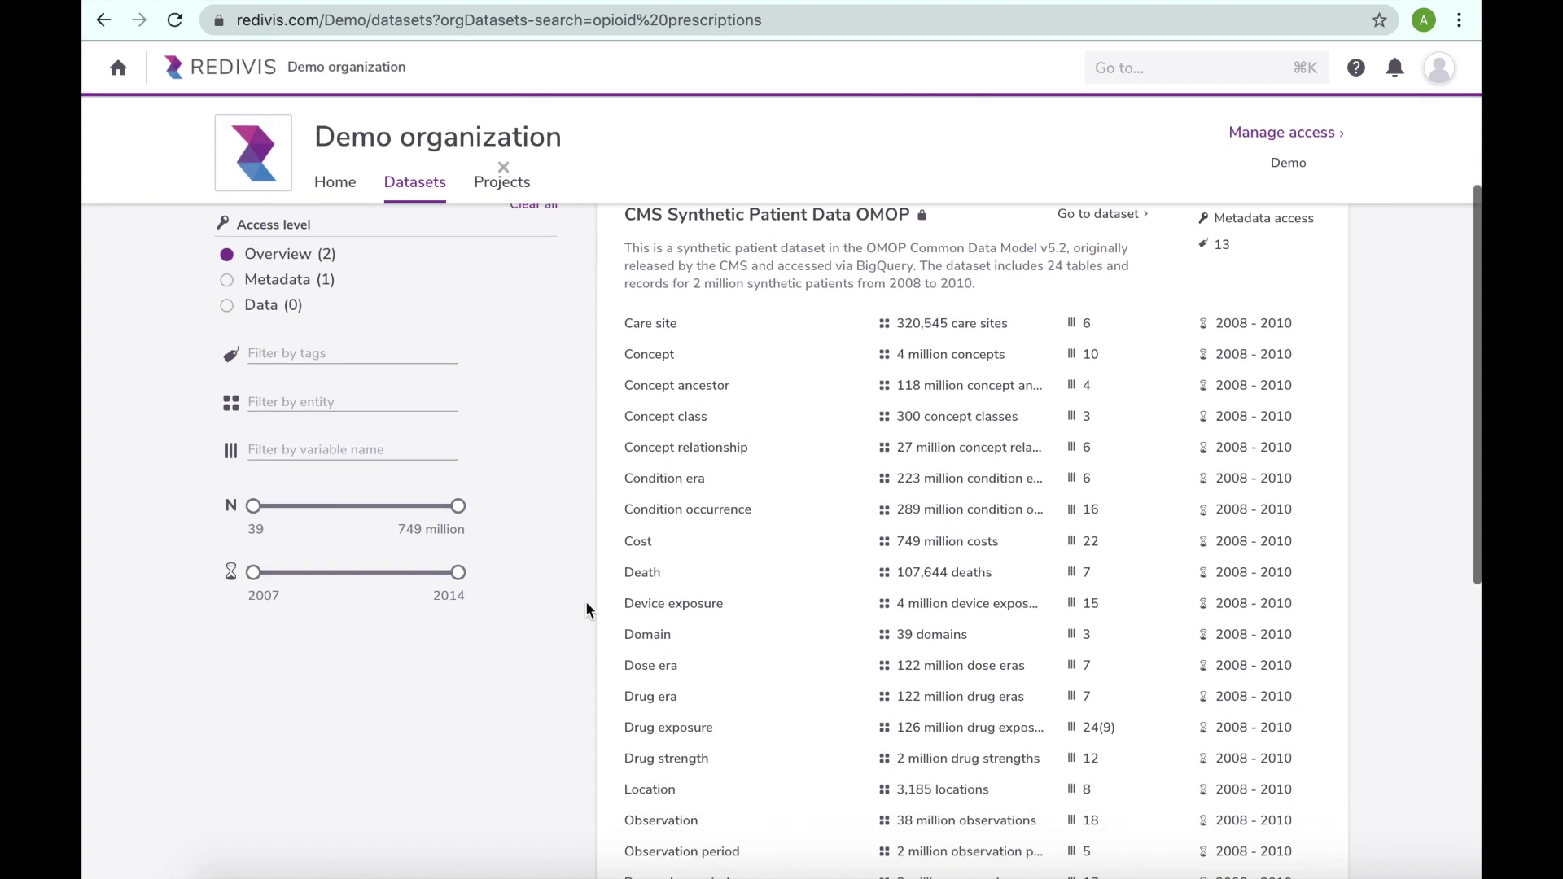
Open the matching quantity variable of the Drug exposure table and examine its summary statistics and box plot
mouse_move(1106, 576)
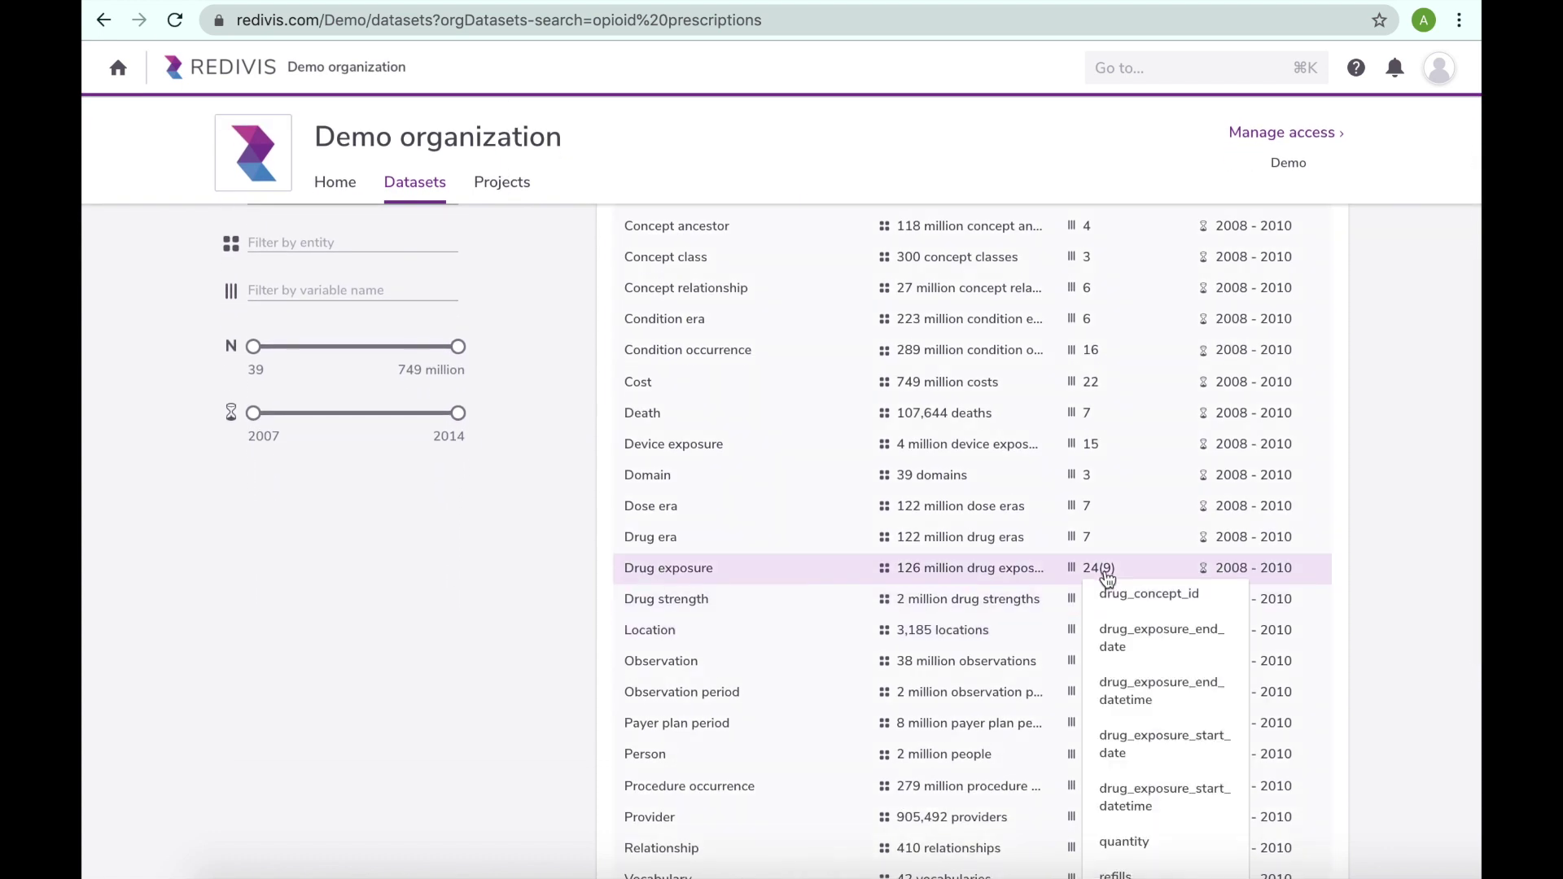
scroll(1106, 576, down, 3)
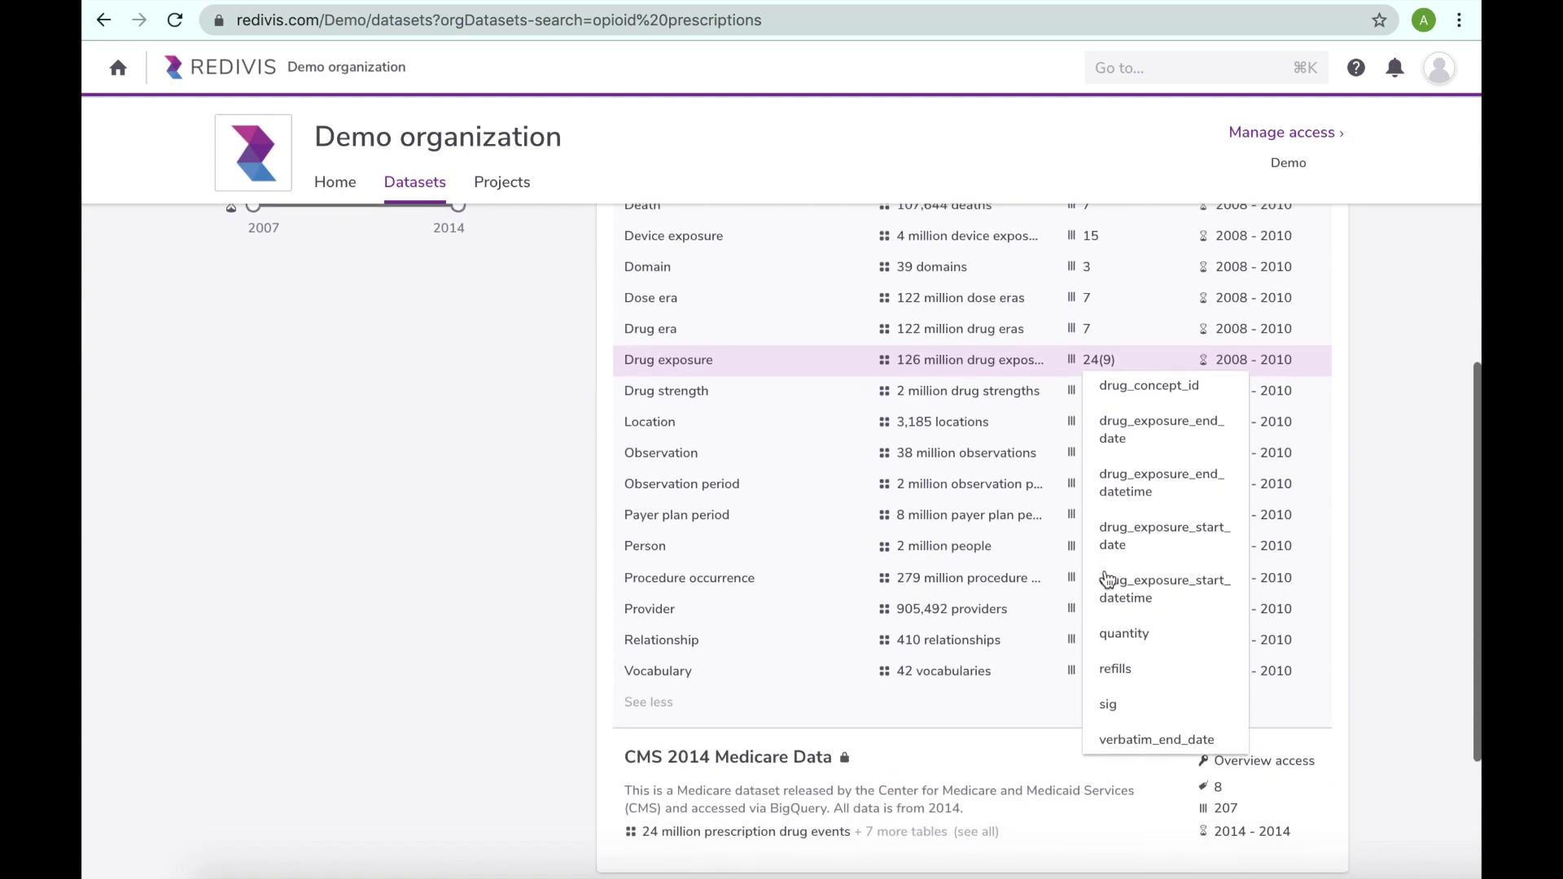
scroll(1107, 579, down, 2)
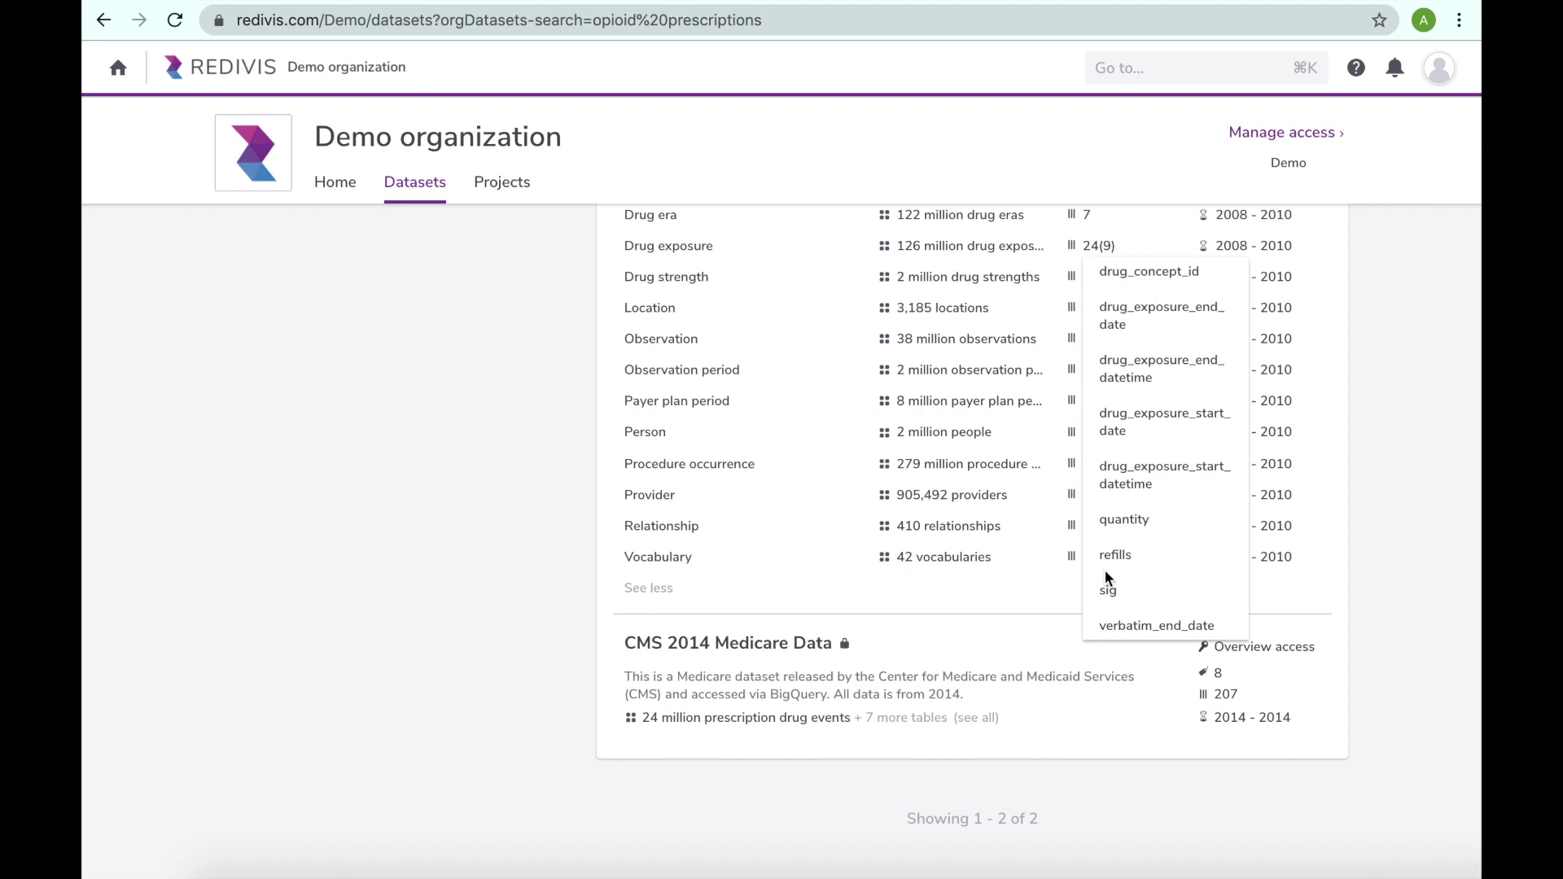
click(1122, 525)
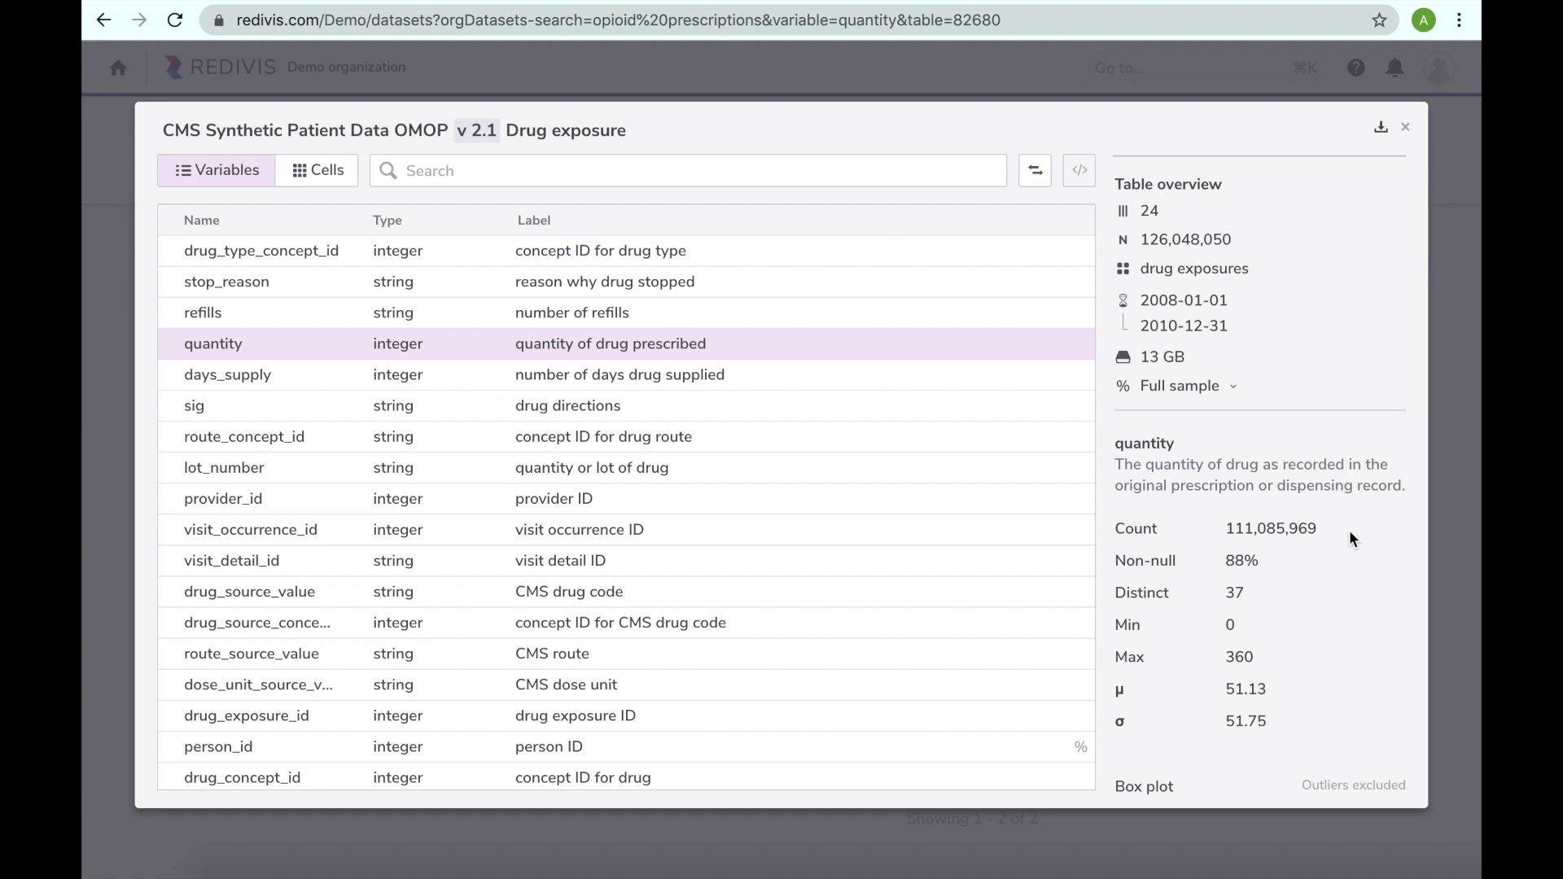
scroll(1350, 533, down, 5)
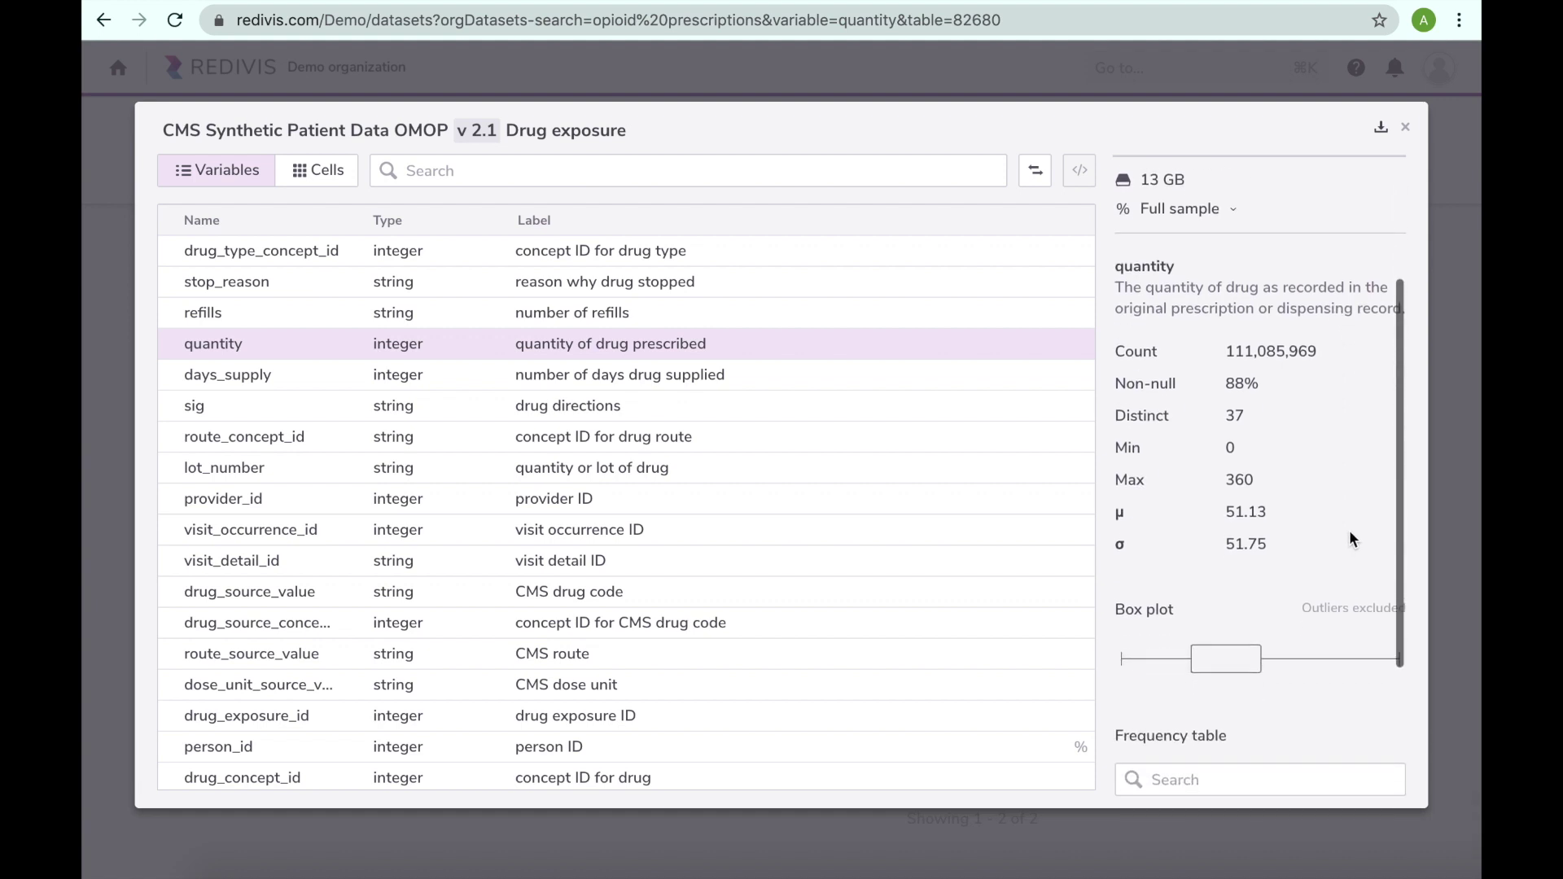
scroll(1350, 540, down, 1)
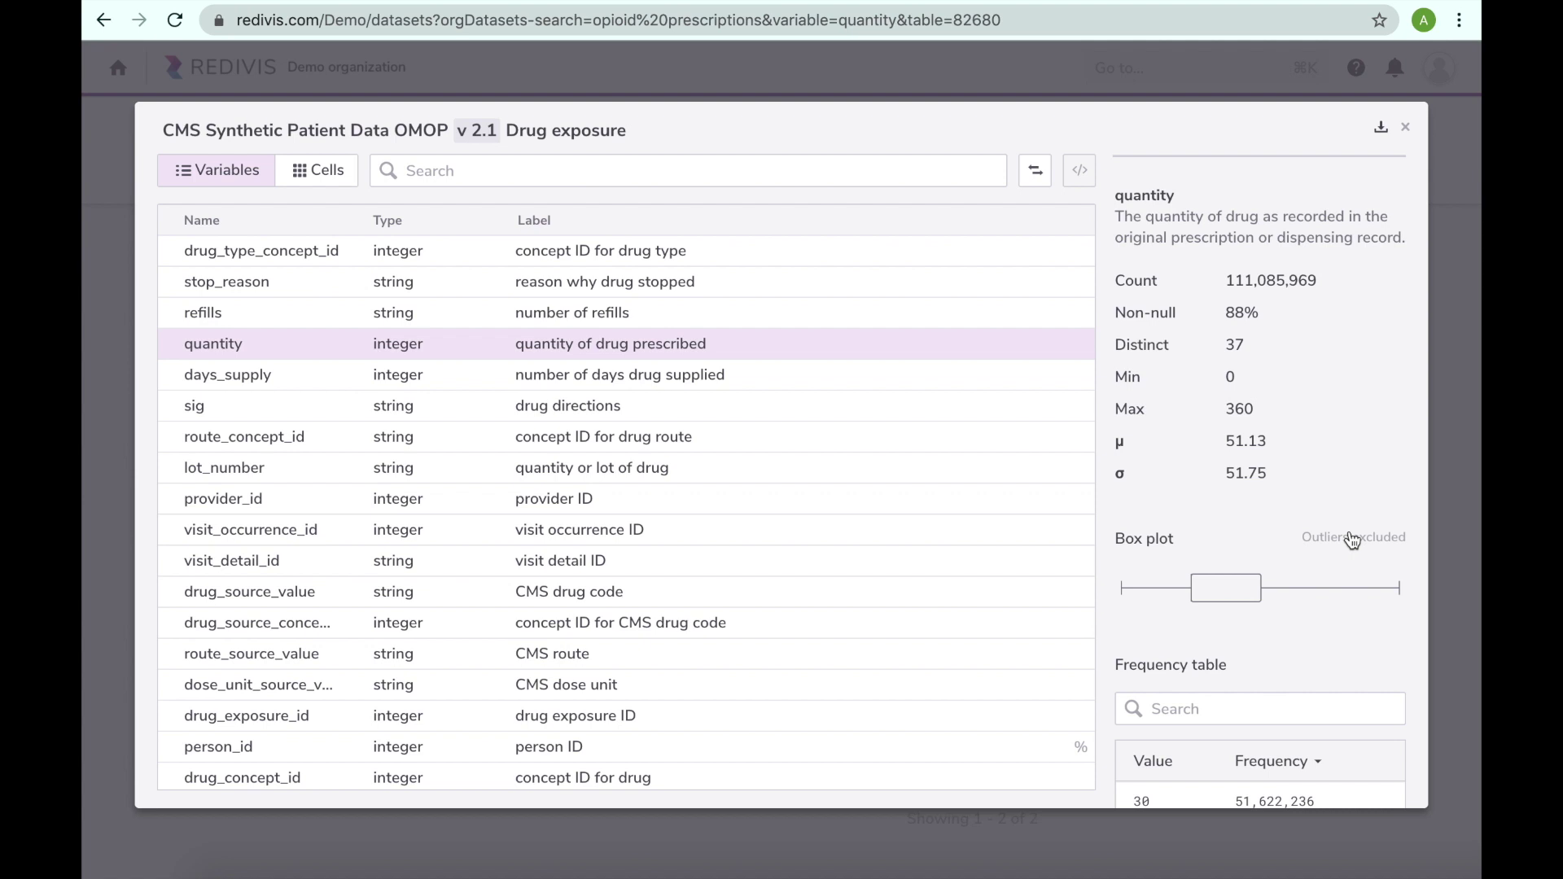
Search the Drug exposure table's variables for "opioid" and view the statistics of drug_concept_id
click(733, 171)
text(opioid)
click(776, 255)
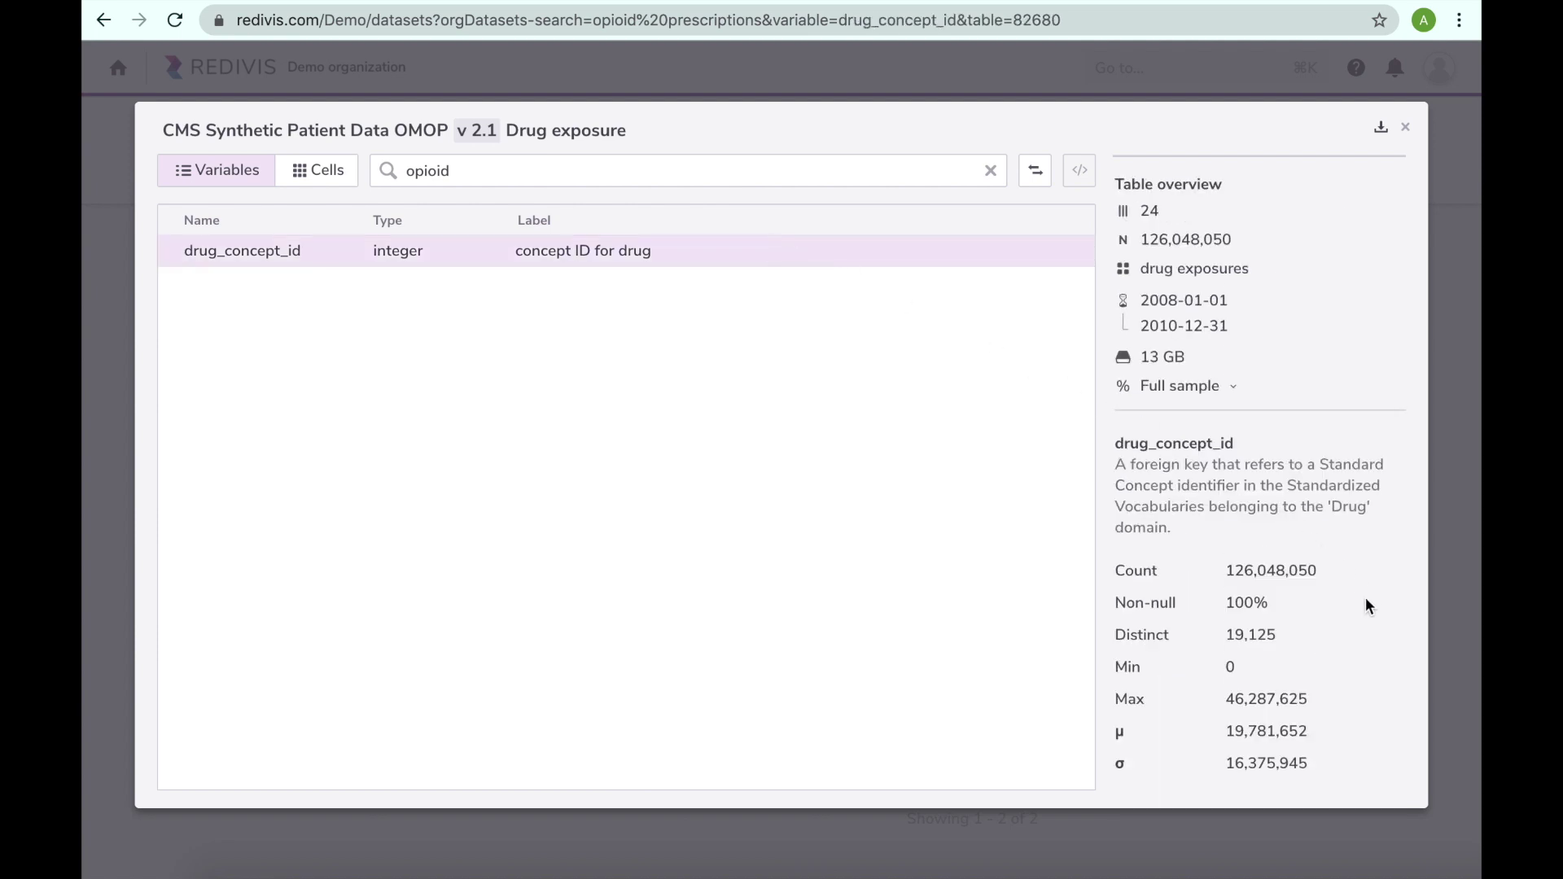
scroll(1367, 606, down, 10)
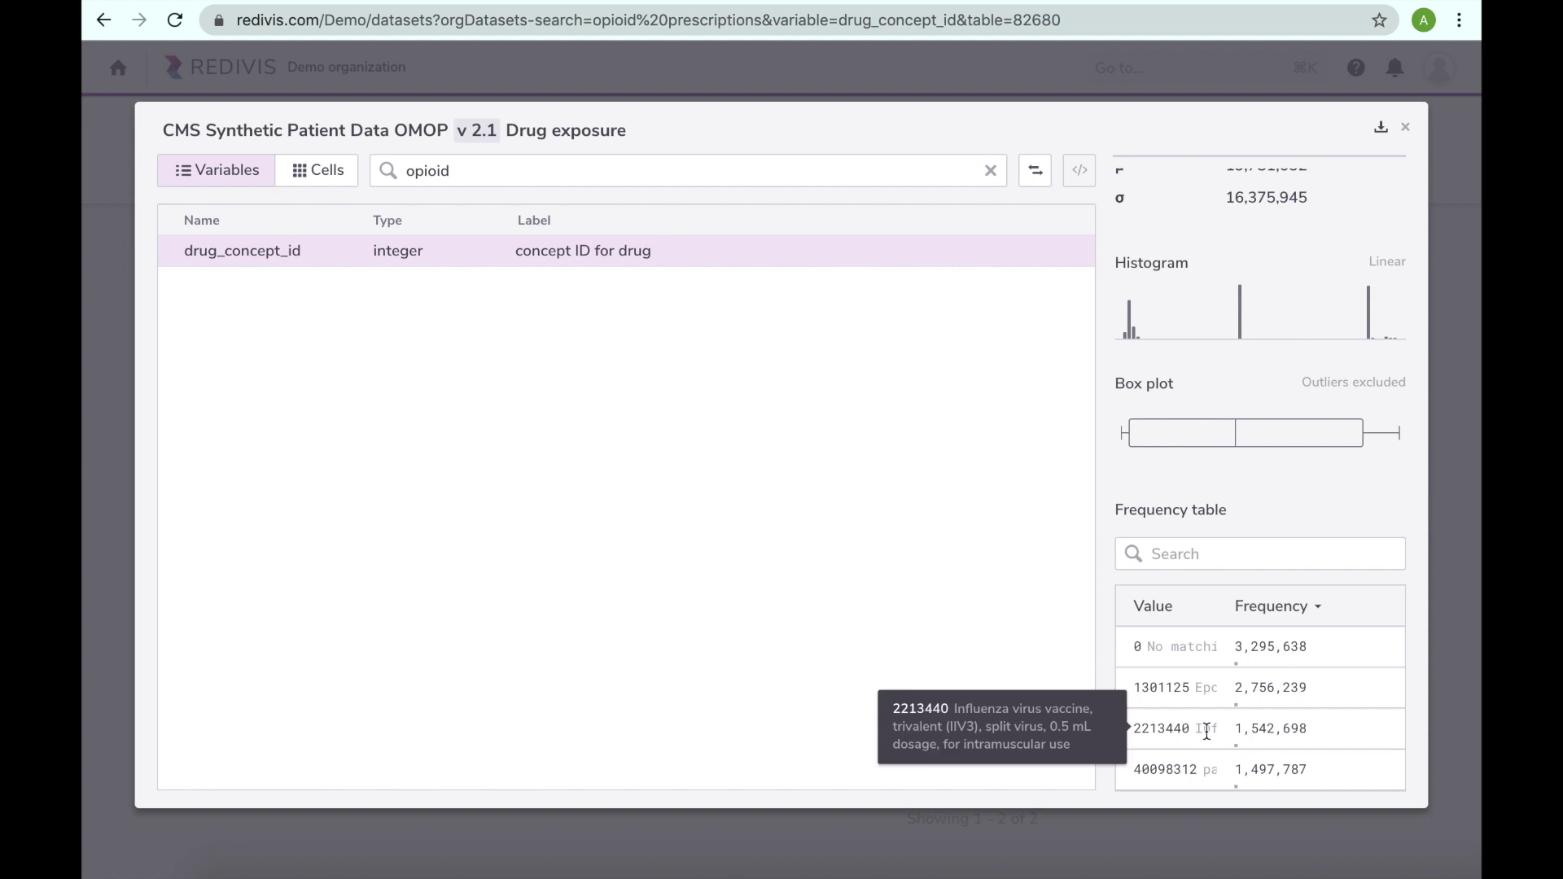
Search the frequency table of drug_concept_id for "opioid", look through the values, then clear the search and close the table
click(1212, 557)
text(op)
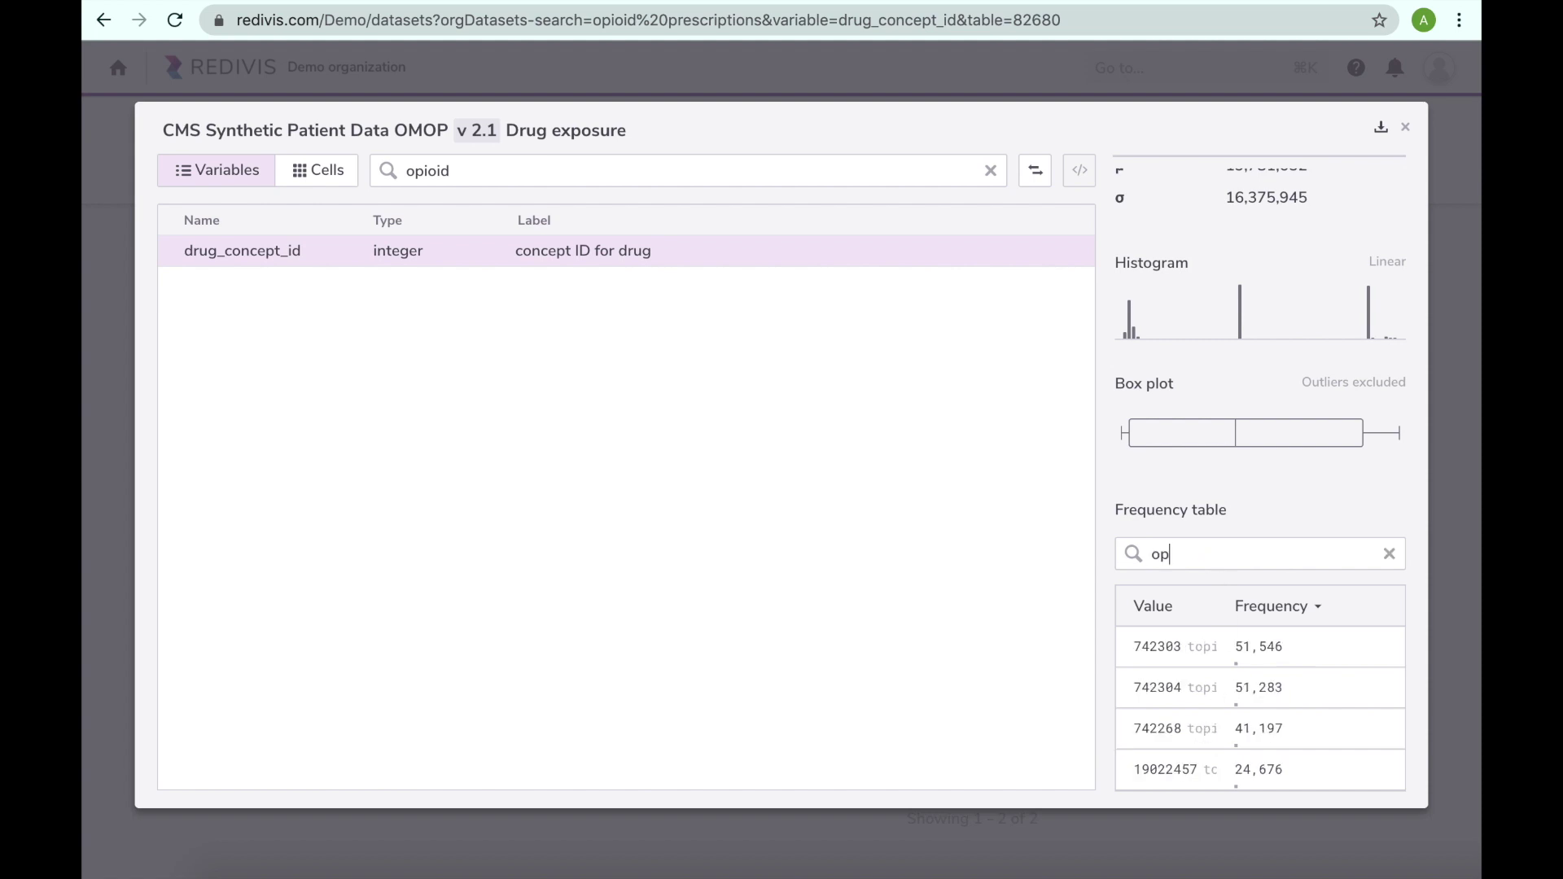
text(ioid)
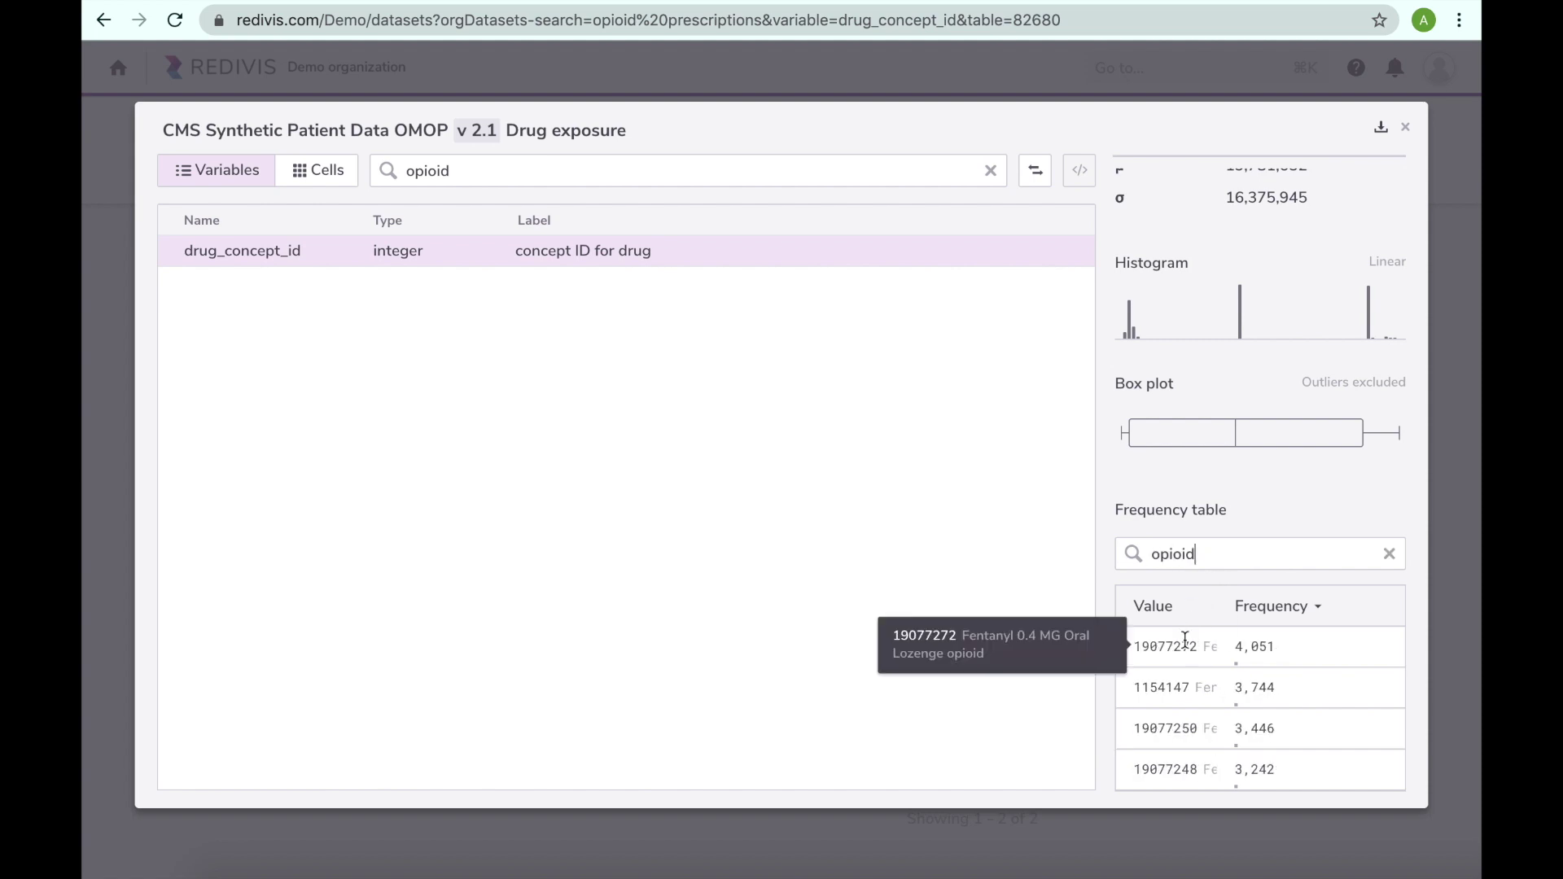
scroll(1190, 730, down, 5)
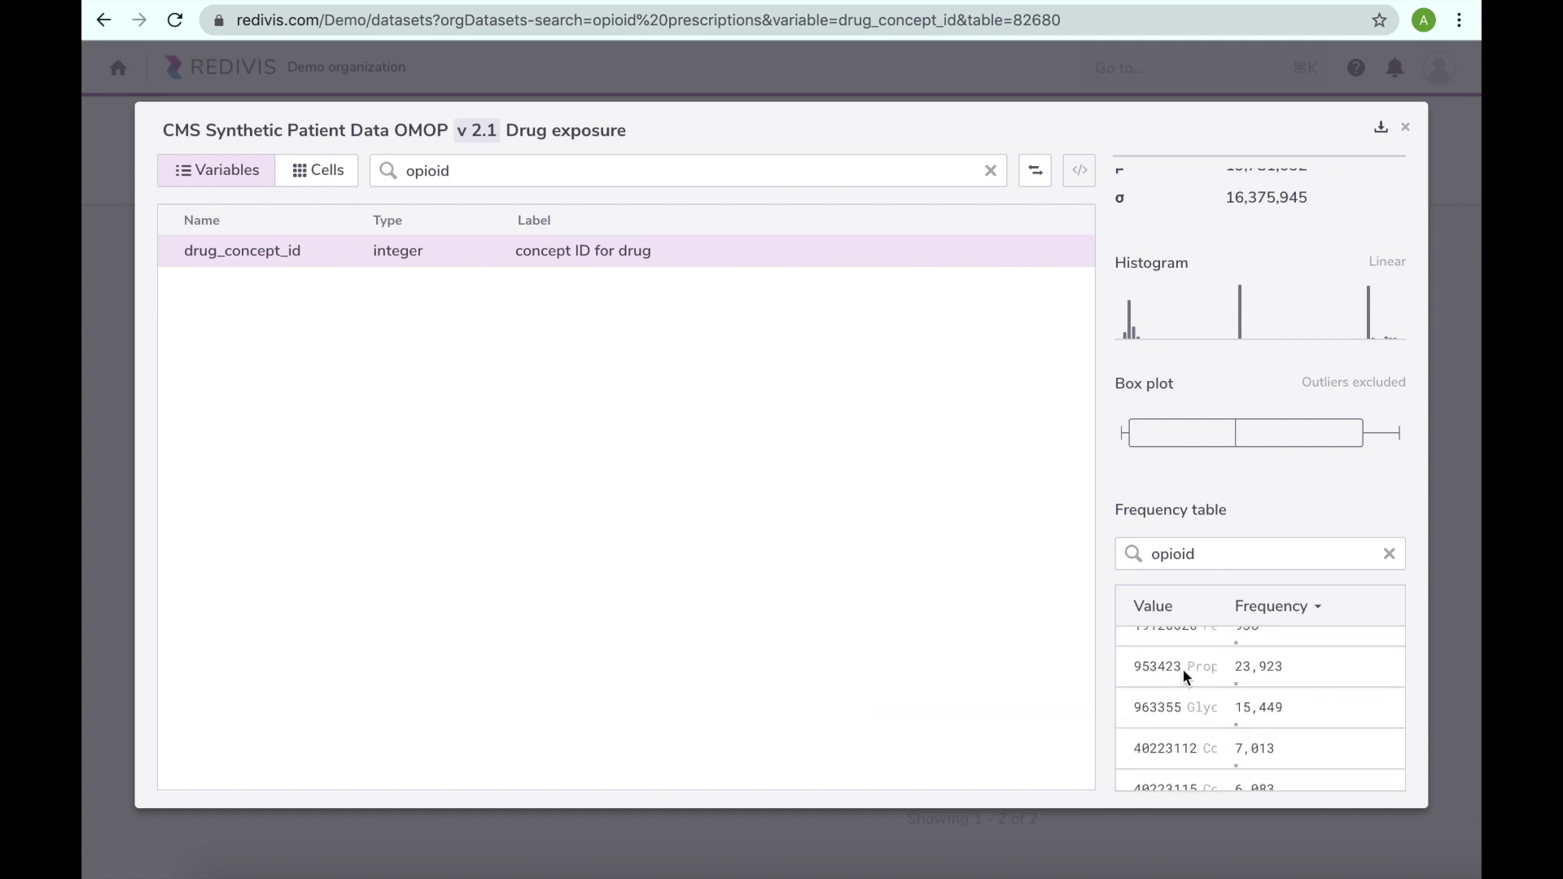
drag(1204, 562, 1074, 569)
key(BackSpace)
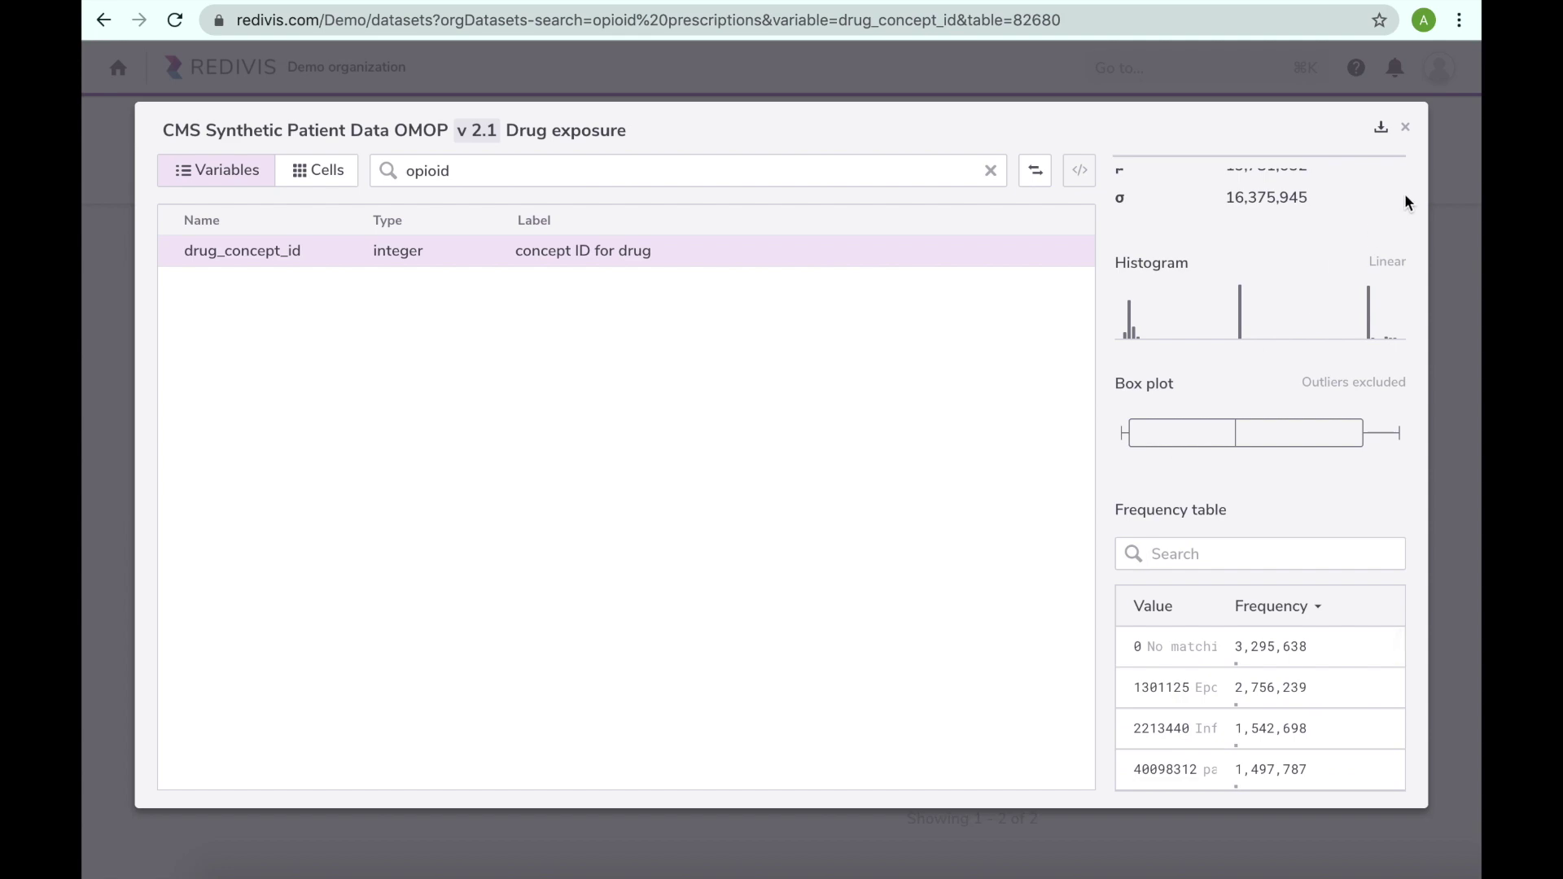
click(1407, 130)
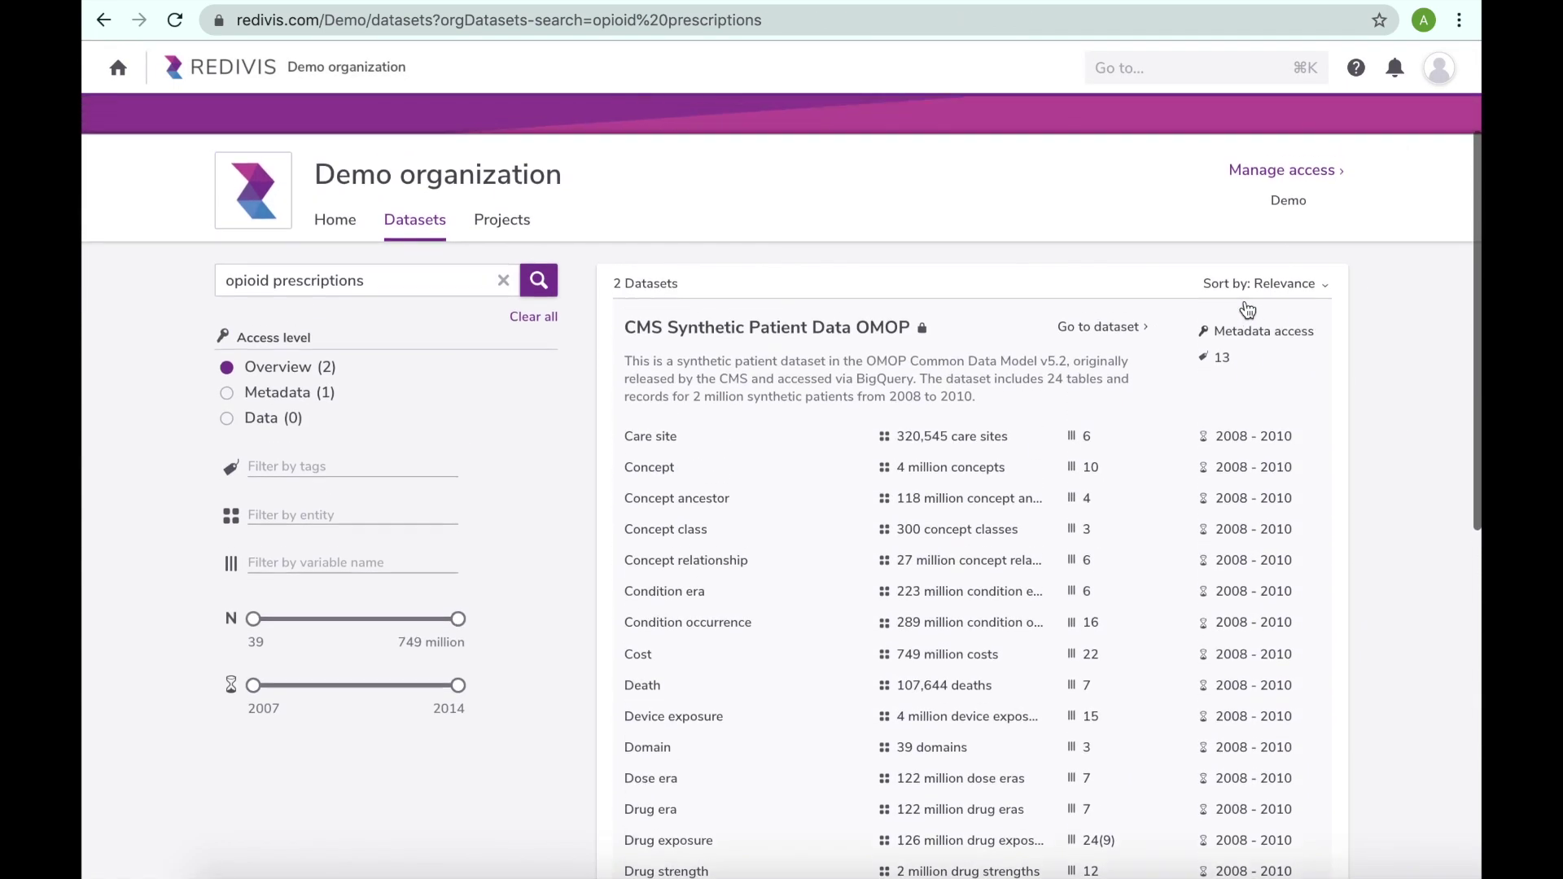
Open the CMS Synthetic Patient Data OMOP dataset page and read through its overview
click(824, 343)
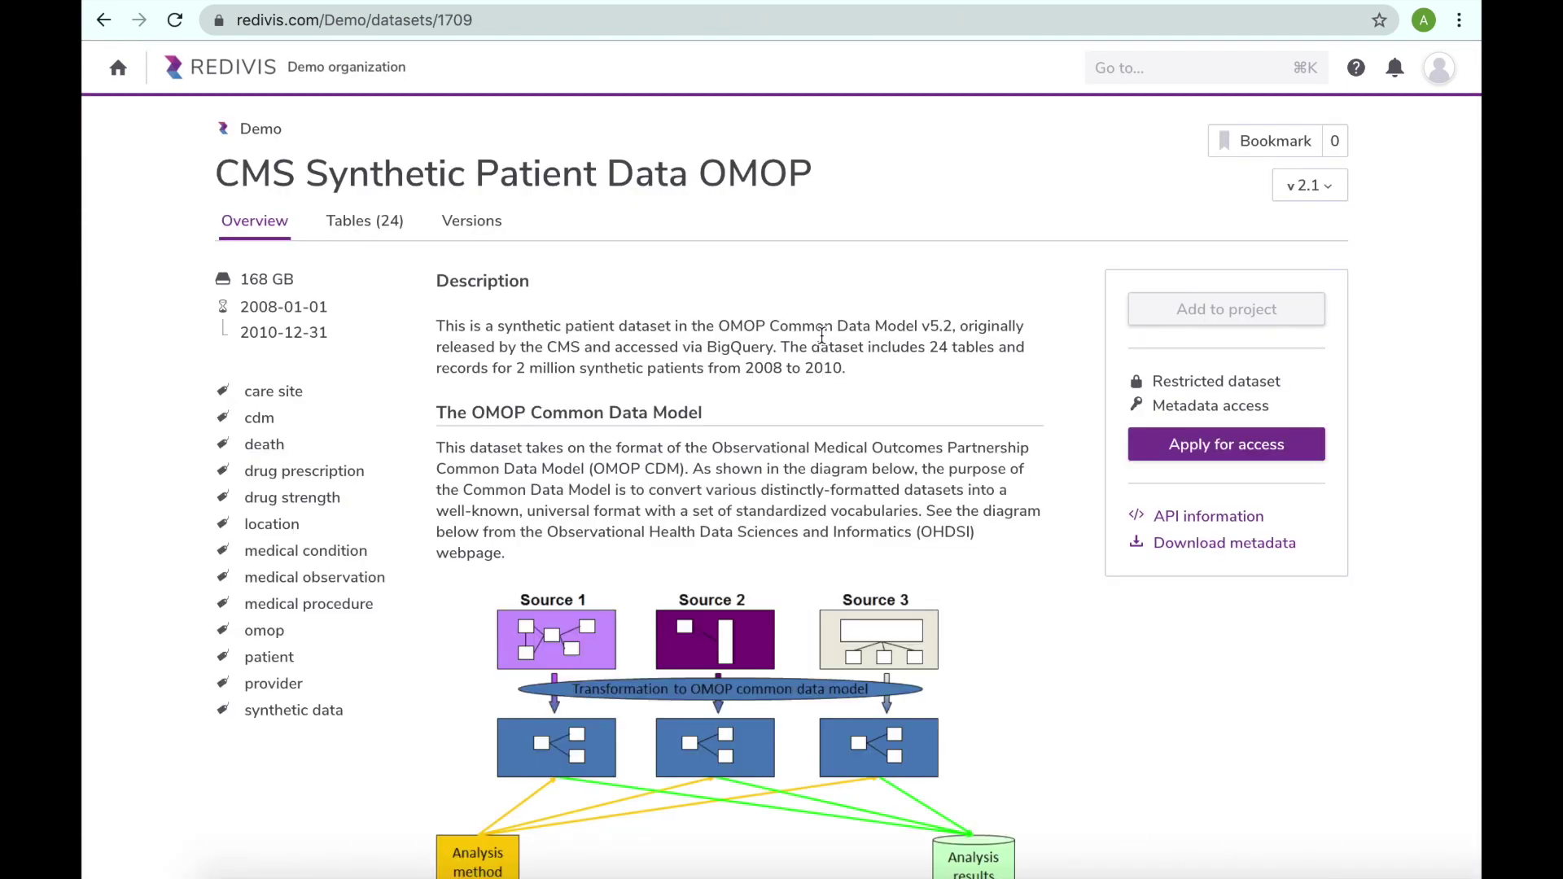
scroll(1047, 524, down, 3)
scroll(1049, 531, down, 2)
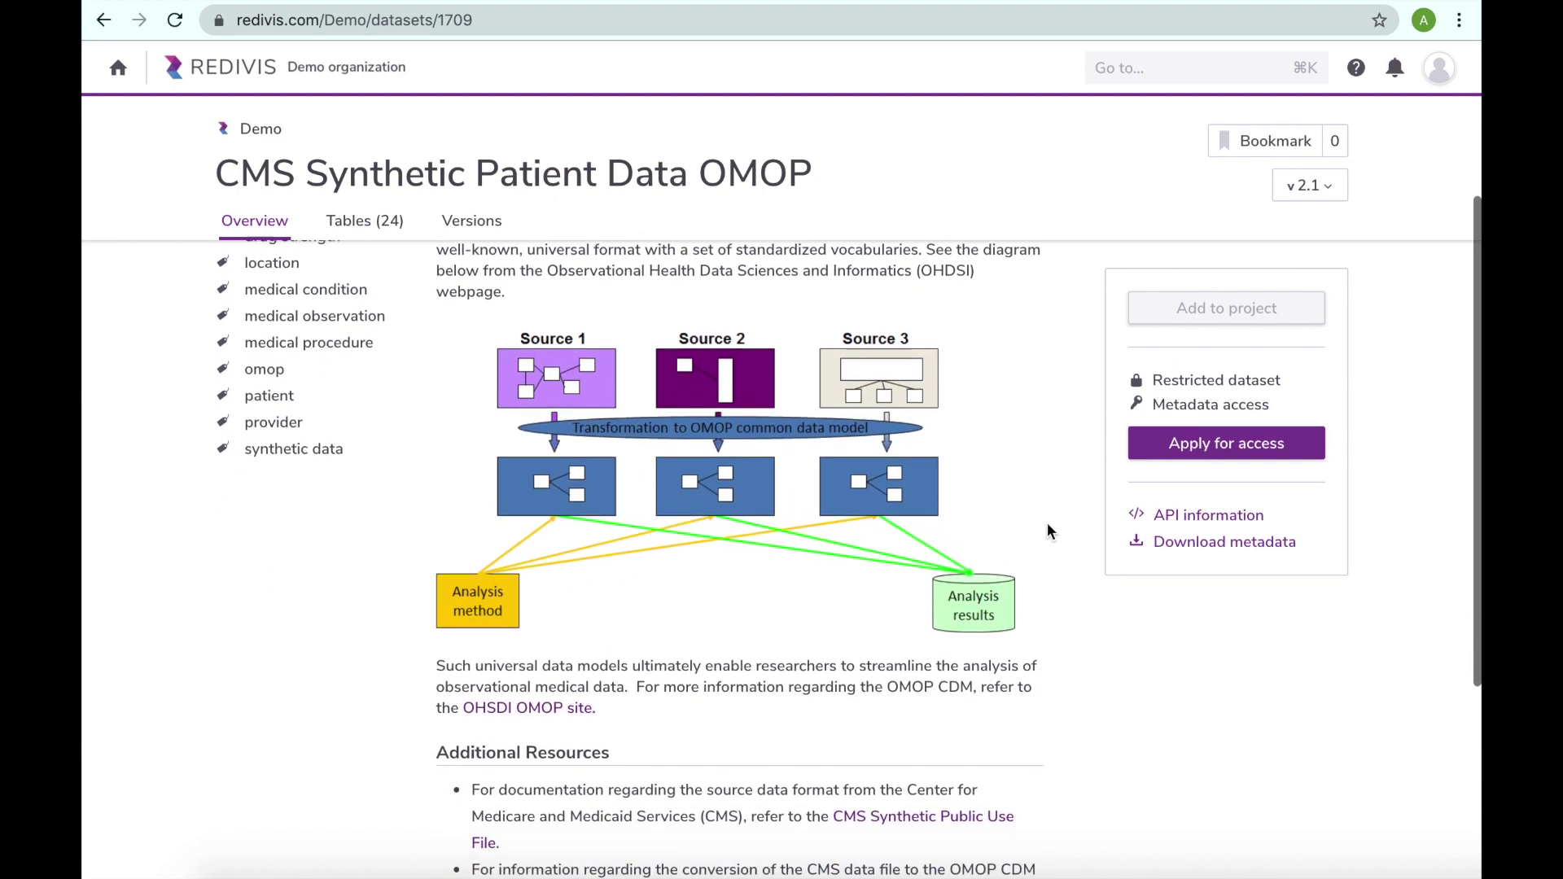
scroll(1049, 531, up, 4)
scroll(1047, 531, up, 2)
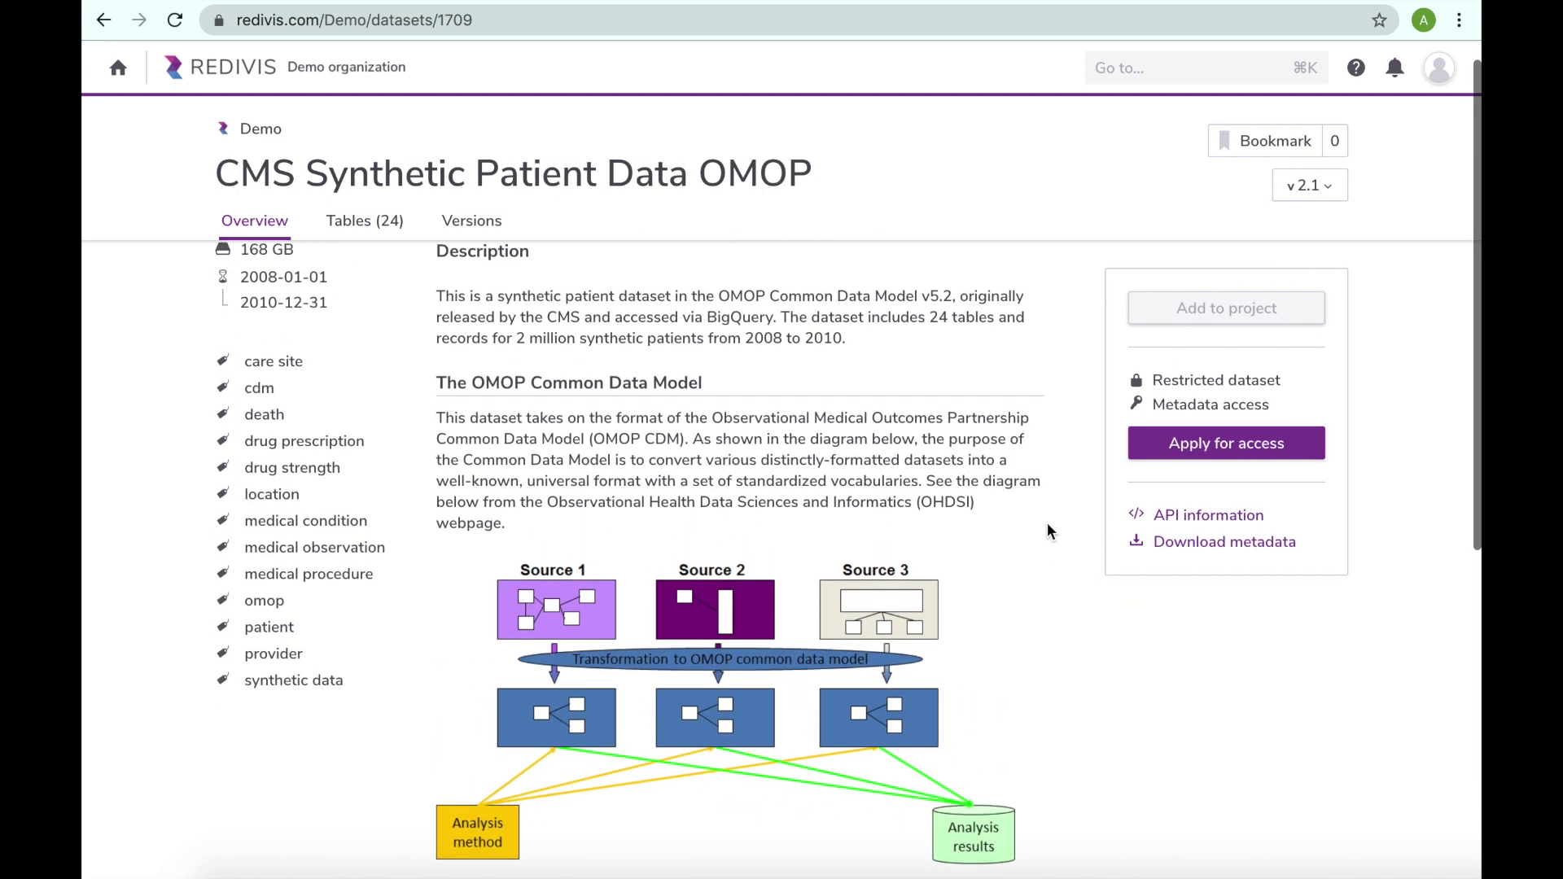
Search the dataset's tables for "county", inspect the county variable in the Location table, and close the table
click(402, 233)
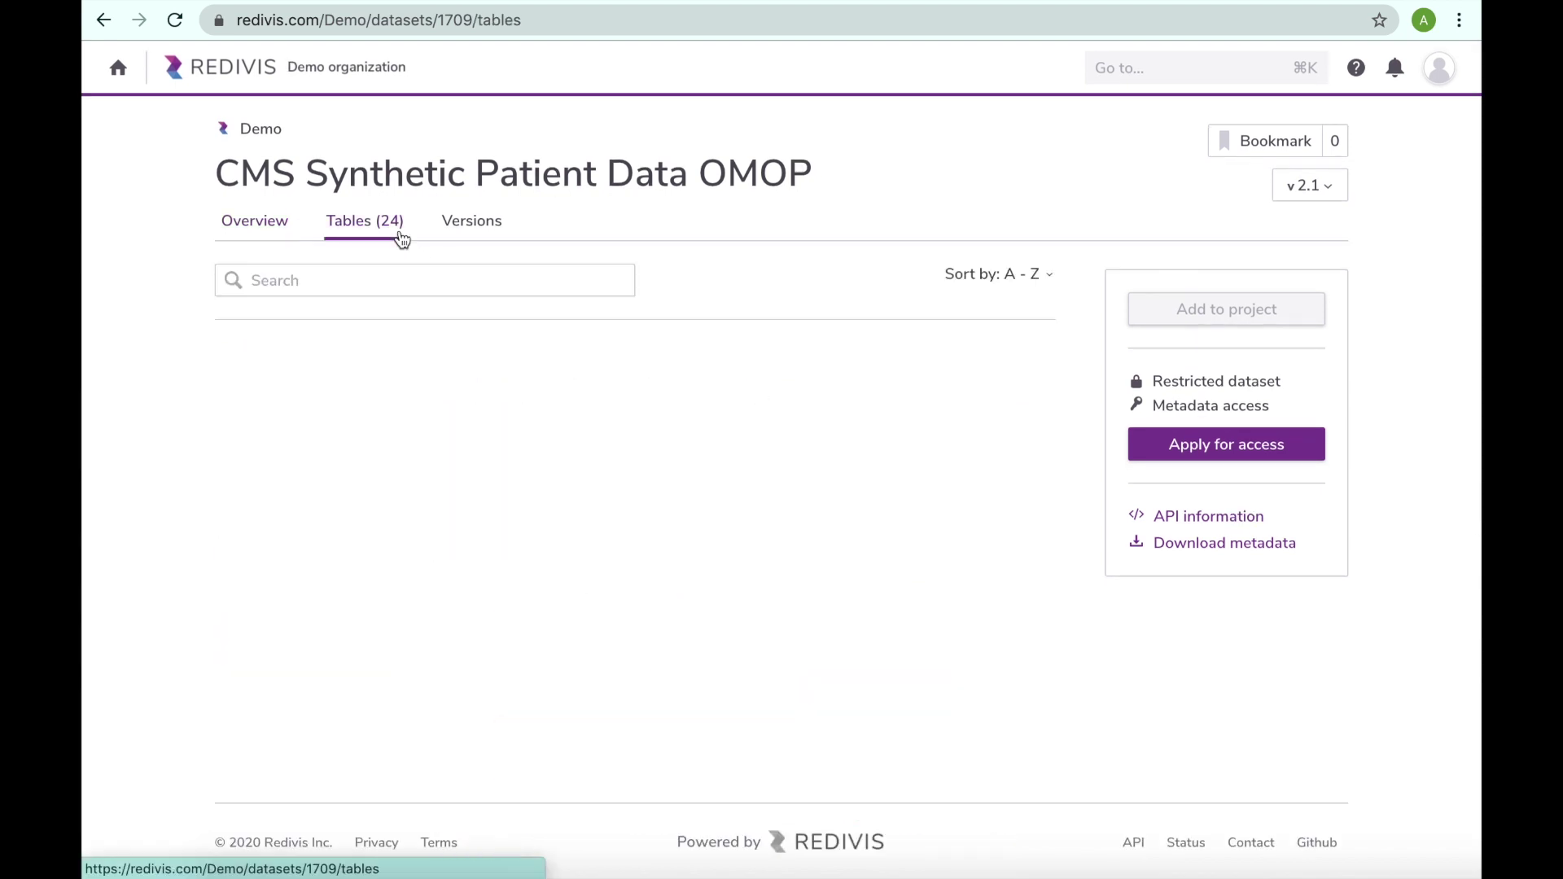
click(395, 279)
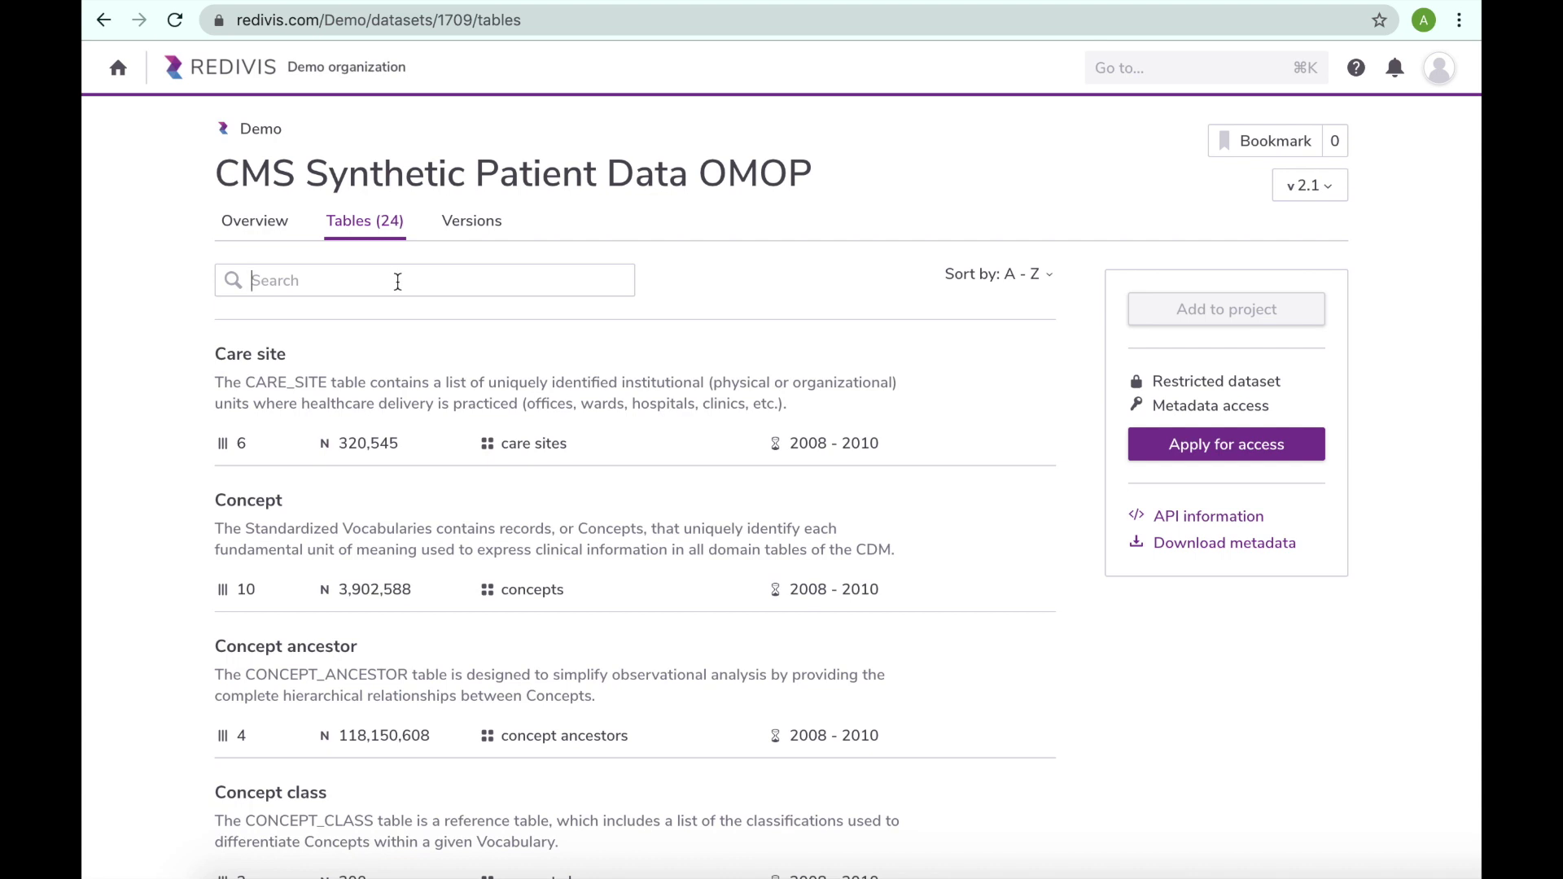
text(county)
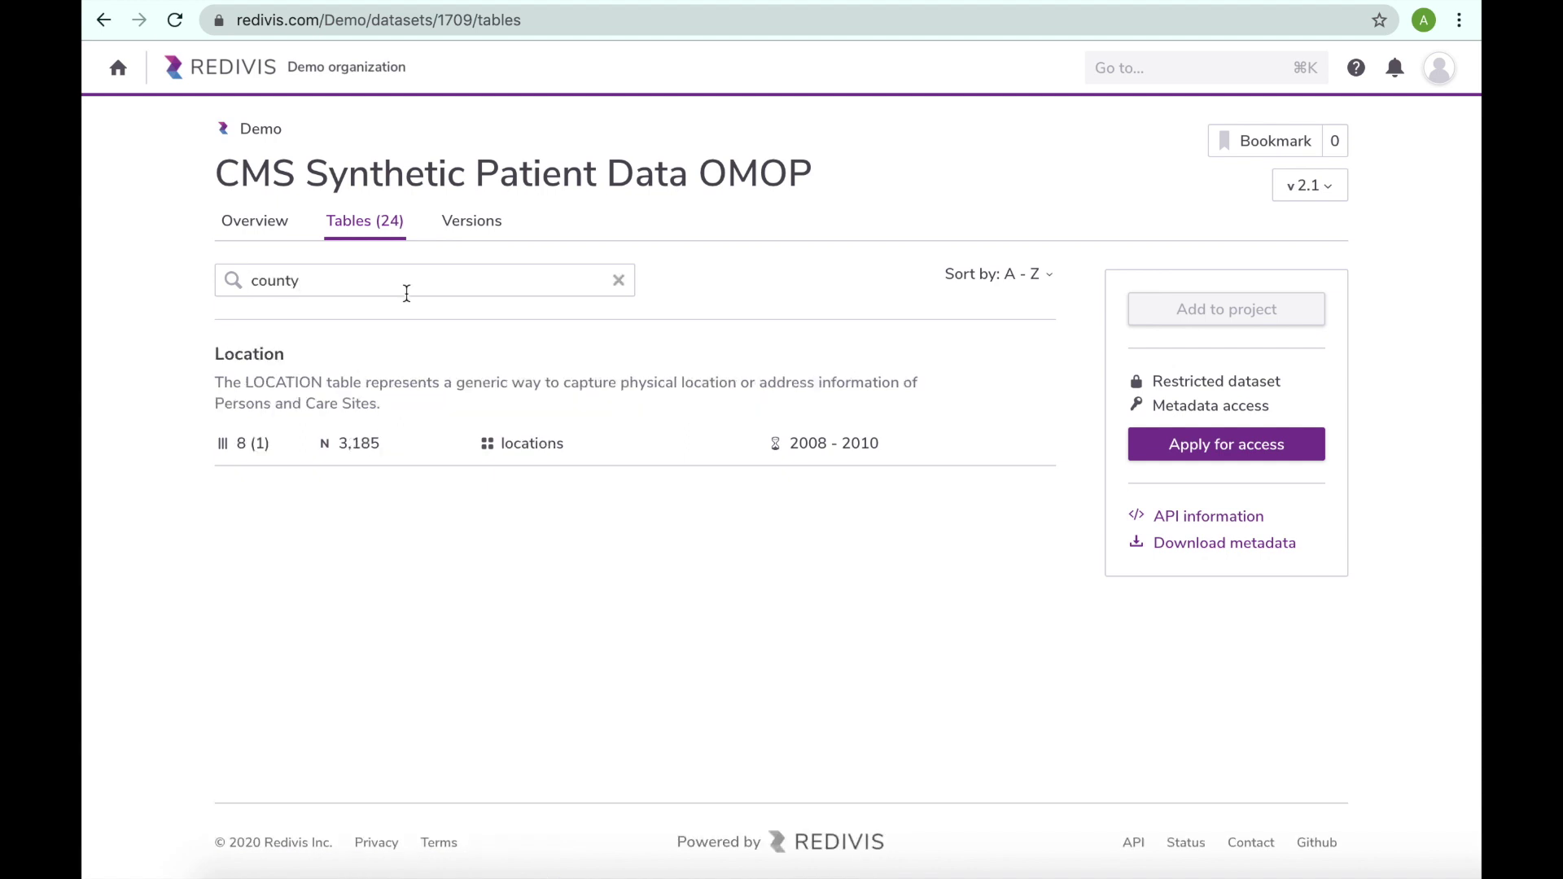
click(428, 371)
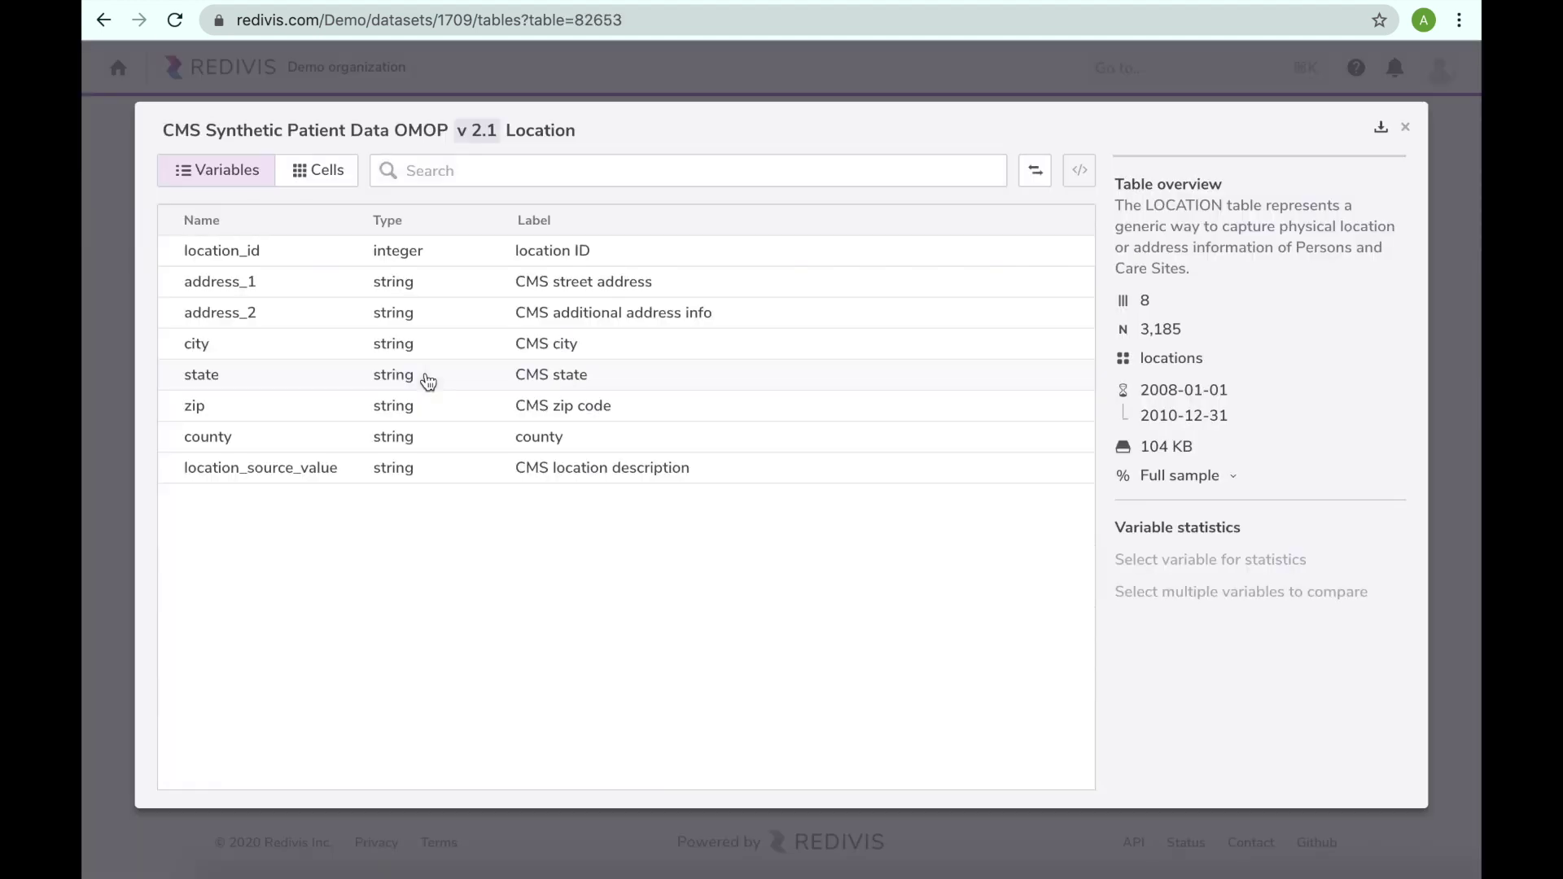
click(407, 436)
click(1409, 128)
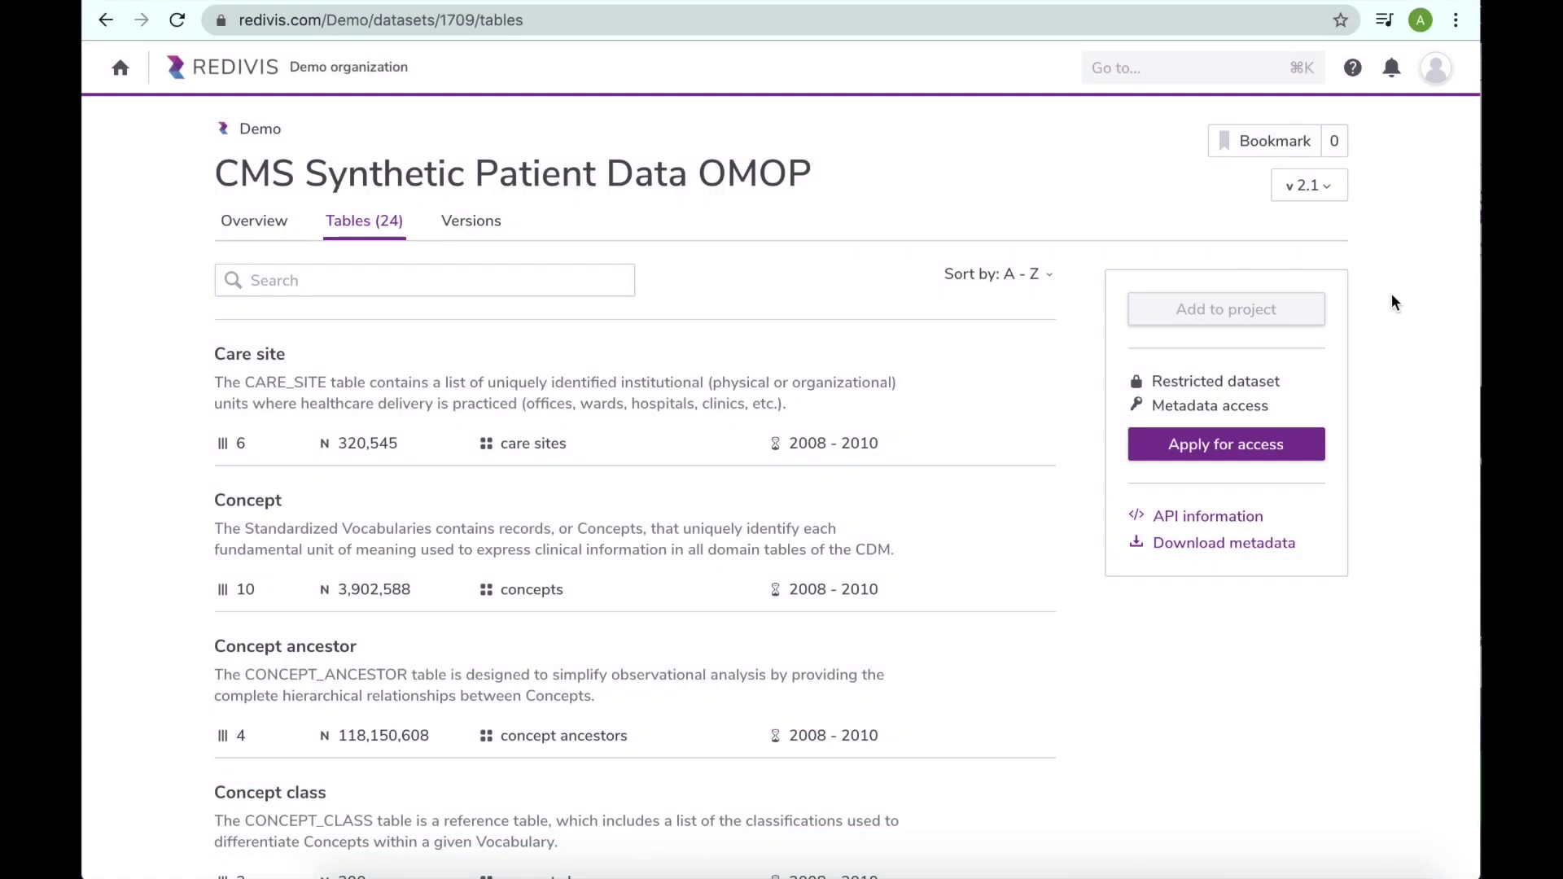
Open the Sample DUA application required for data access to the dataset
mouse_move(1306, 311)
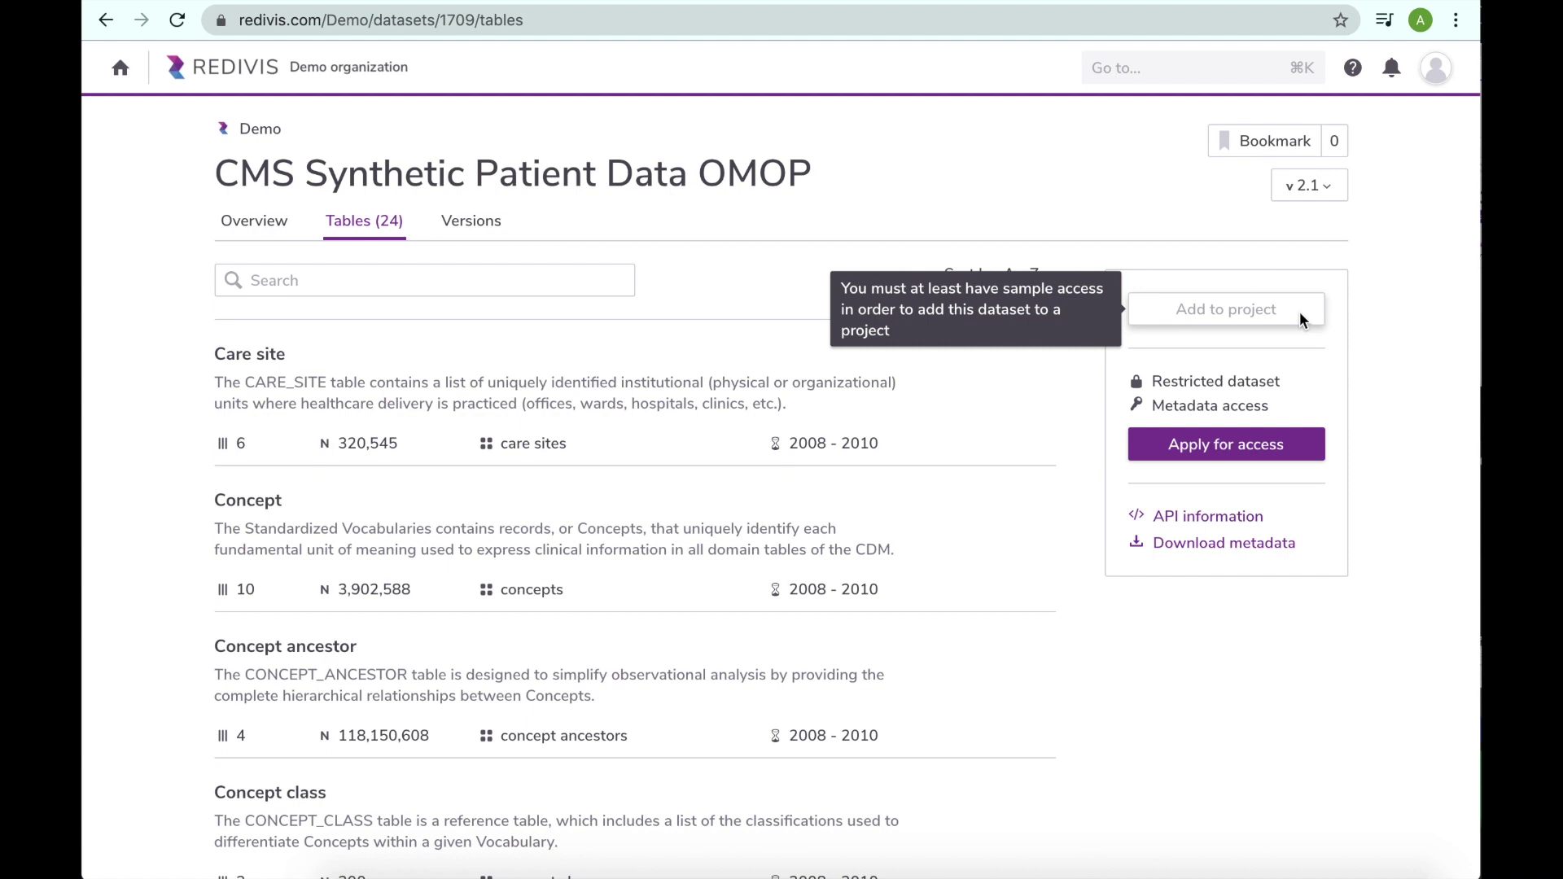
click(1306, 456)
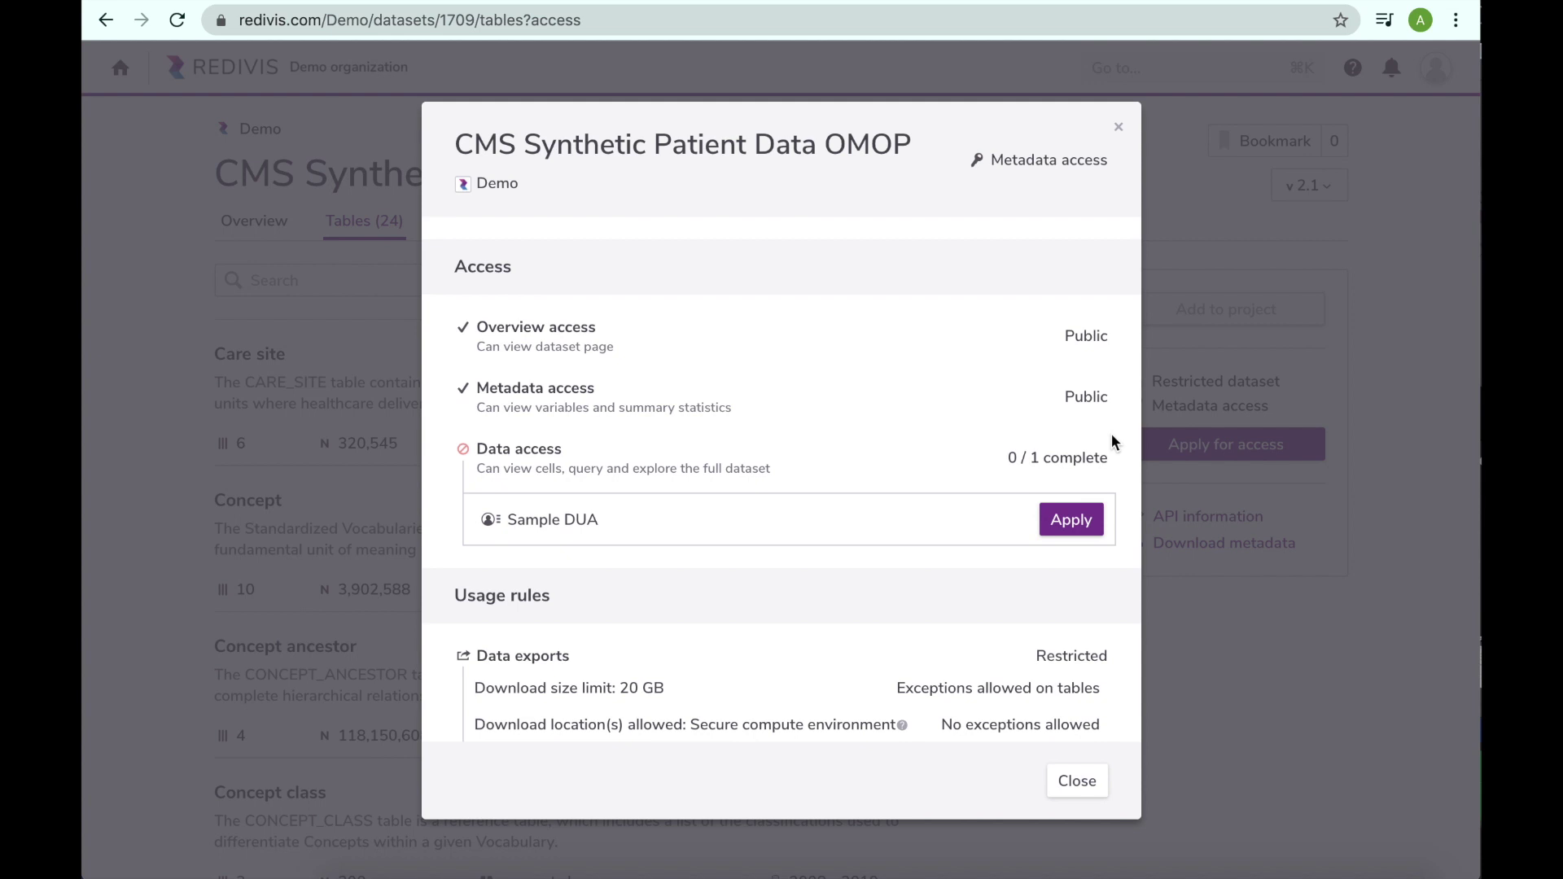
click(1071, 522)
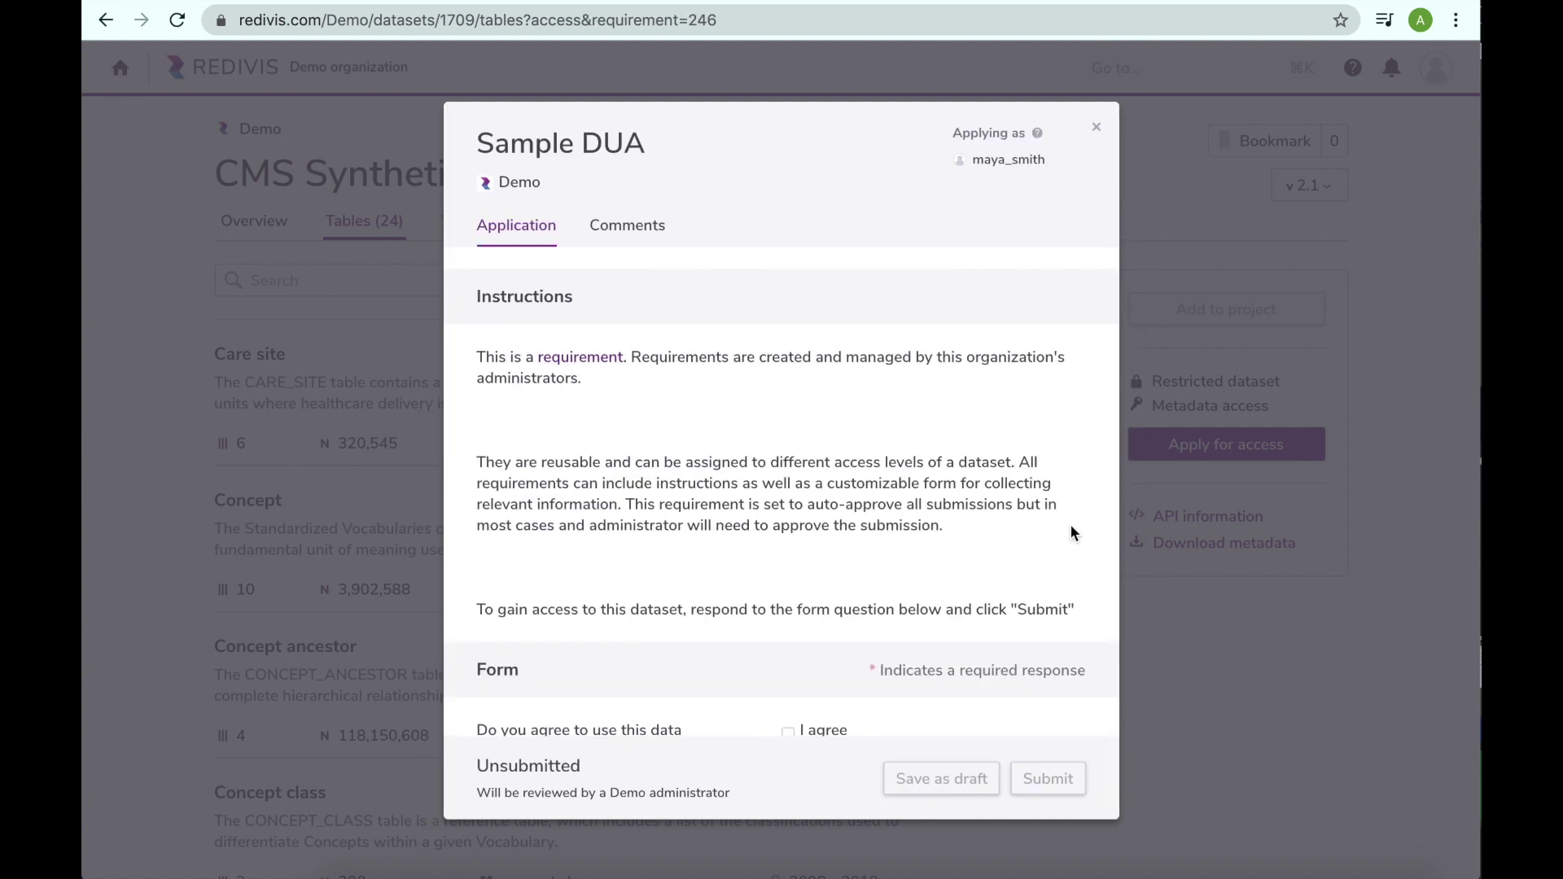
Submit the Sample DUA form with "I agree", the Researcher role and the project "opioid prescriptions and unemployment", then close the access window
scroll(1071, 526, down, 3)
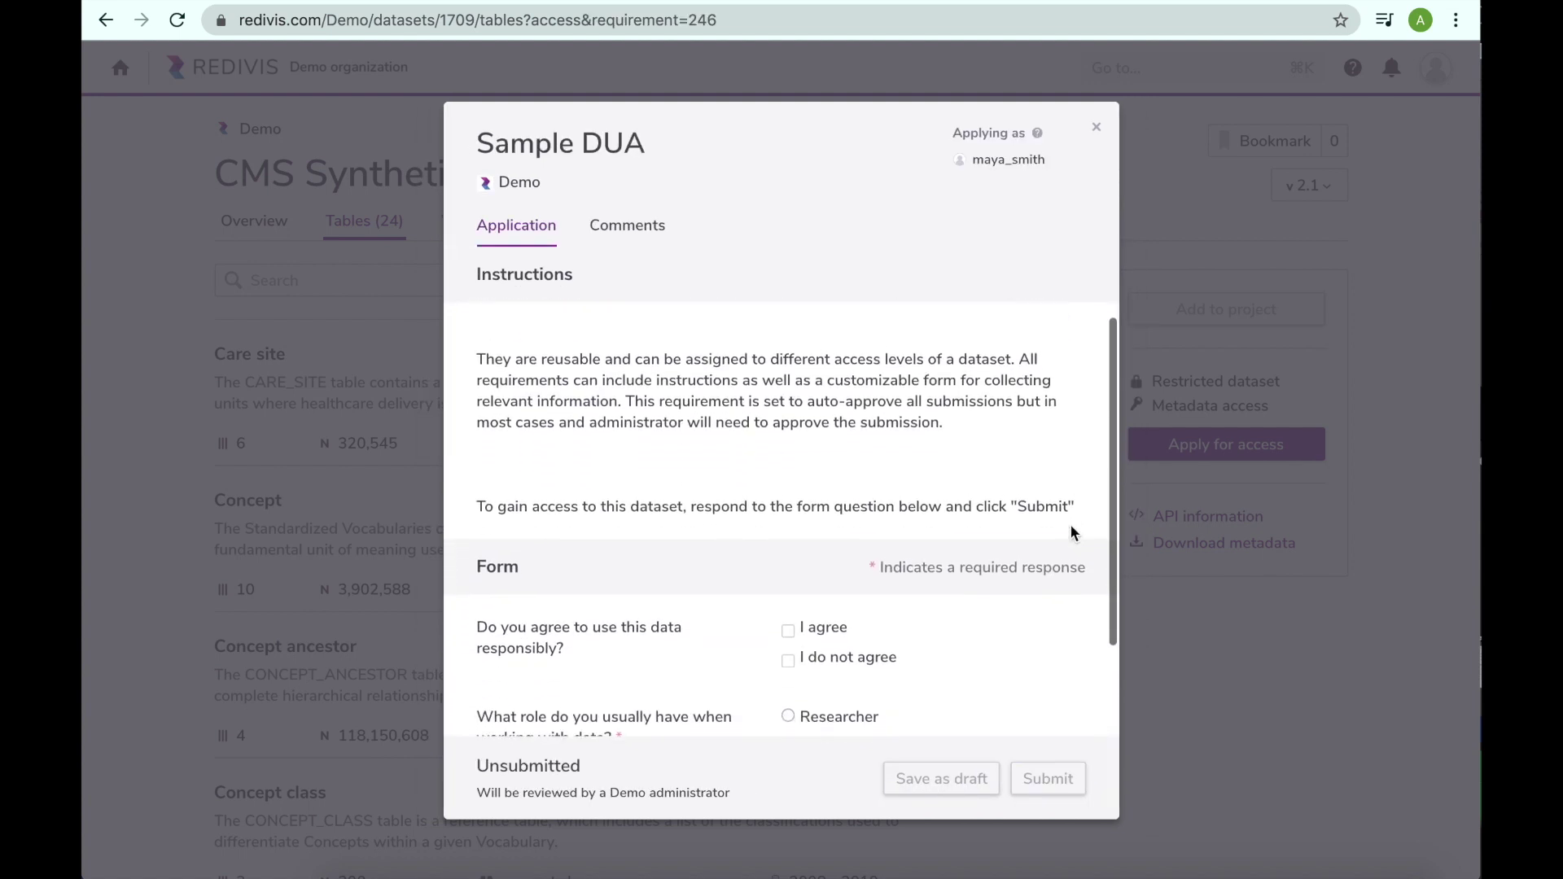
scroll(1070, 533, down, 3)
click(788, 502)
click(788, 587)
click(801, 678)
text(opioid prescriptions and unemployment)
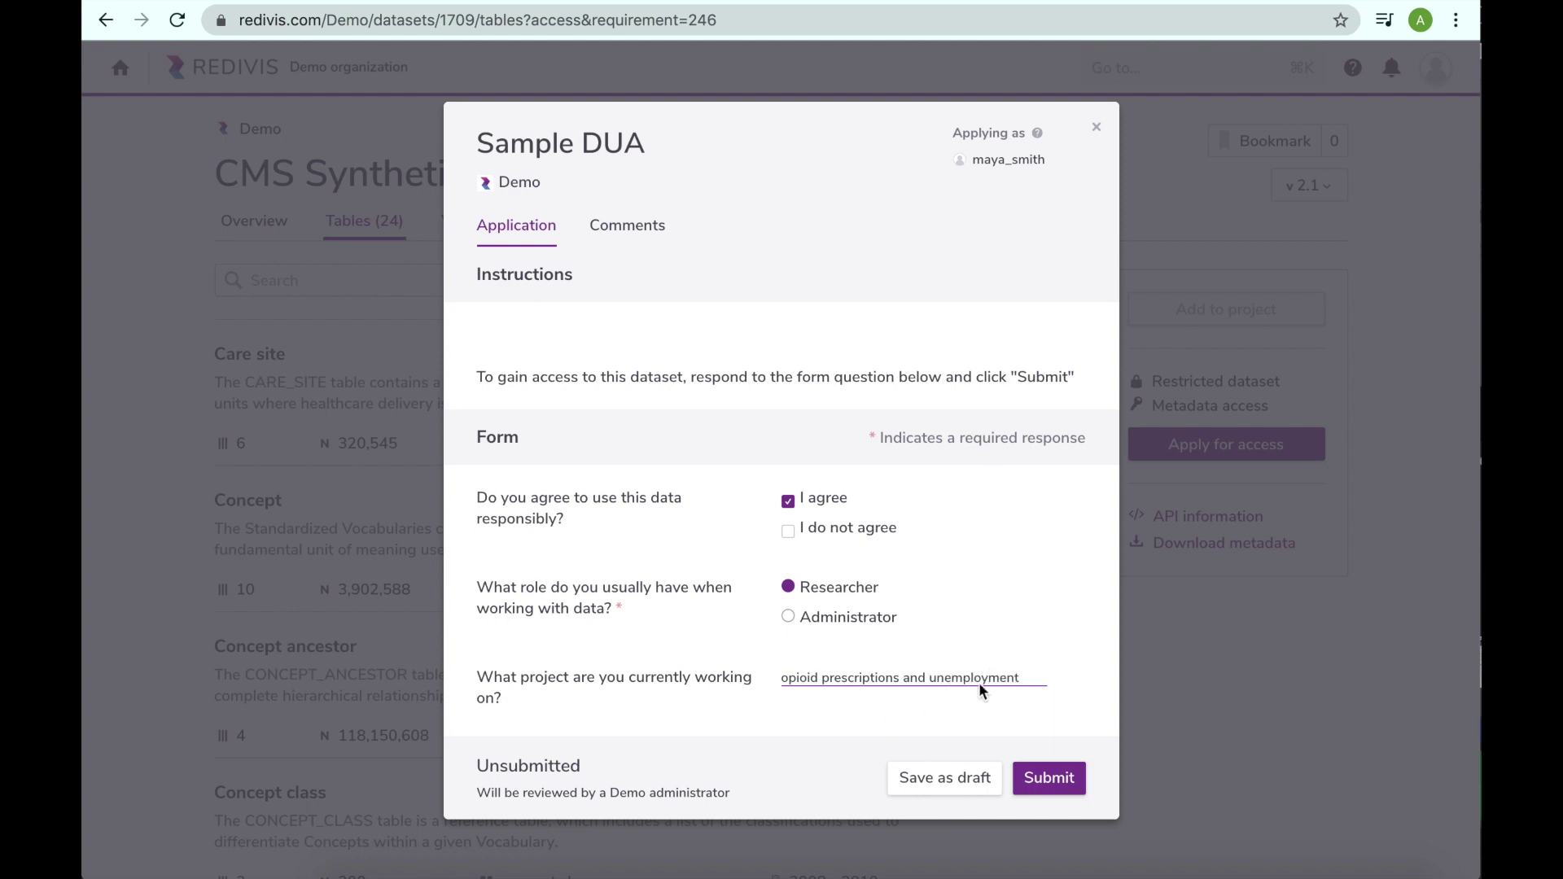
click(1046, 776)
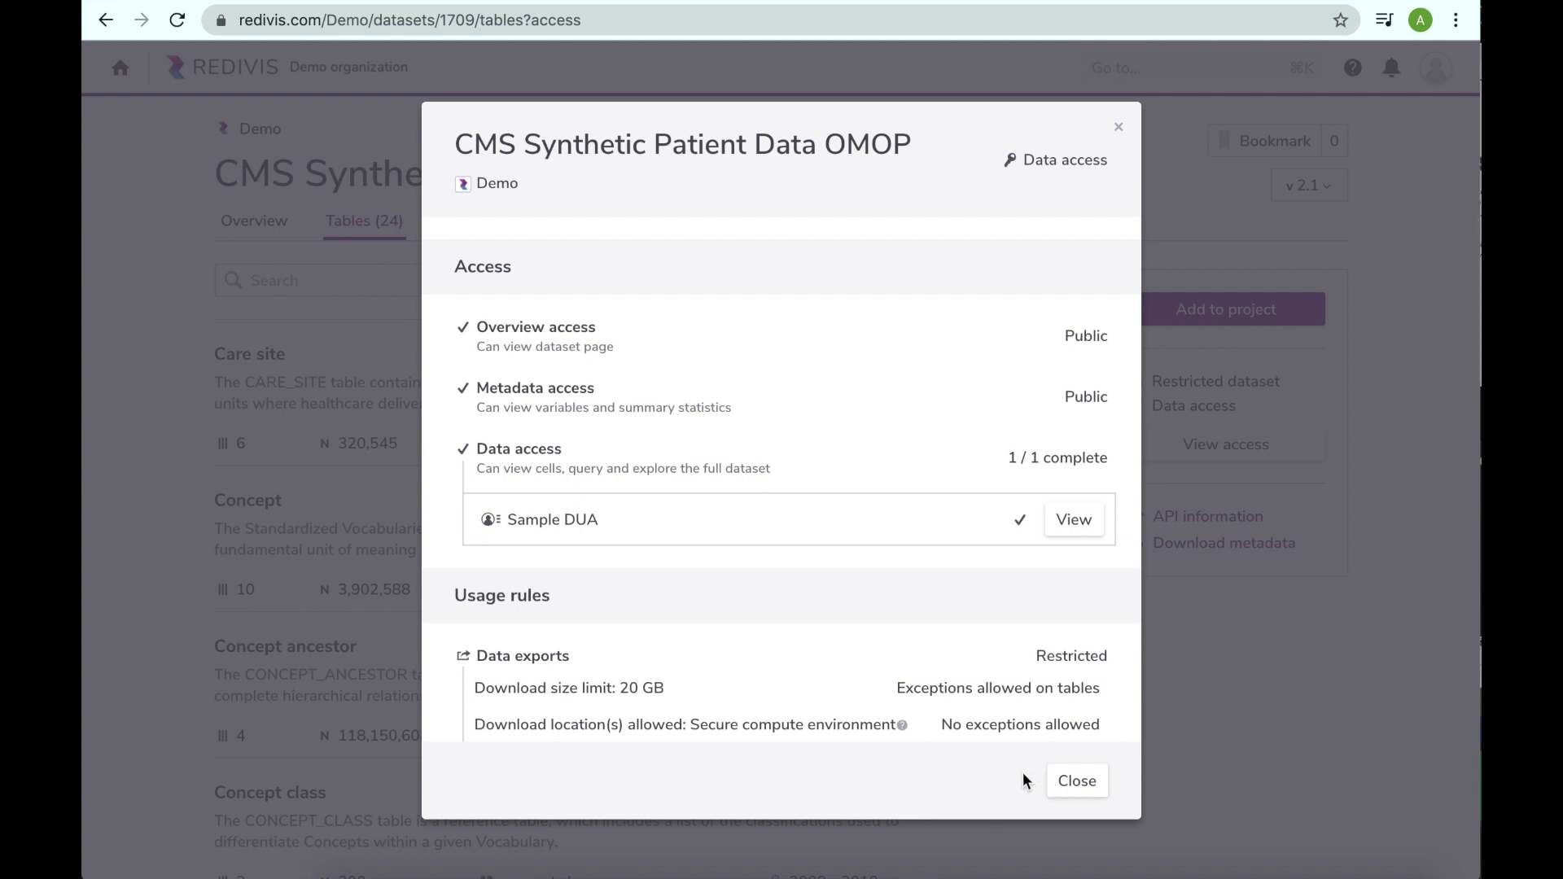
click(1070, 787)
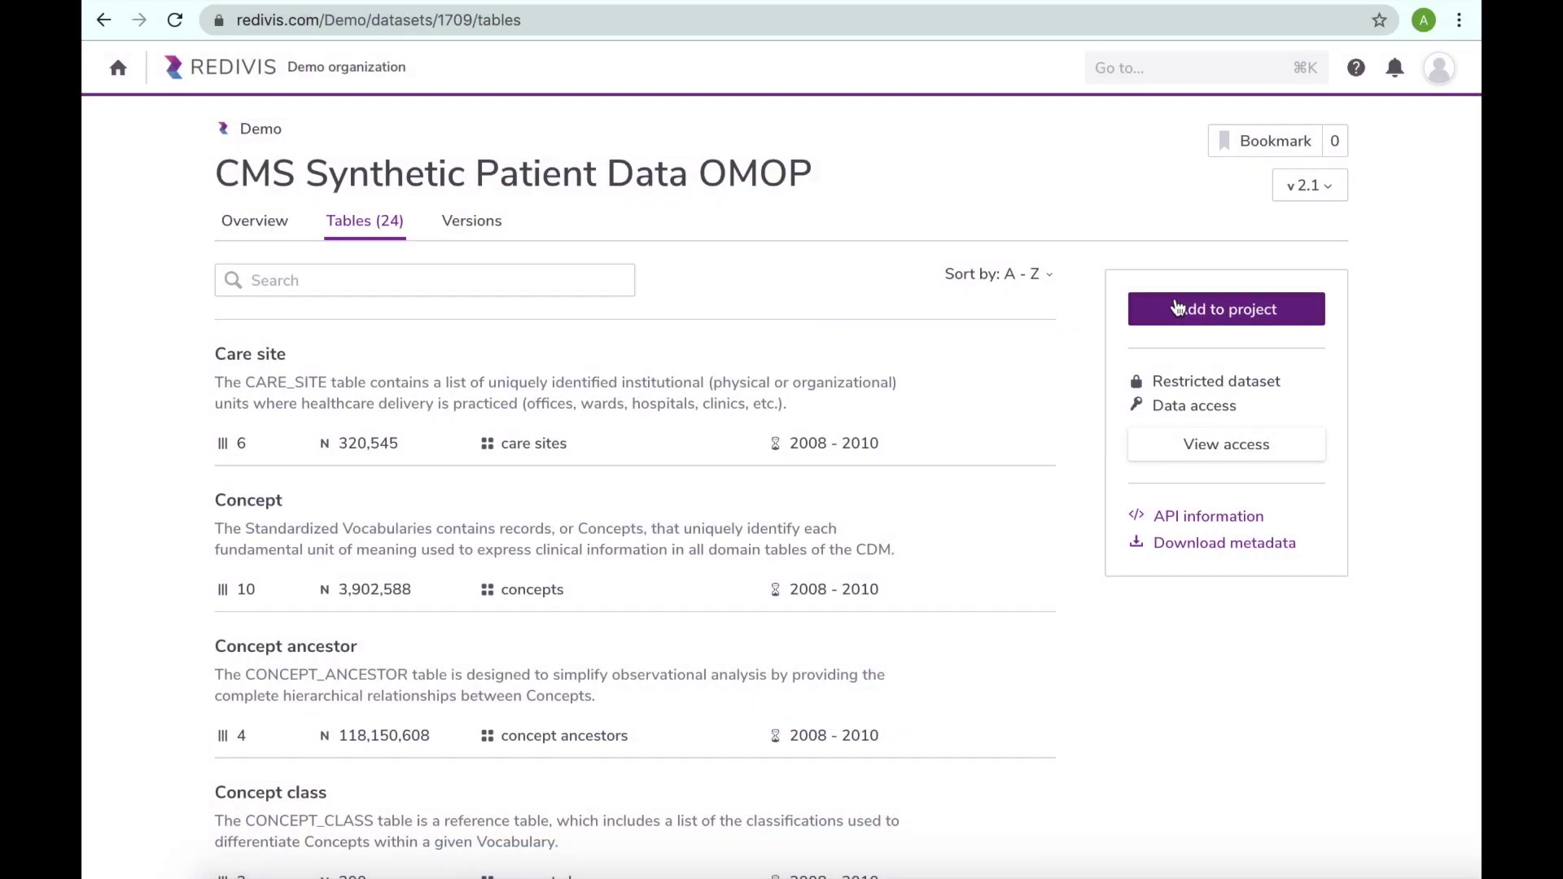
Add the CMS Synthetic Patient Data OMOP dataset to a new project named "Opioid prescriptions and unemployment"
click(1175, 306)
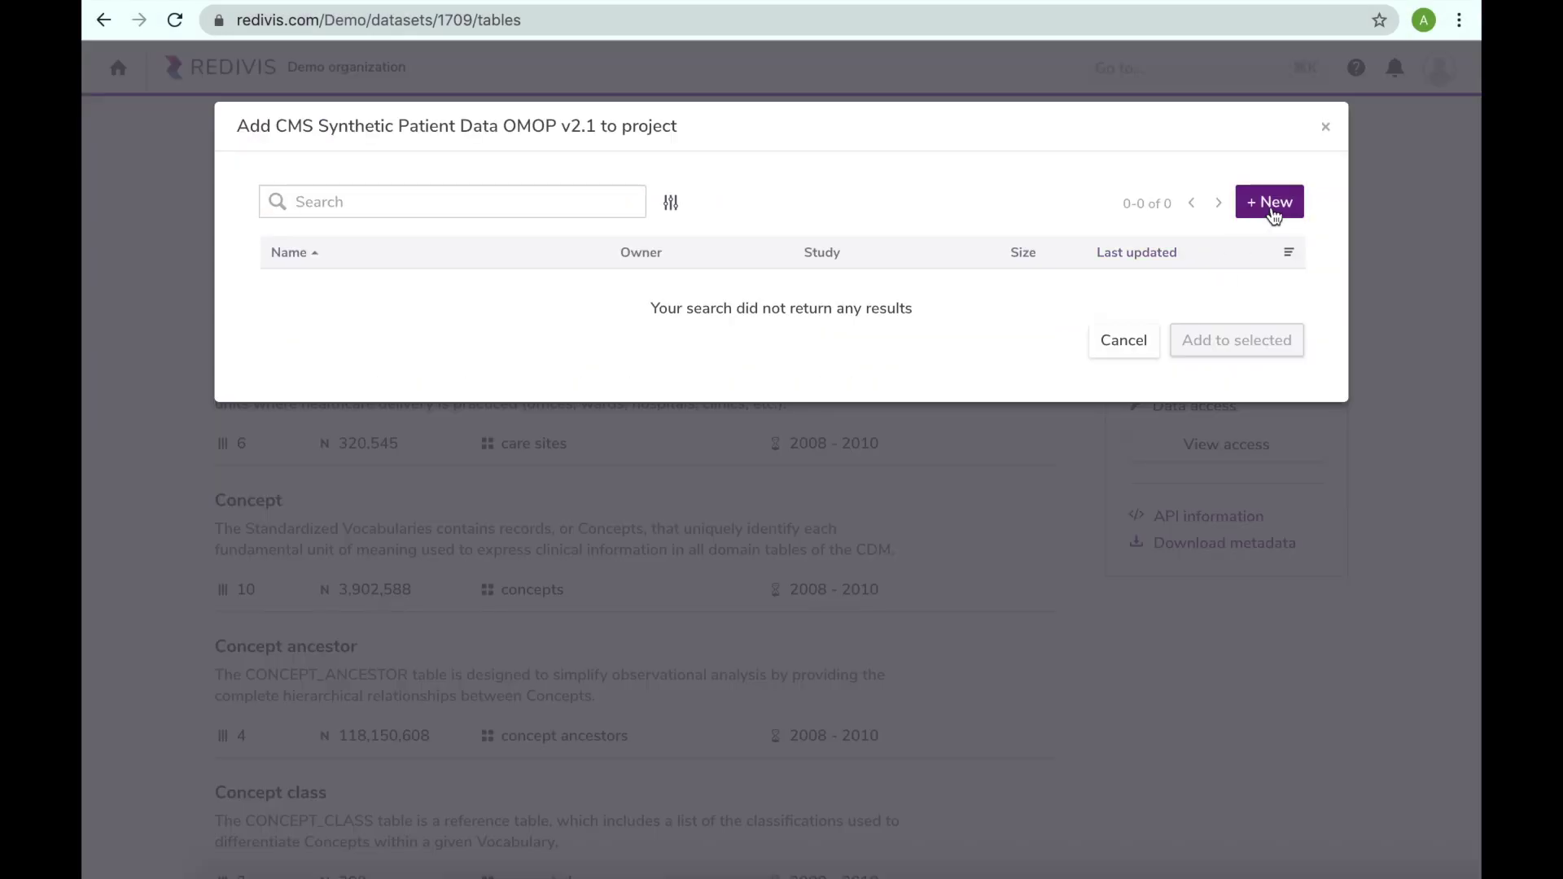
click(1271, 207)
click(1000, 187)
text(Op)
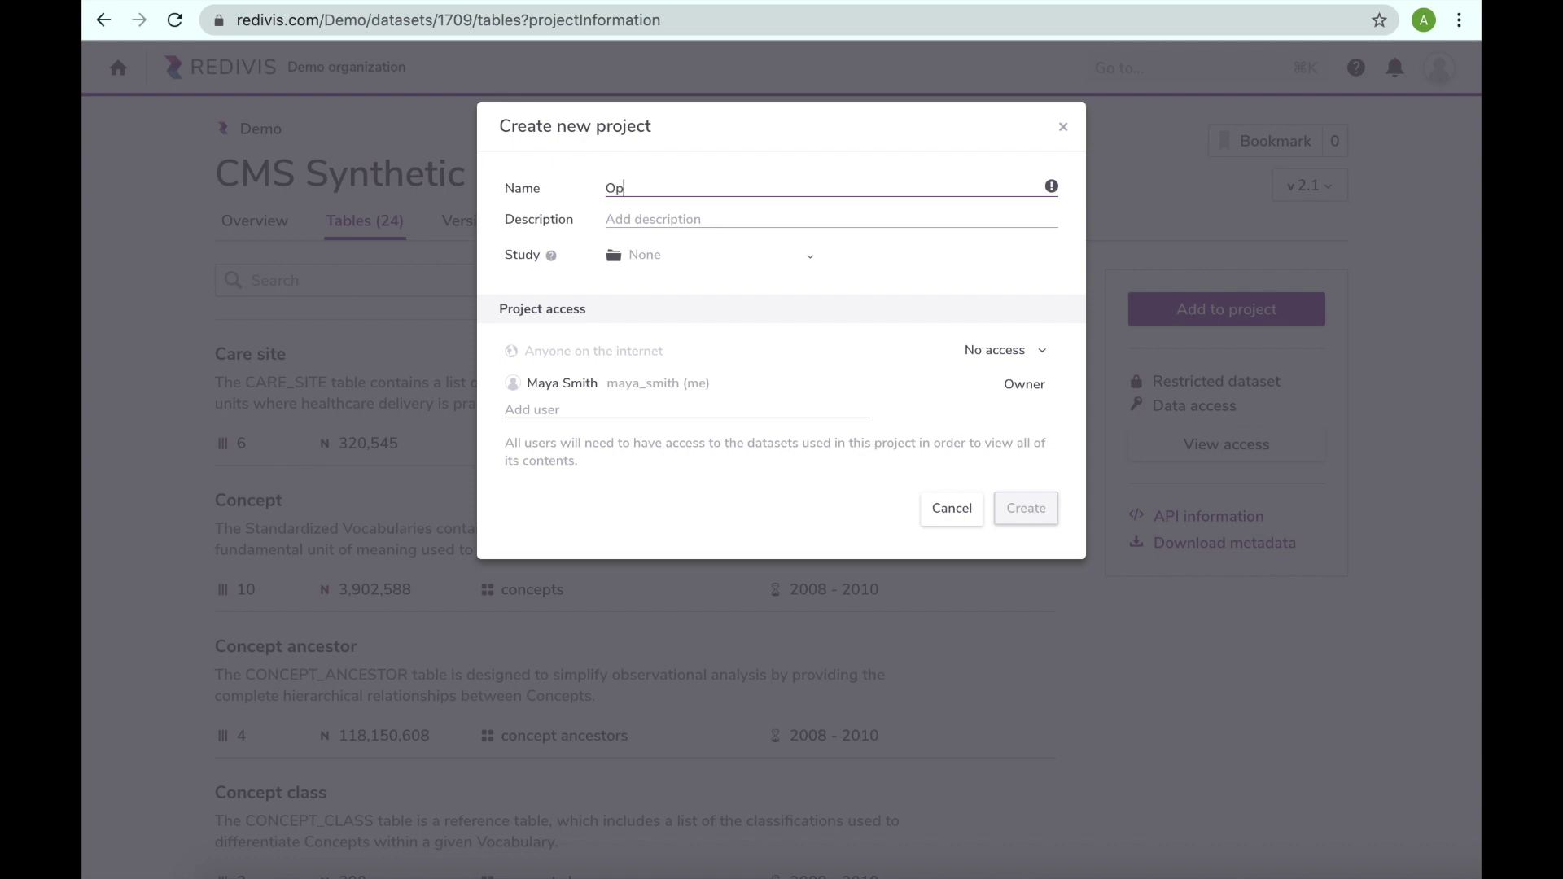
text(ioid prescriptions and unemployment)
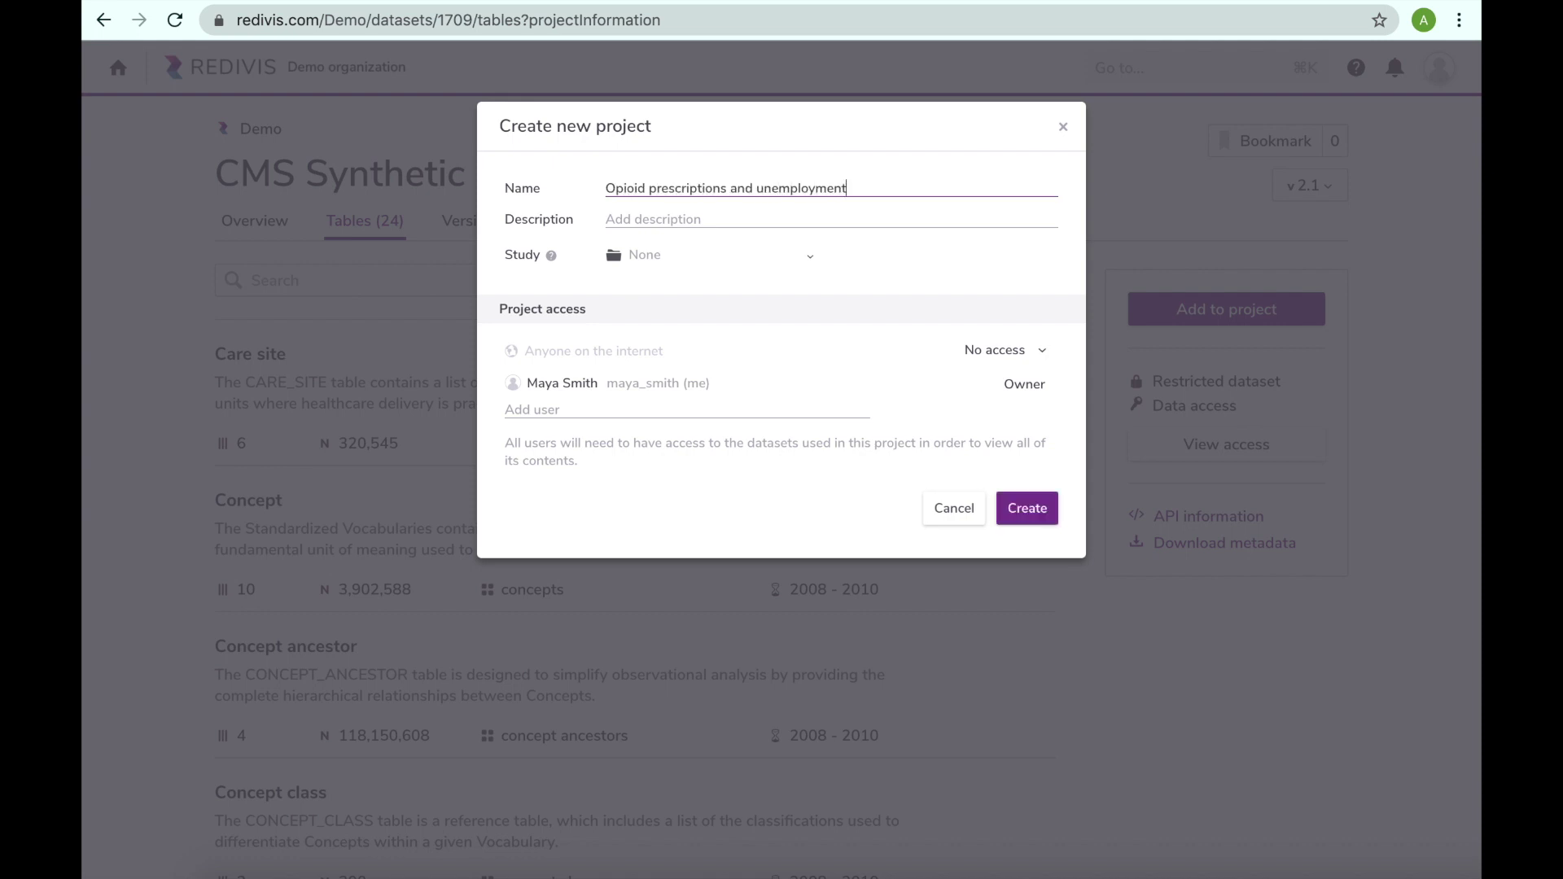
click(1019, 507)
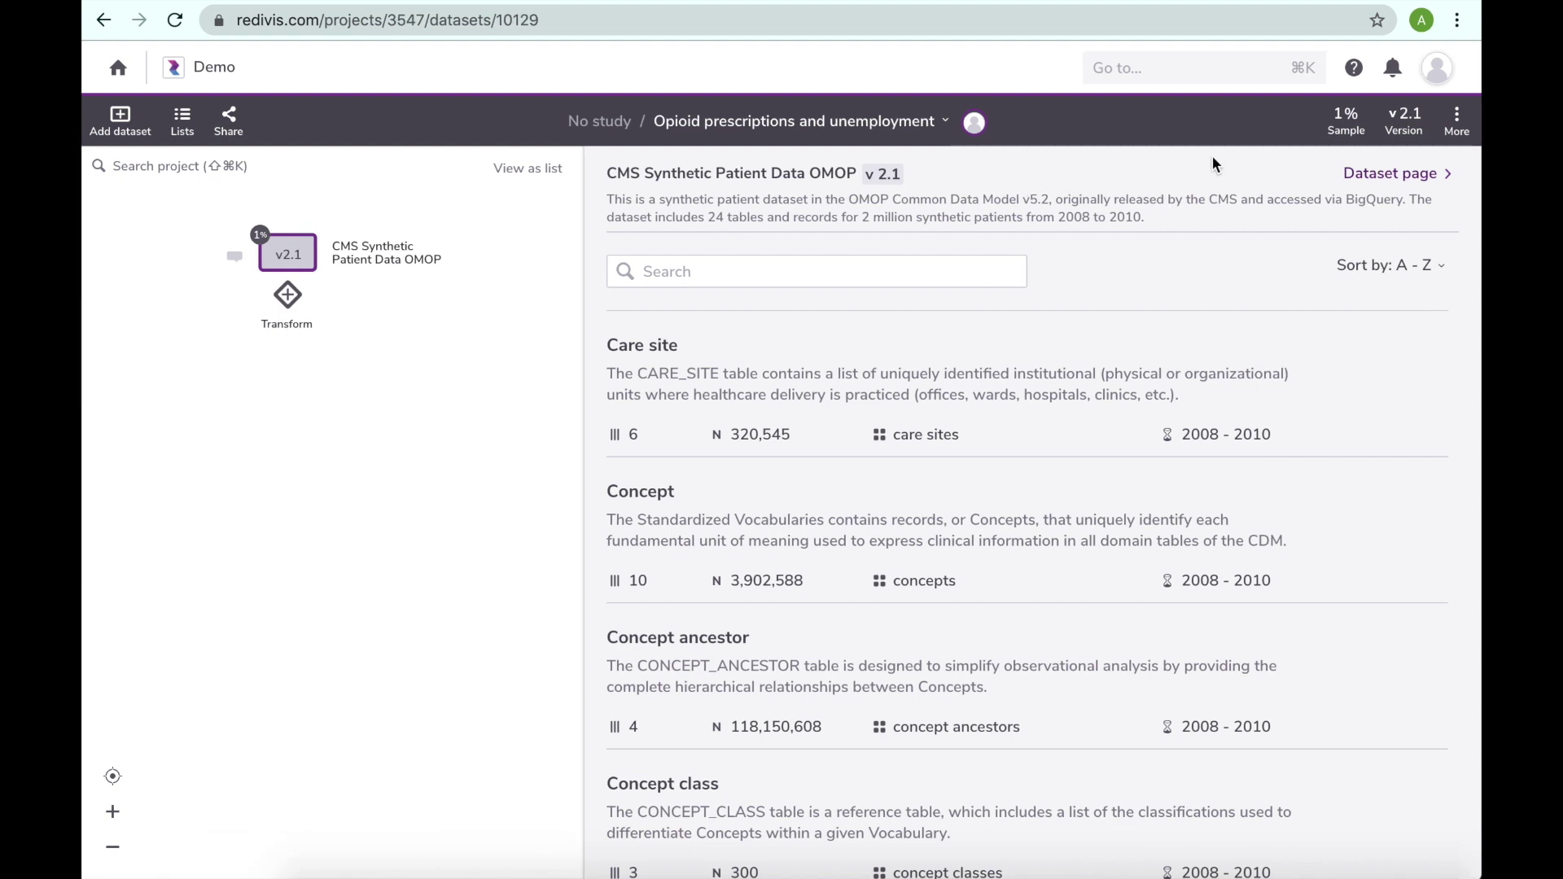
Switch the dataset from the 1% sample to the full dataset, and search its tables for "opioid" to open the Drug exposure table
click(1367, 99)
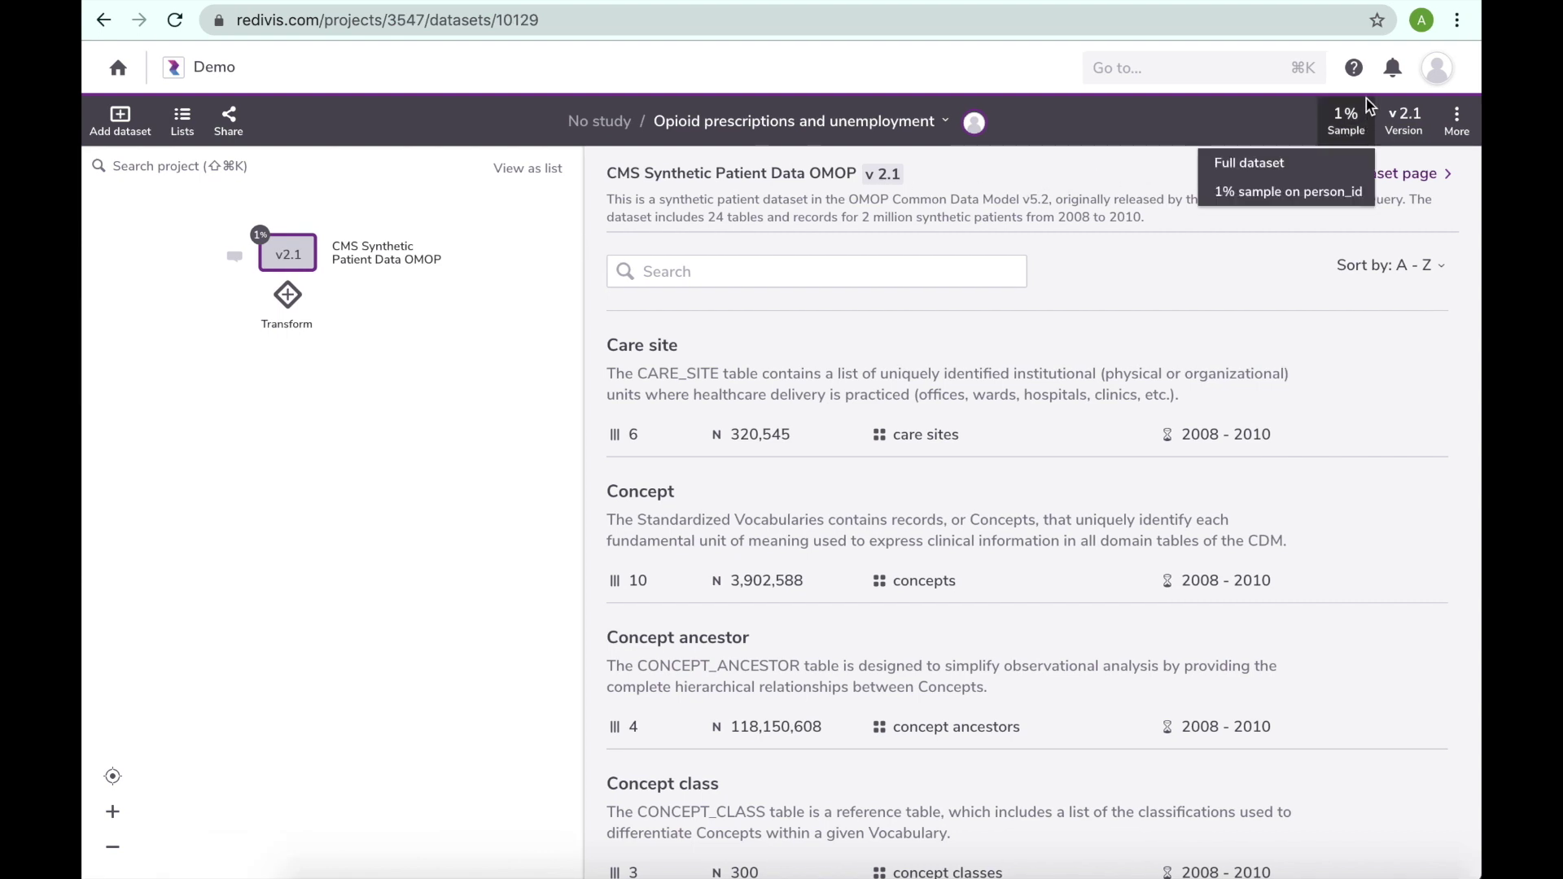
click(1350, 161)
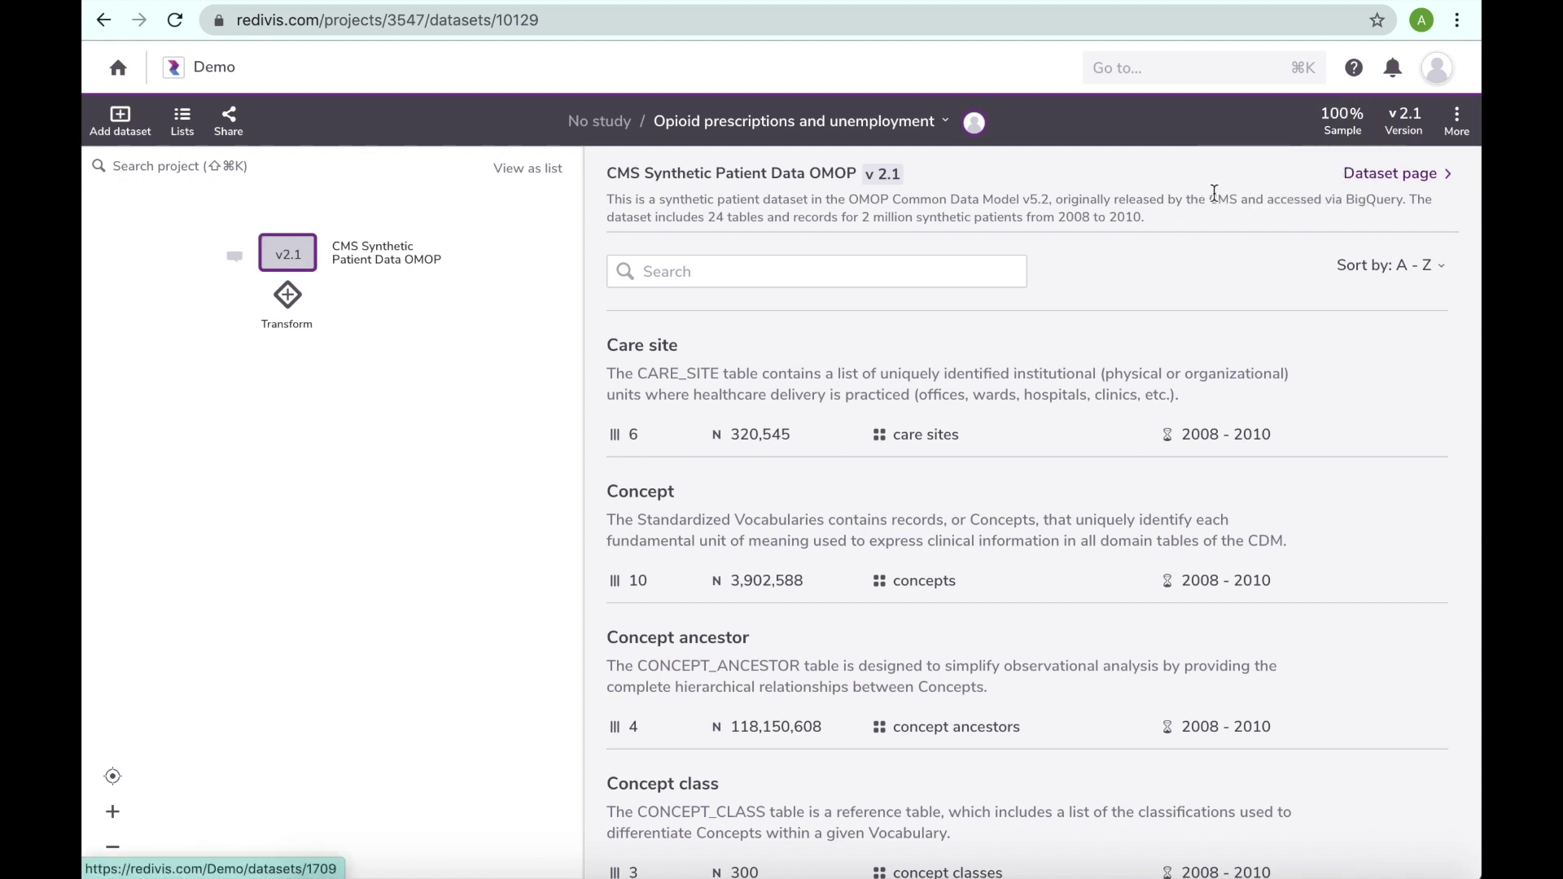
click(935, 269)
text(opioid)
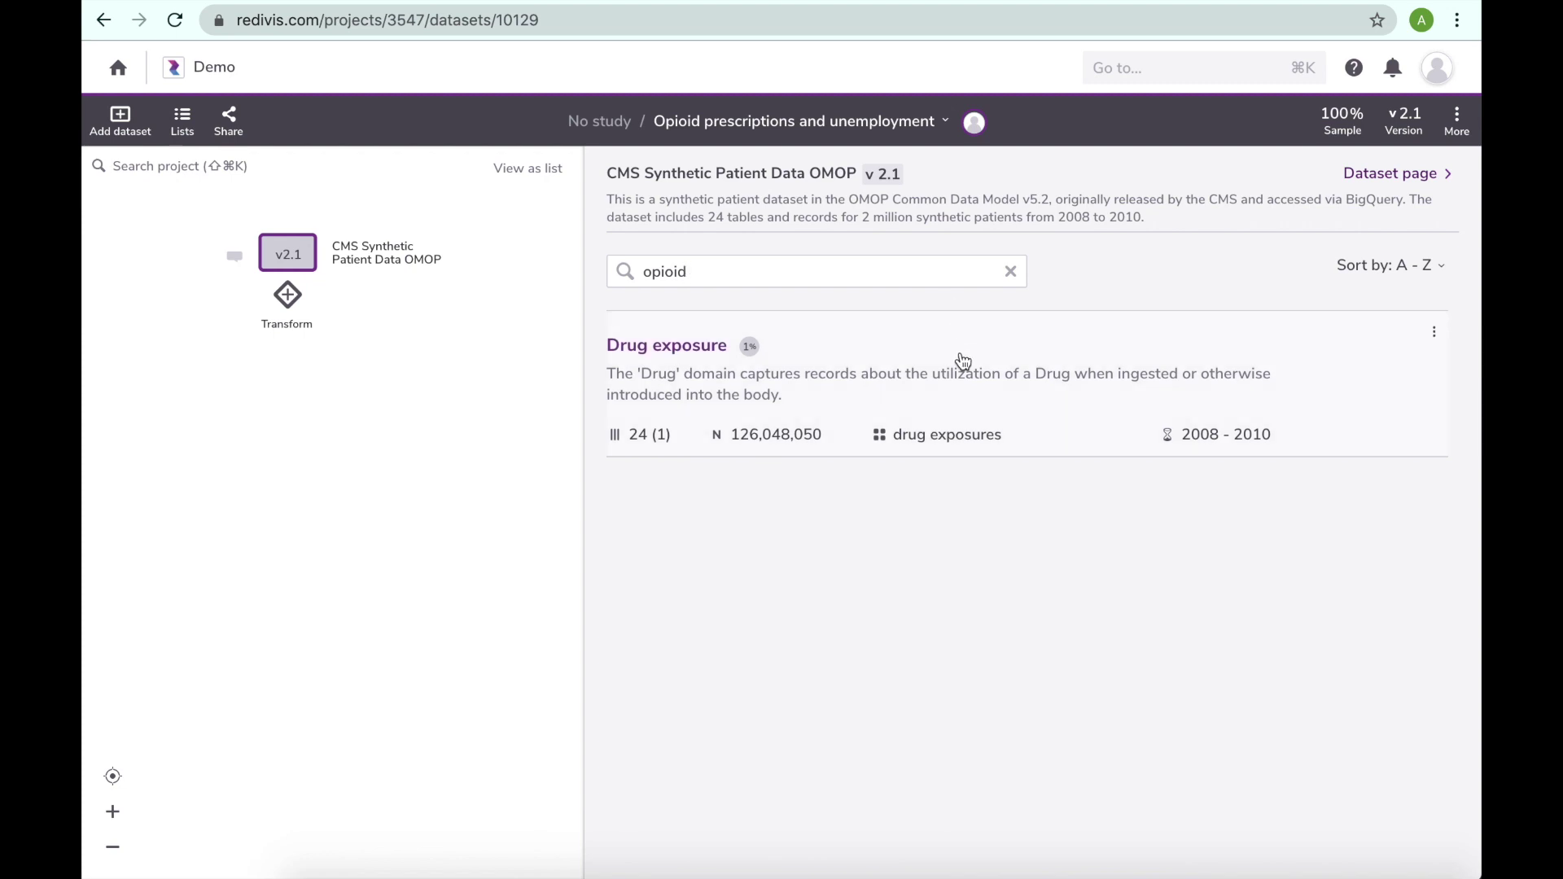
click(963, 362)
double_click(1273, 372)
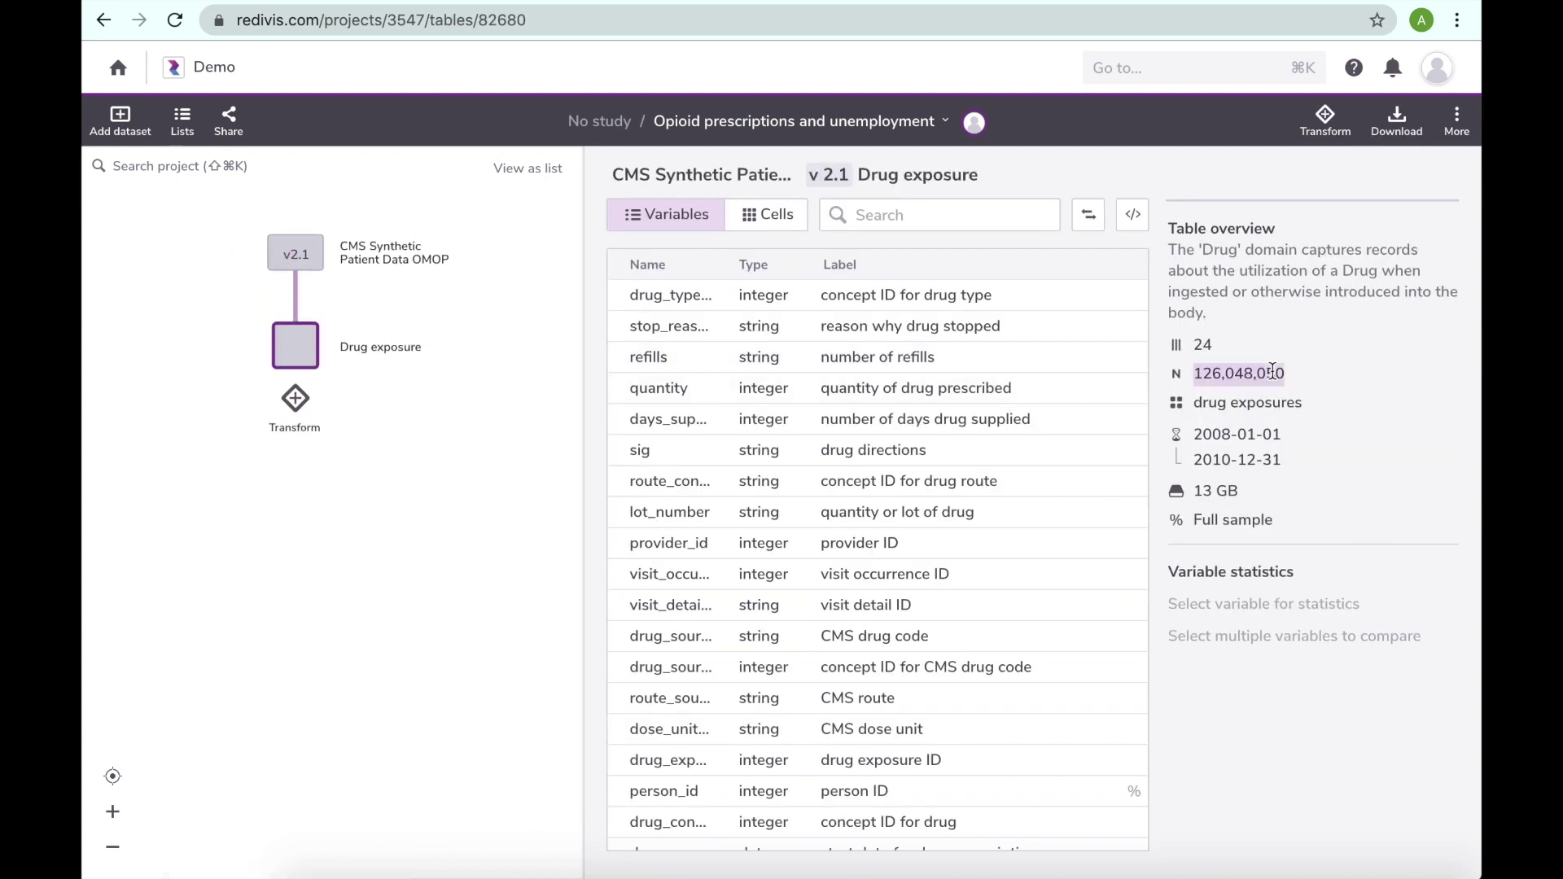
click(1316, 374)
Find the drug_concept_id variable by searching for "opioid", and look up the Fentanyl 0.1 MG code in its frequency table with "fentanyl"
text(opioid)
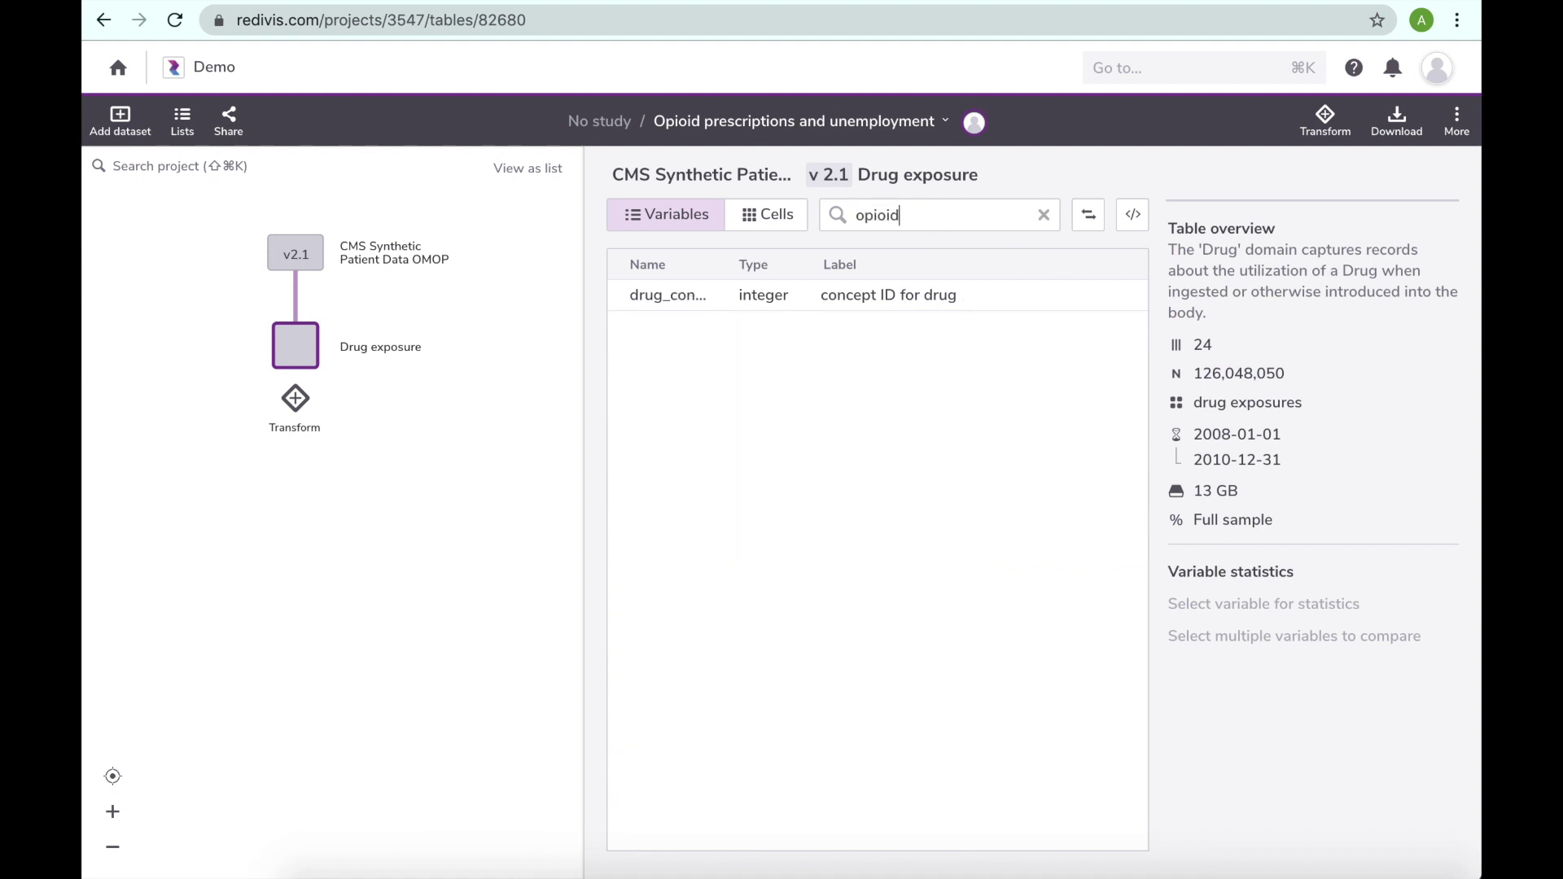
click(967, 289)
scroll(1327, 733, down, 5)
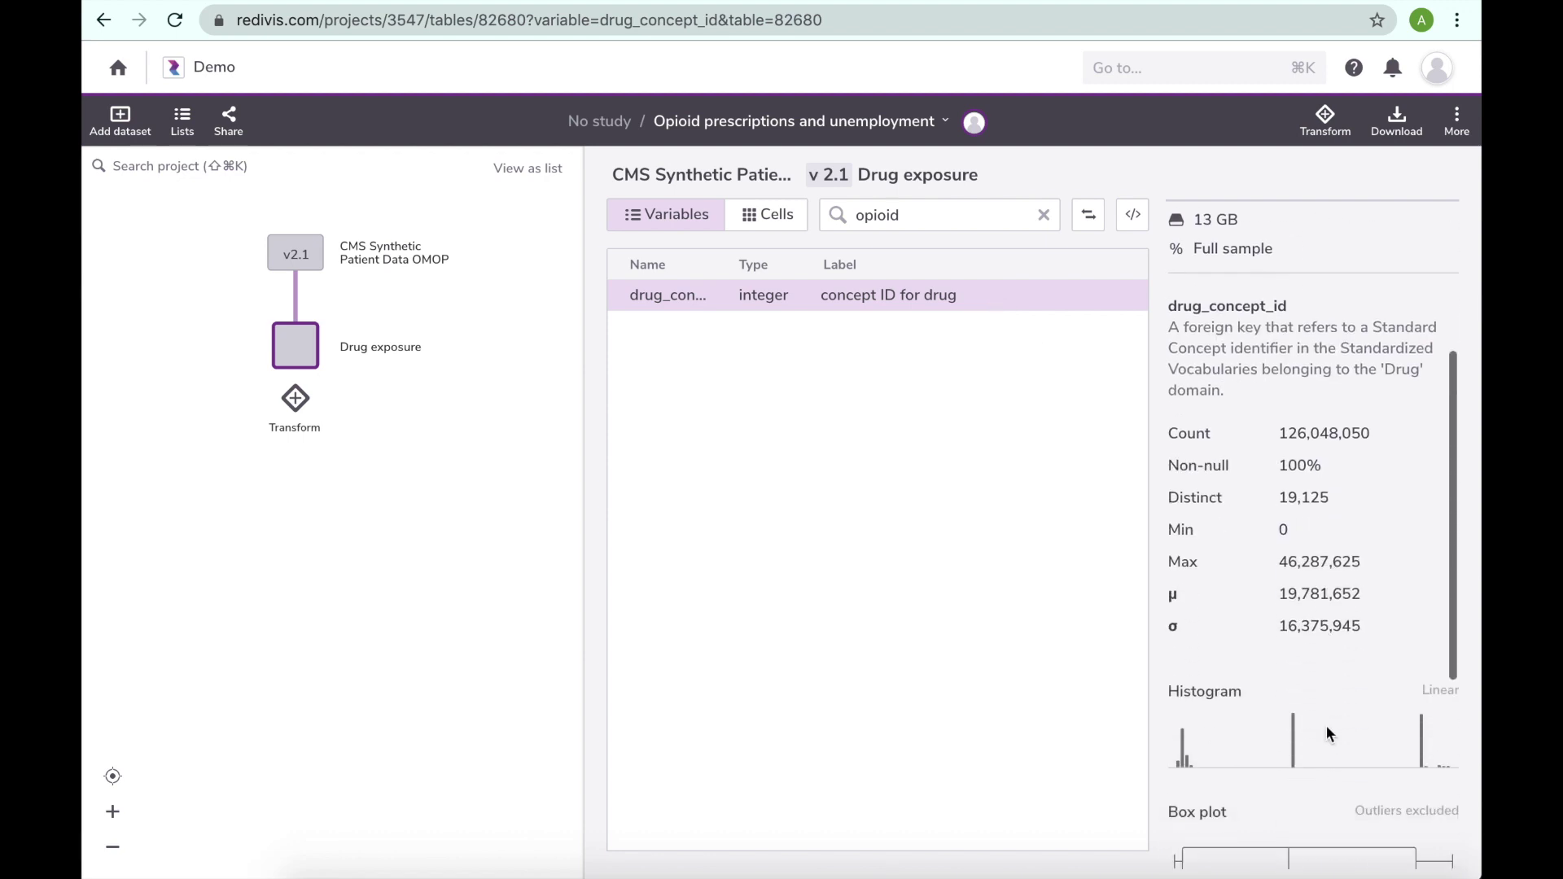
text(fentanyl)
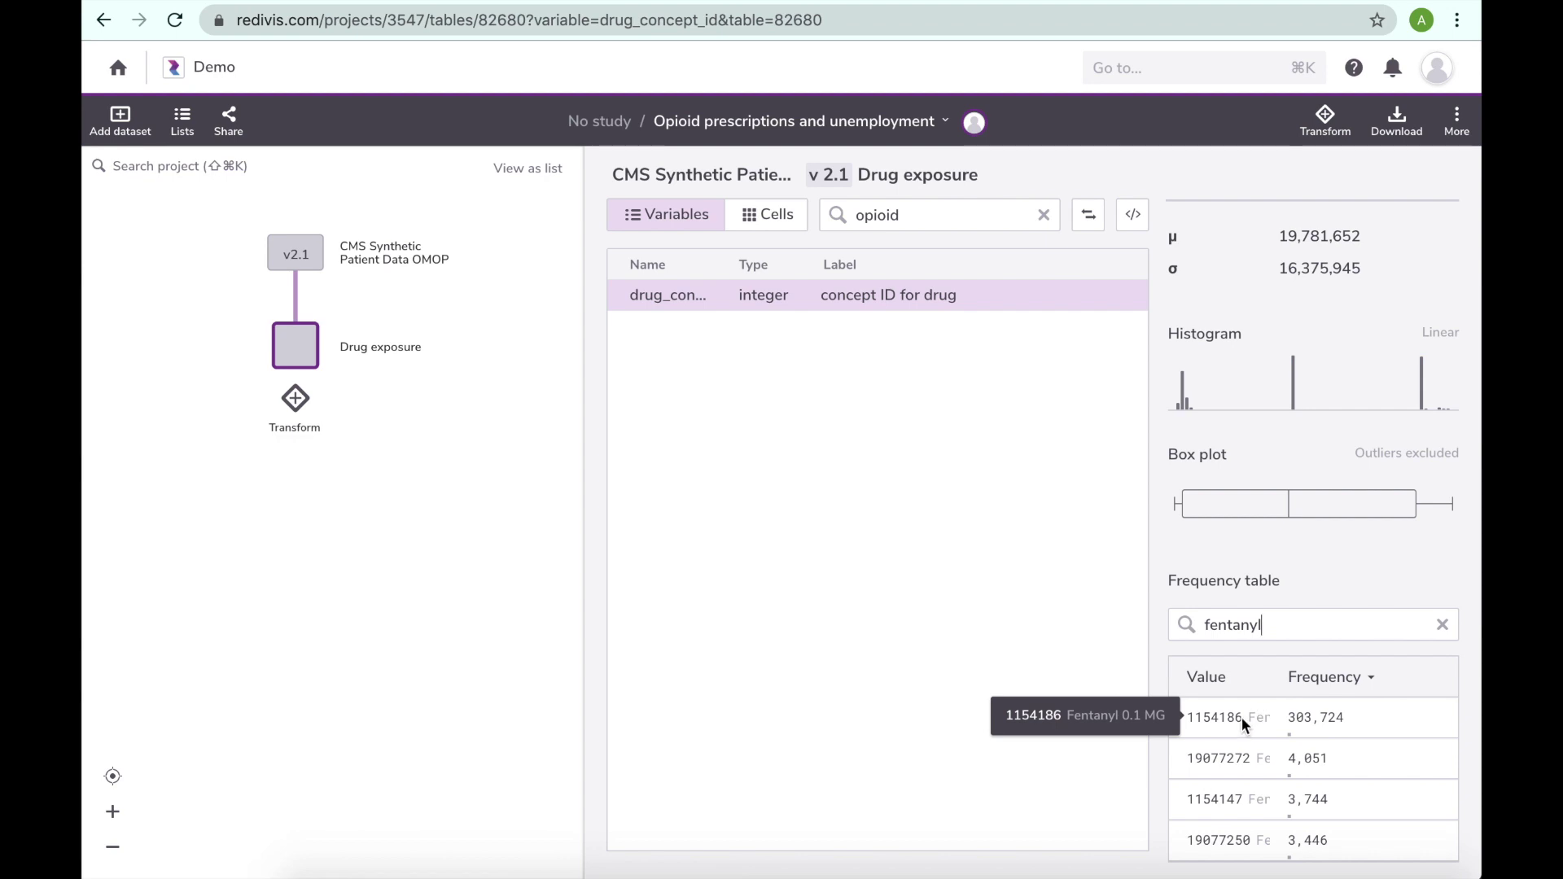
drag(1243, 718, 1197, 717)
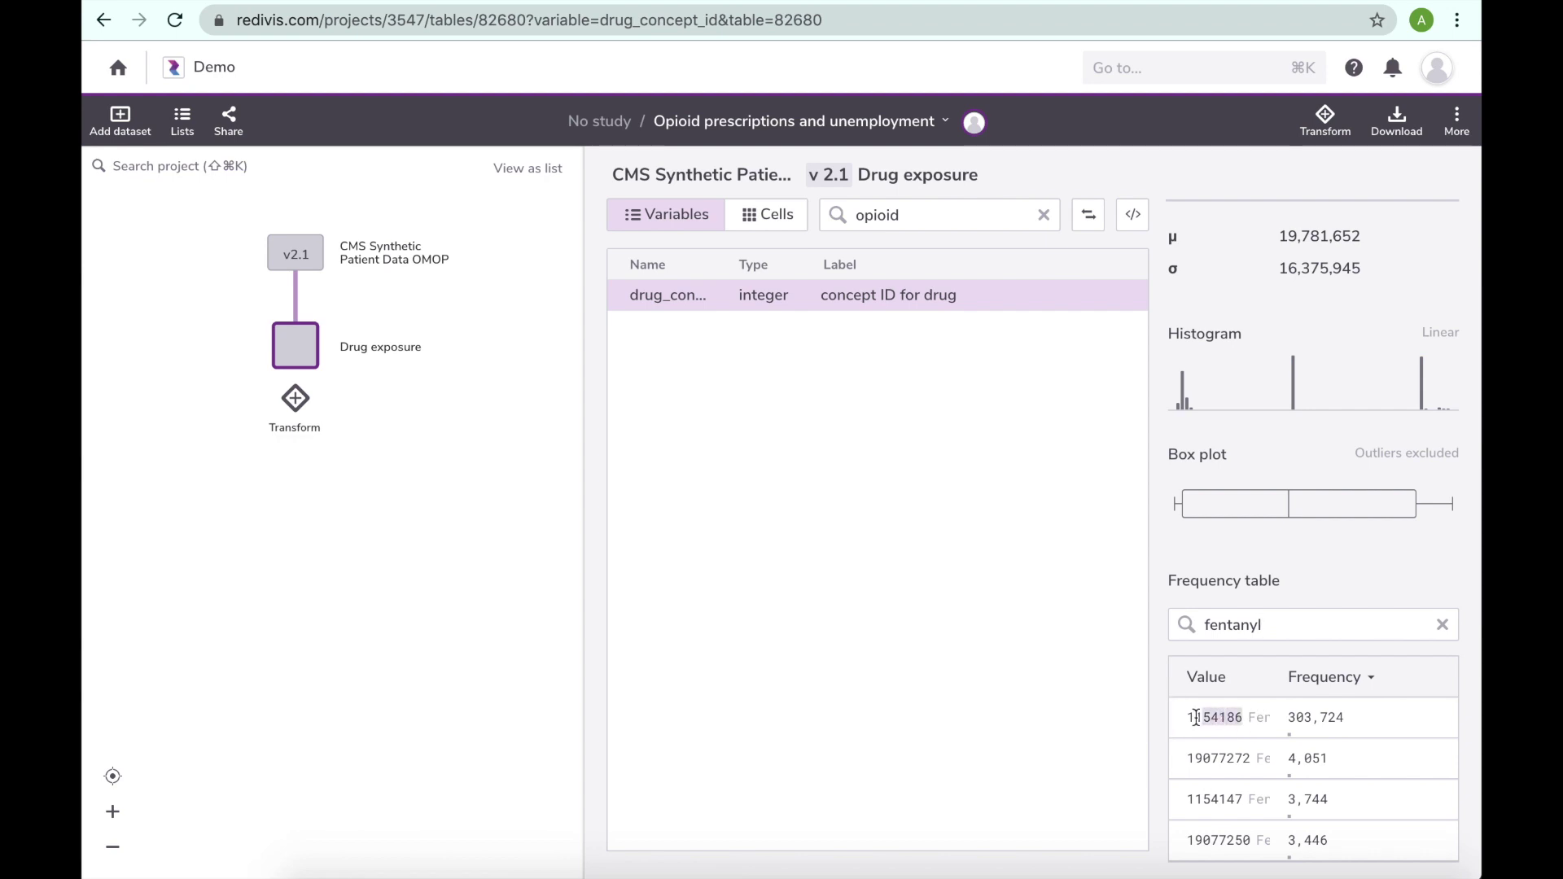
Create a transform on the Drug exposure table with a row filter keeping rows where drug_concept_id = 1154186
click(298, 410)
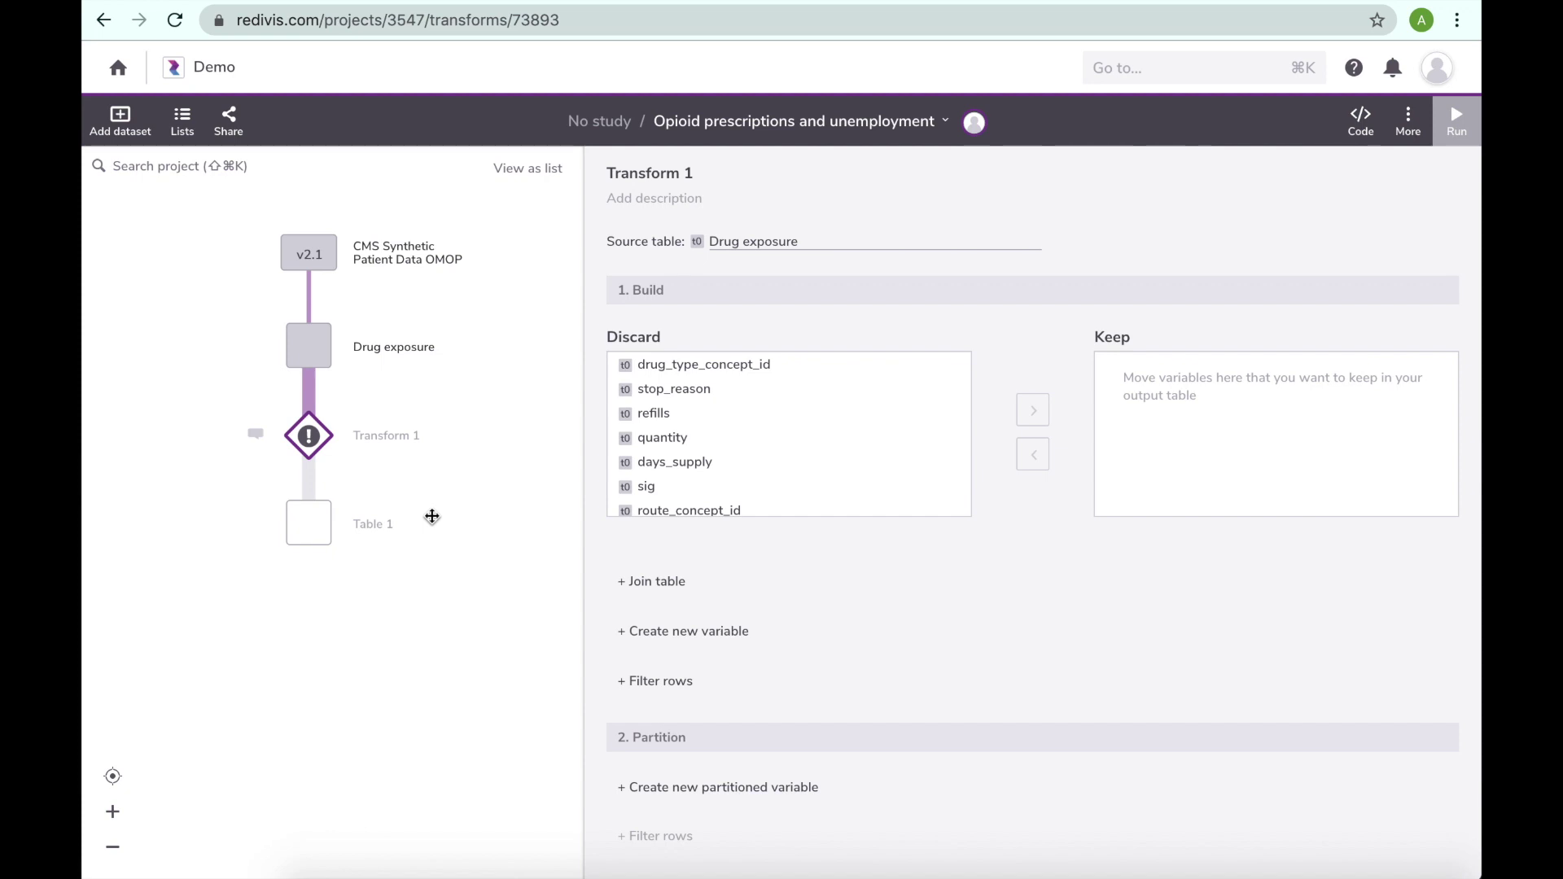
click(632, 686)
scroll(708, 717, down, 2)
click(664, 617)
click(664, 637)
text(con)
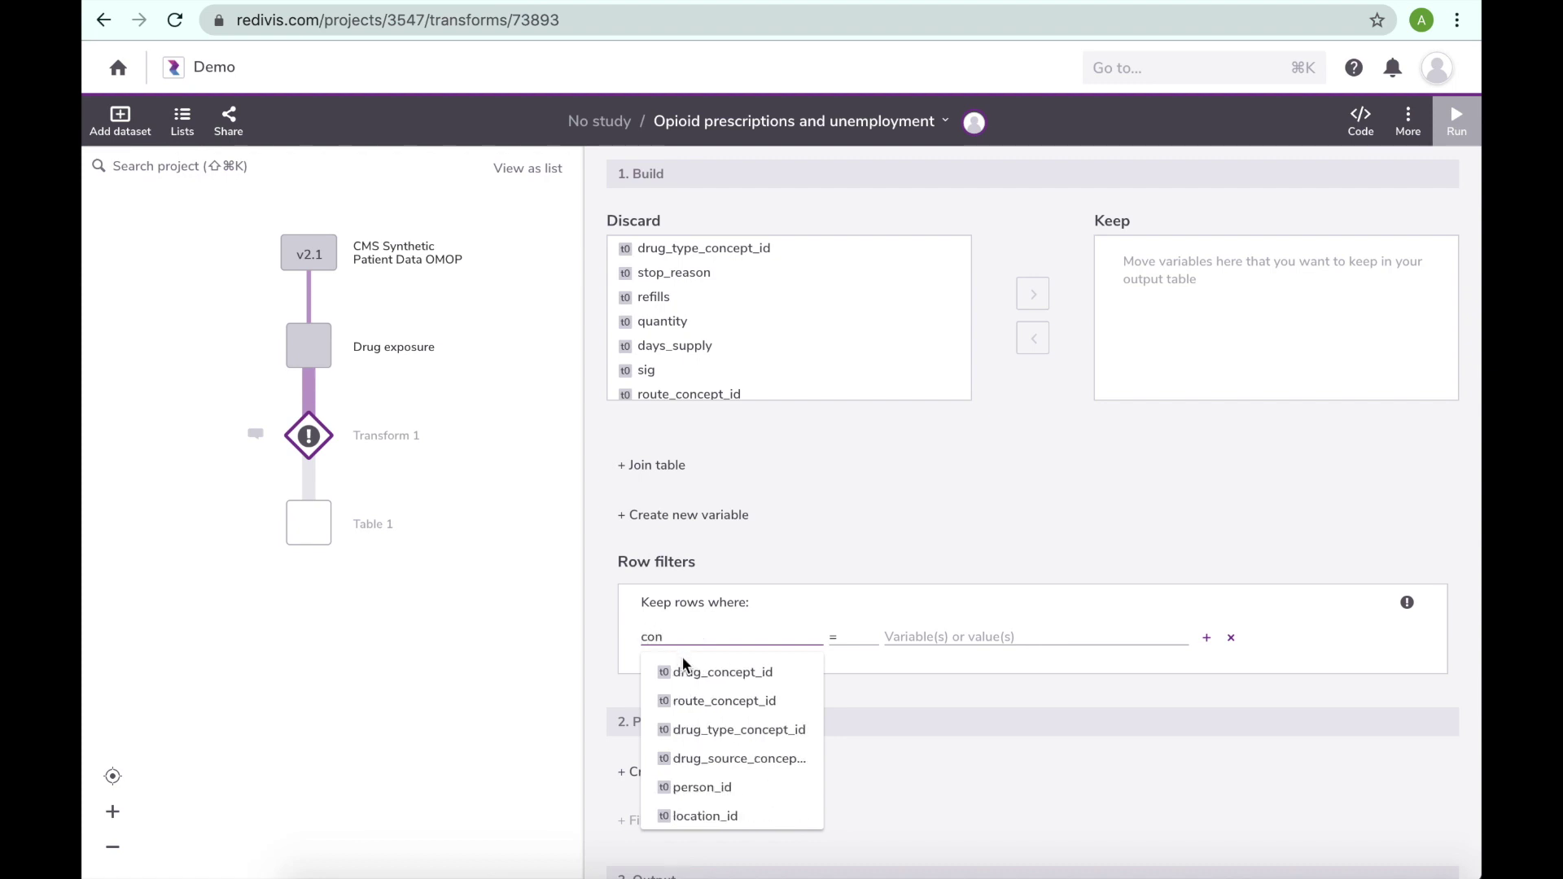
click(685, 669)
click(937, 636)
text(1154186)
click(963, 697)
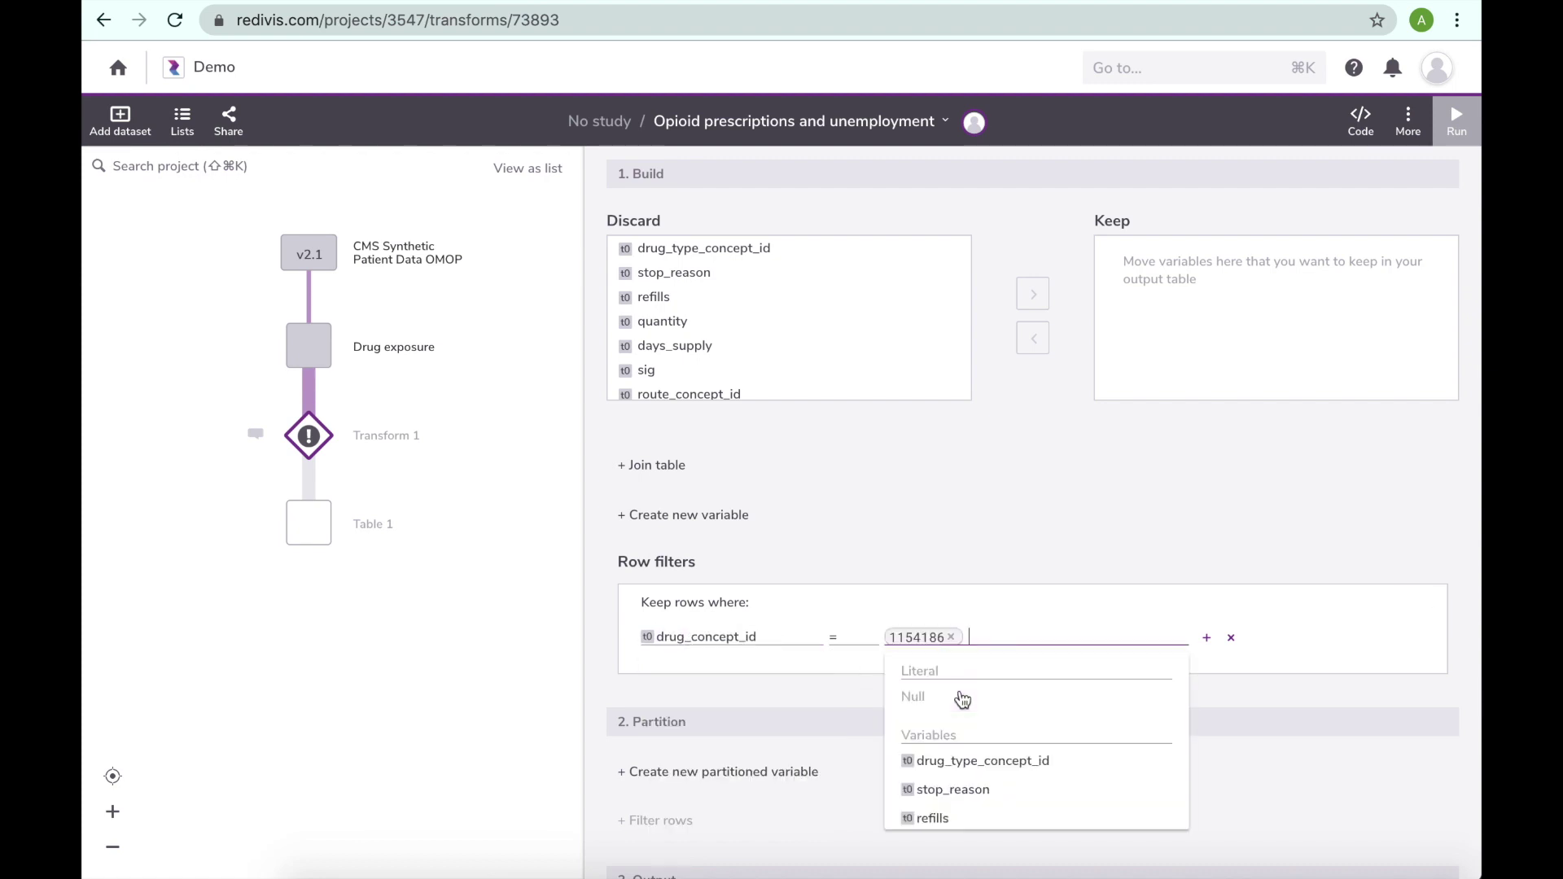
Keep the variables drug_concept_id, quantity, drug_exposure_start_date and location_id in the transform's output
scroll(935, 546, up, 2)
click(676, 279)
text(con)
key(Return)
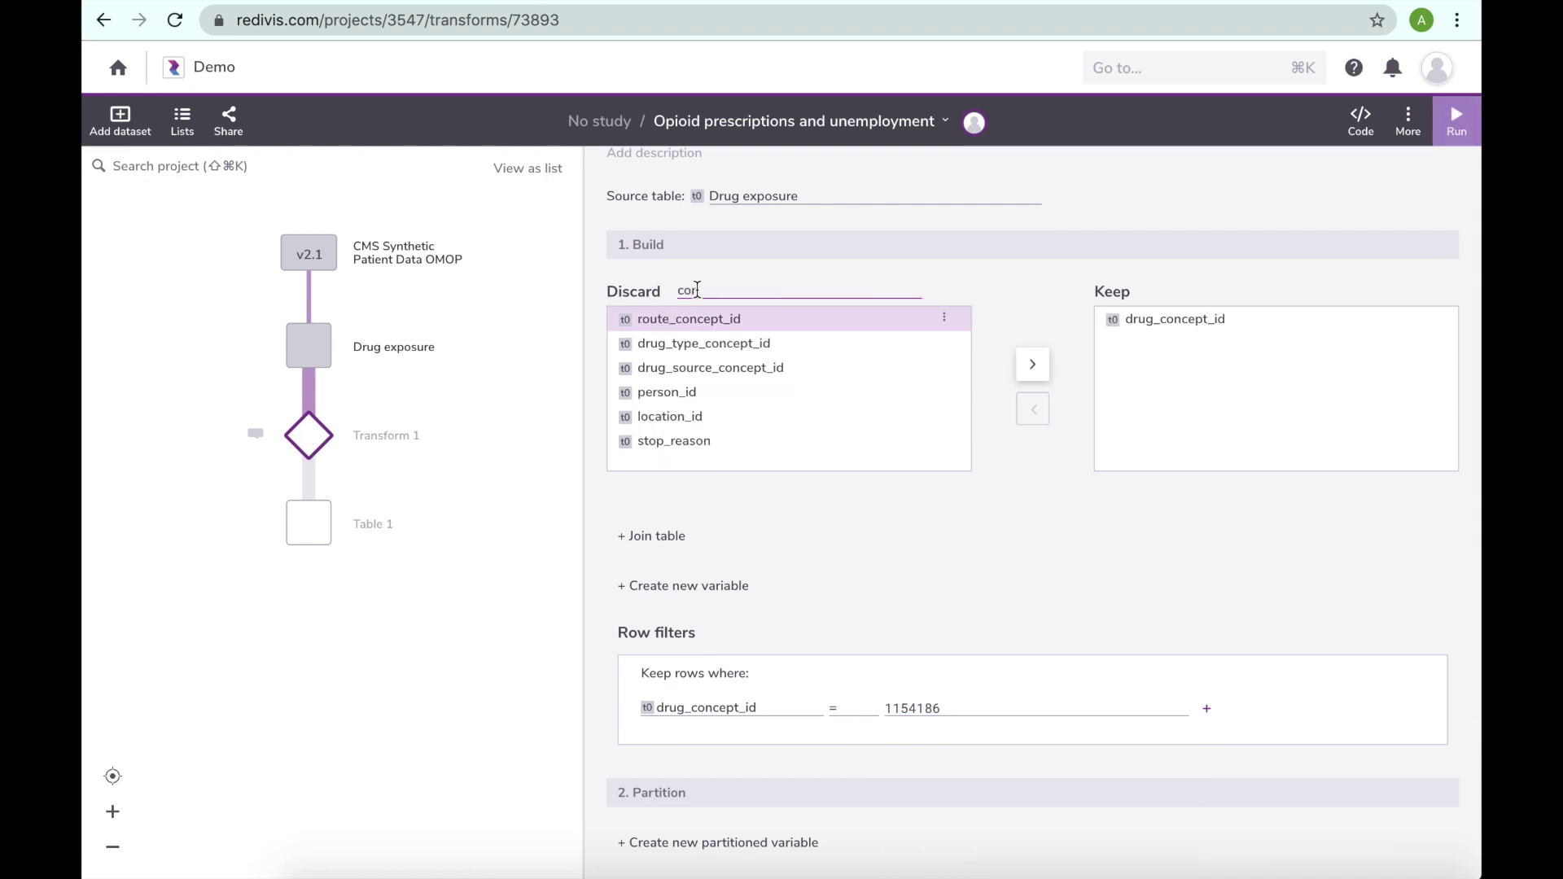
key(Return)
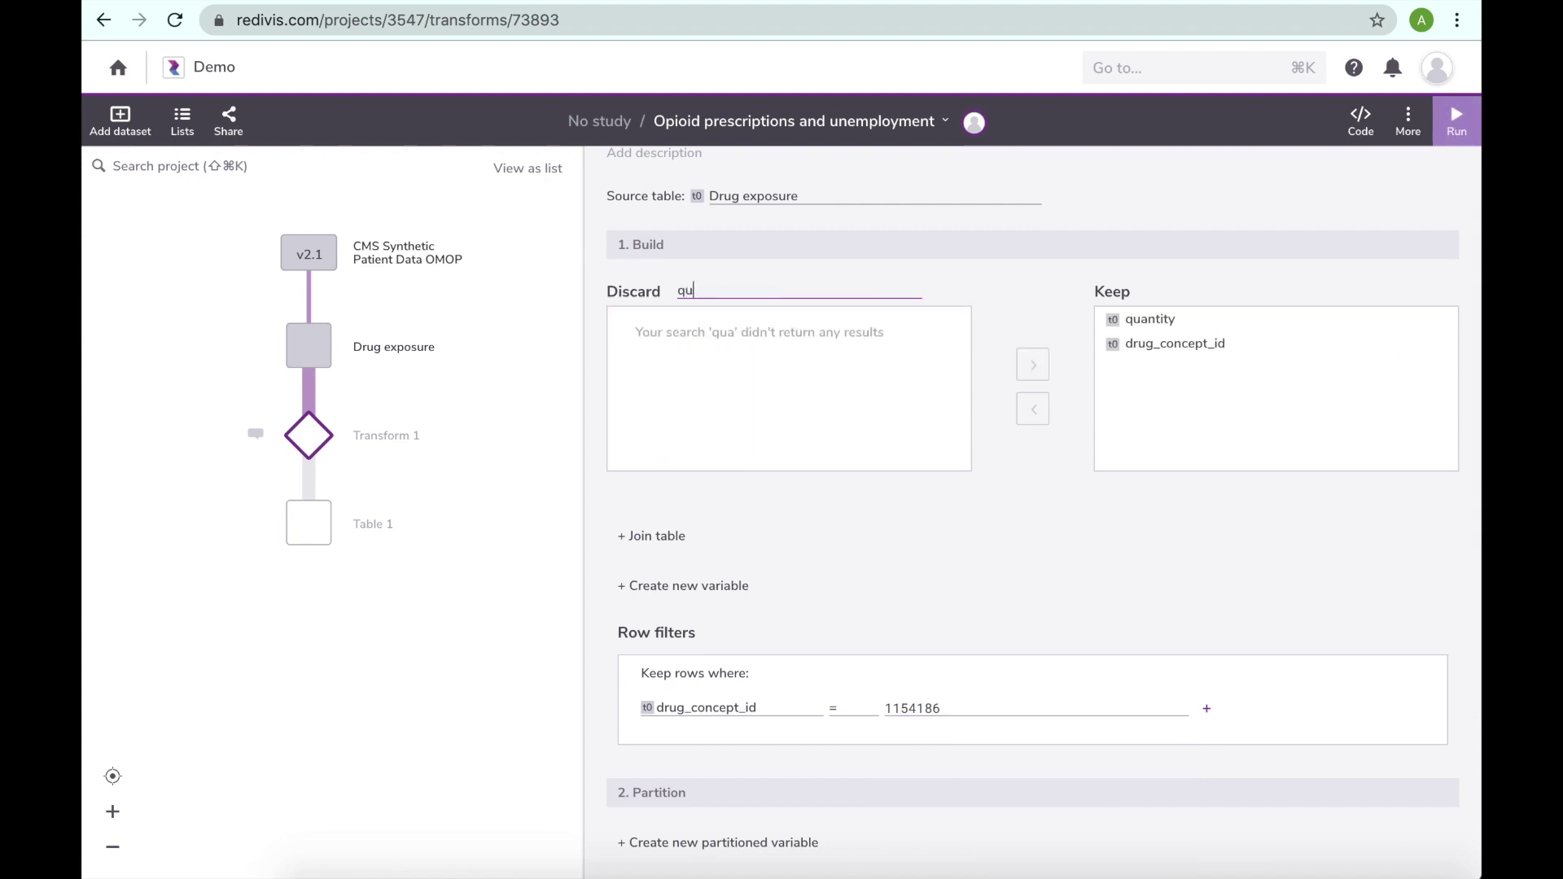
key(BackSpace)
key(BackSpace)
text(start)
key(Return)
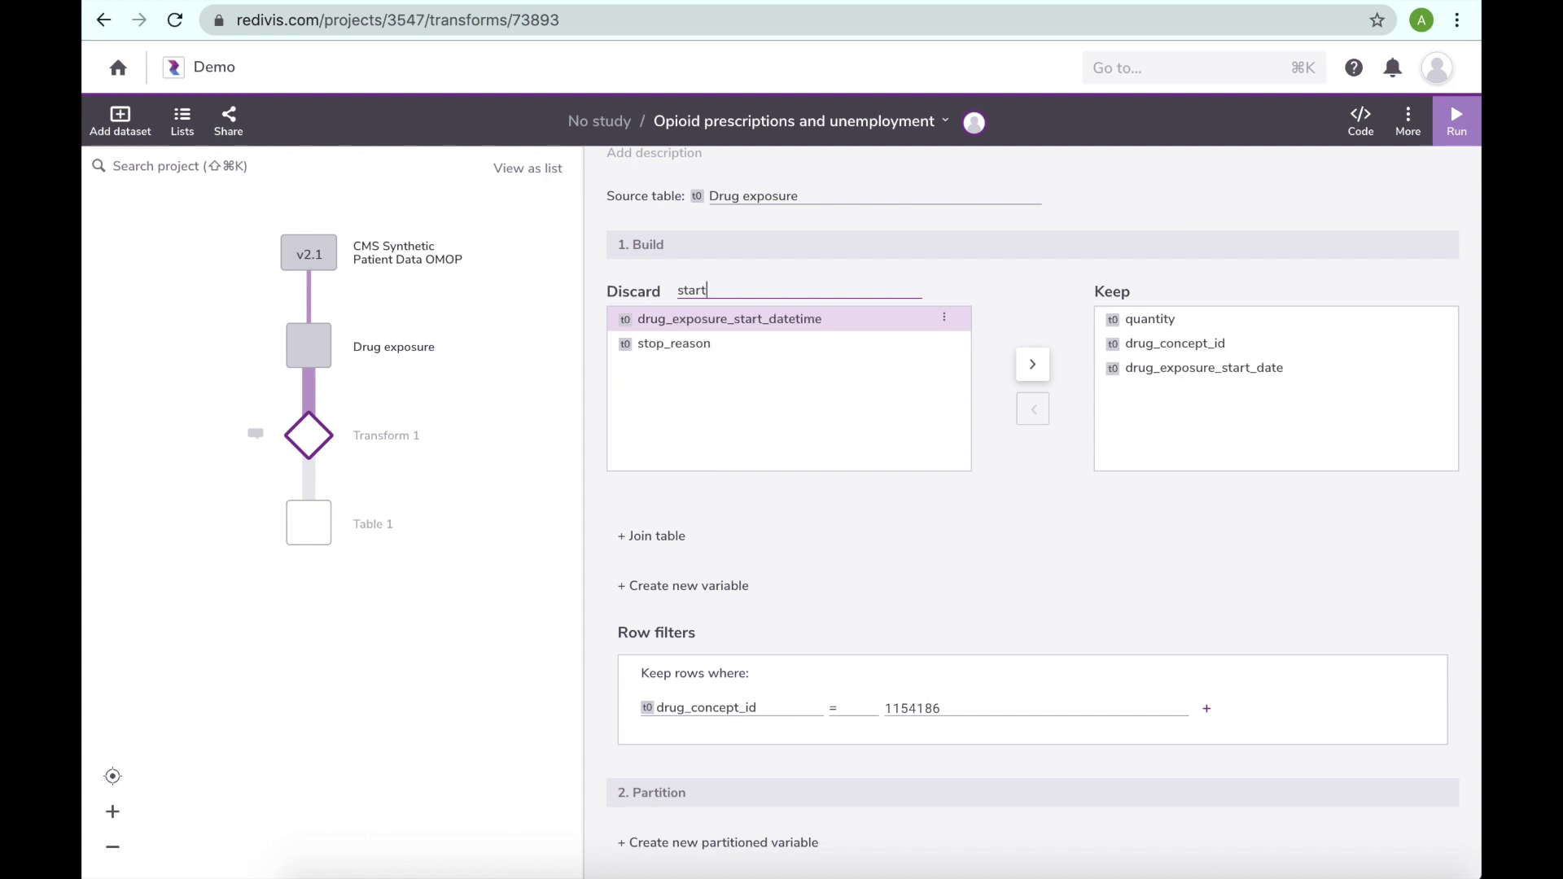
key(BackSpace)
text(loc)
key(Return)
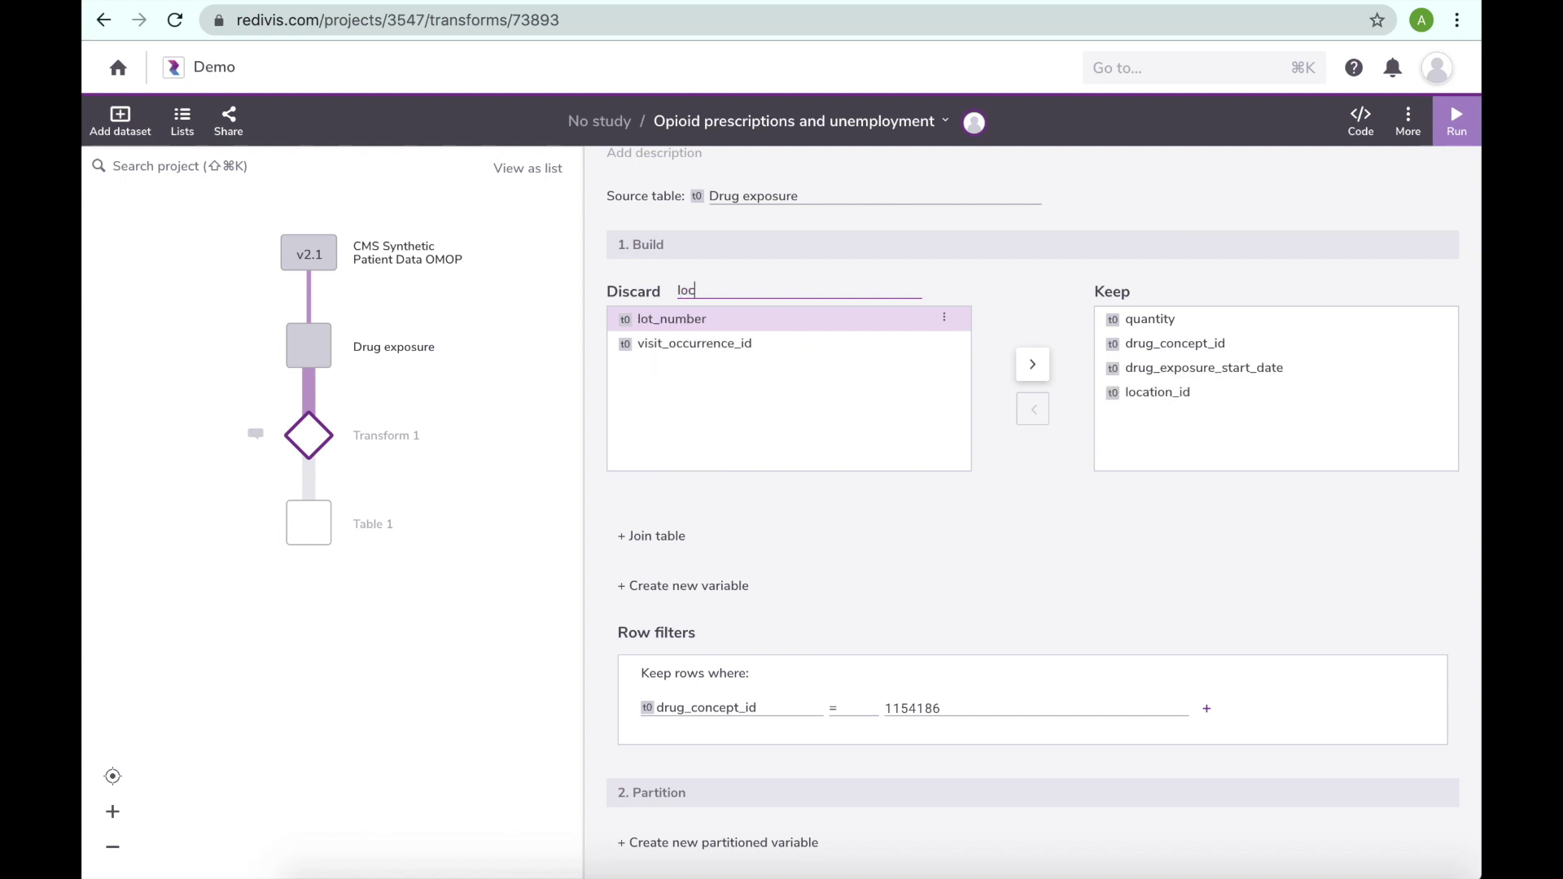
Run the transform and rename it "filter opioid drugs"
click(1457, 121)
scroll(1361, 245, up, 1)
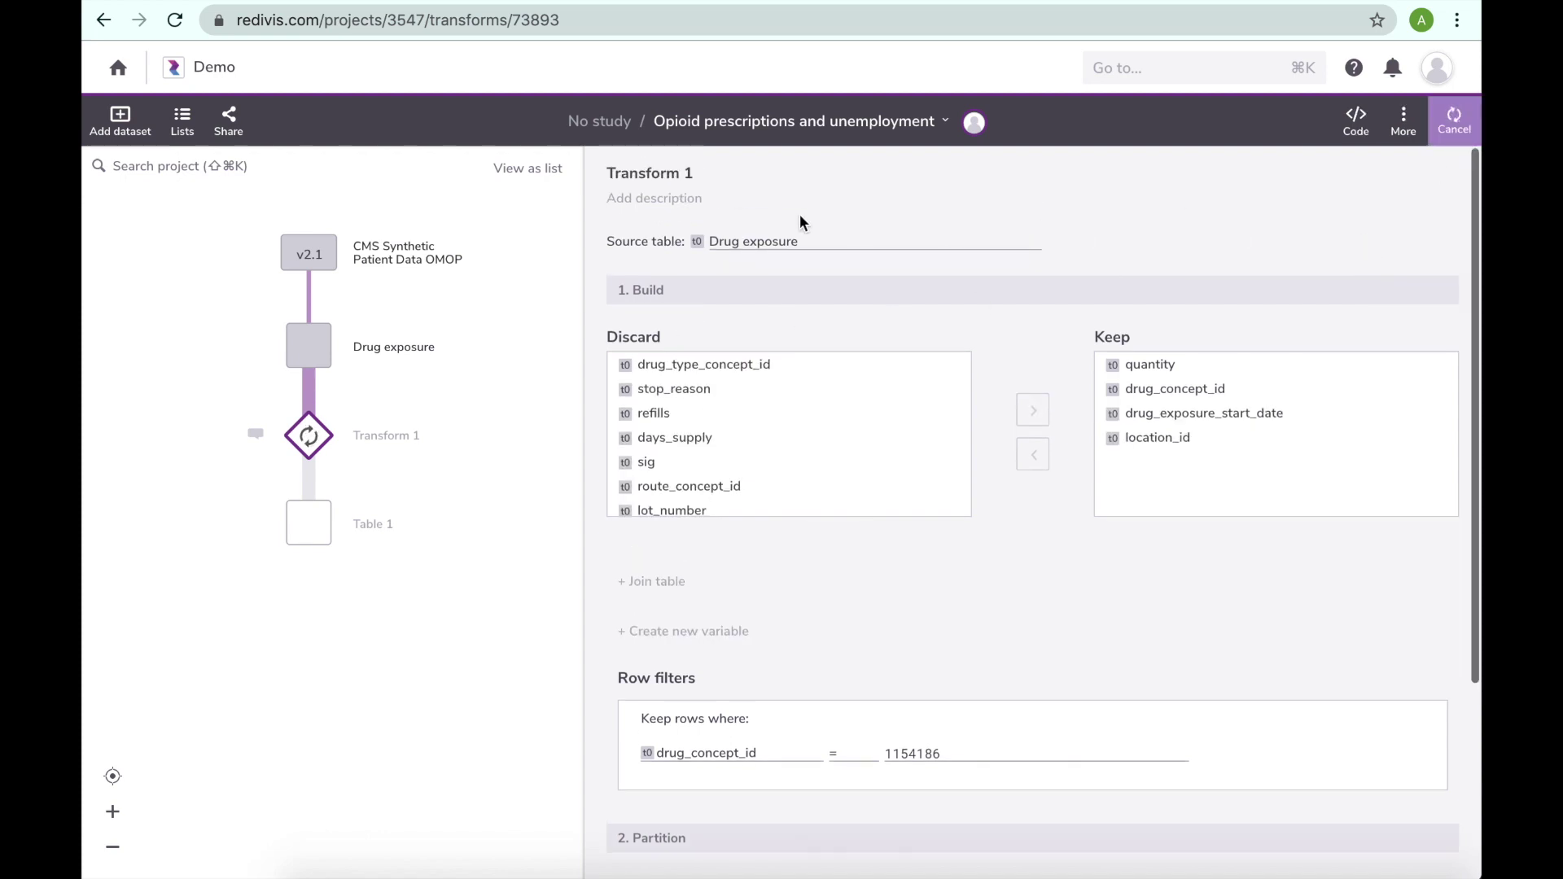
click(670, 180)
text(filter opioid dr)
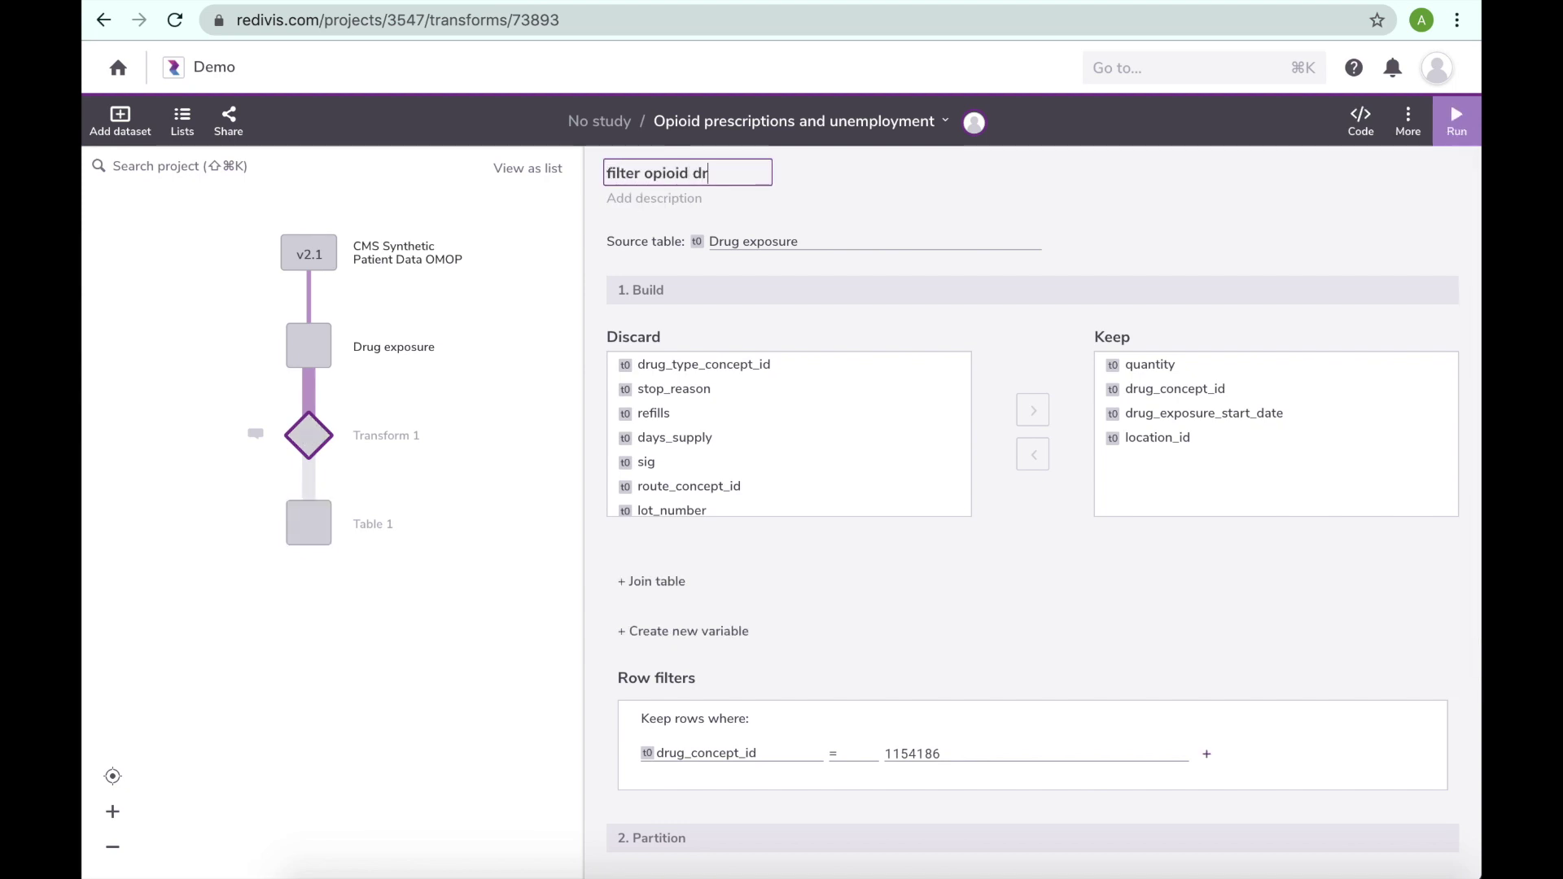
text(ugs)
key(Return)
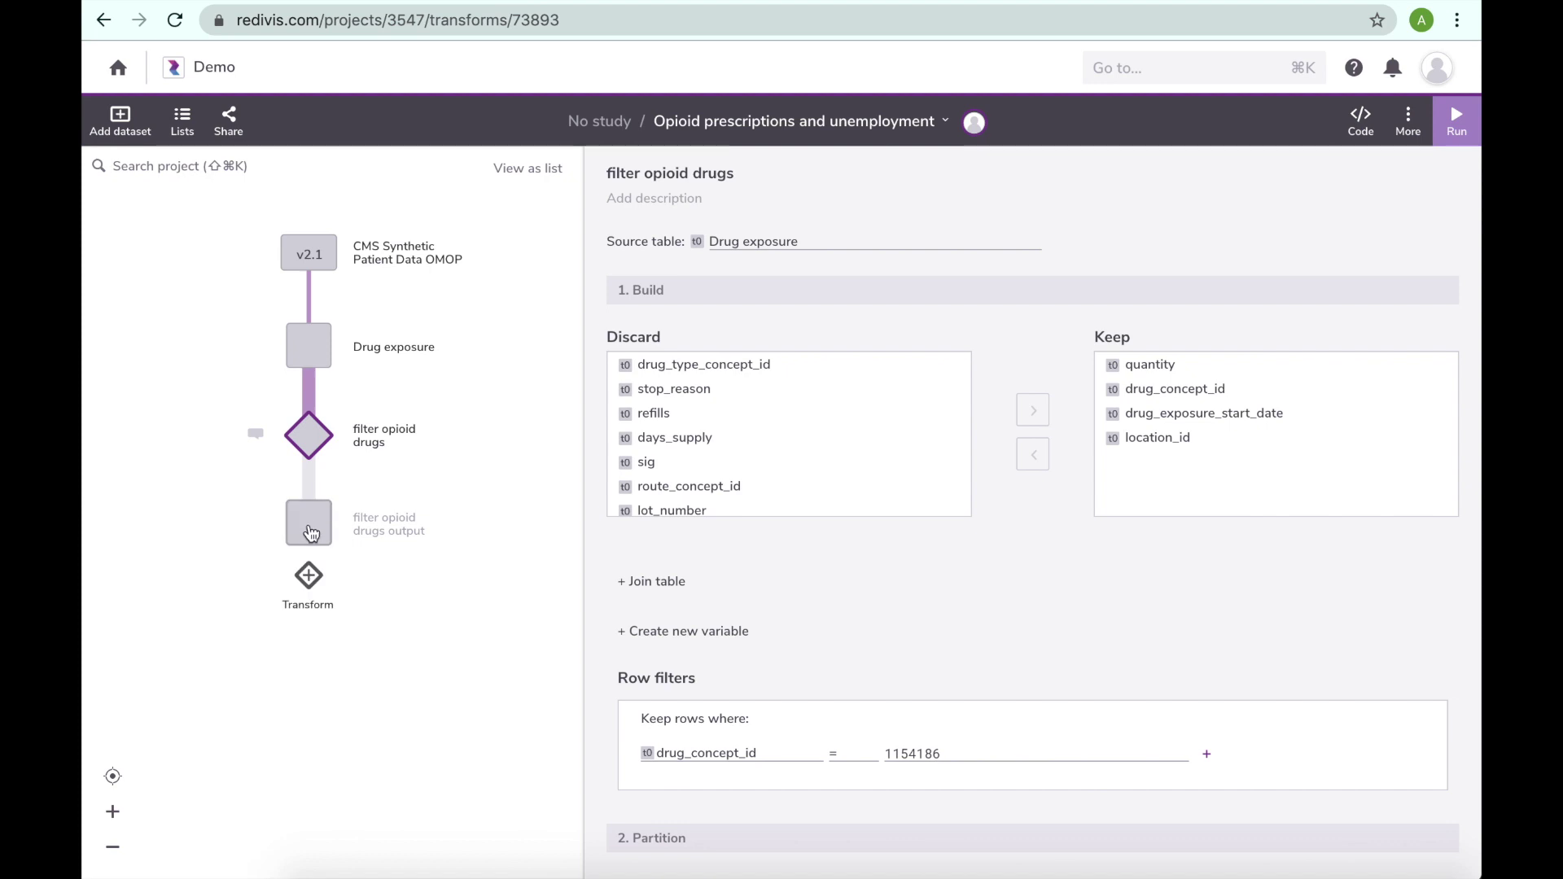
Open the output table of the filter opioid drugs transform and look through its cells across all columns
click(312, 531)
click(764, 214)
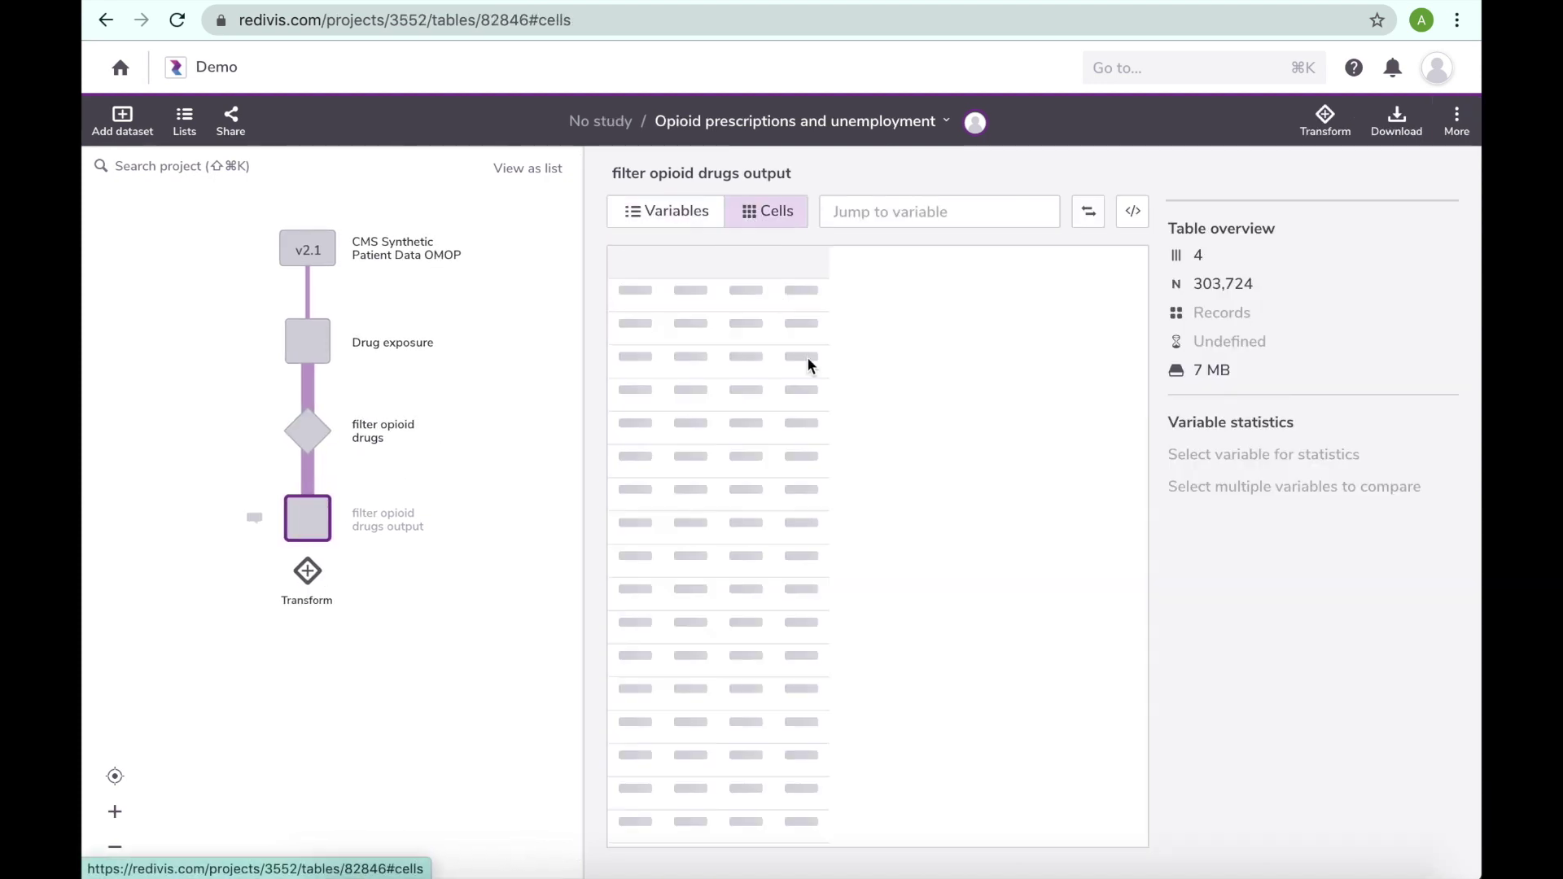
scroll(828, 419, right, 3)
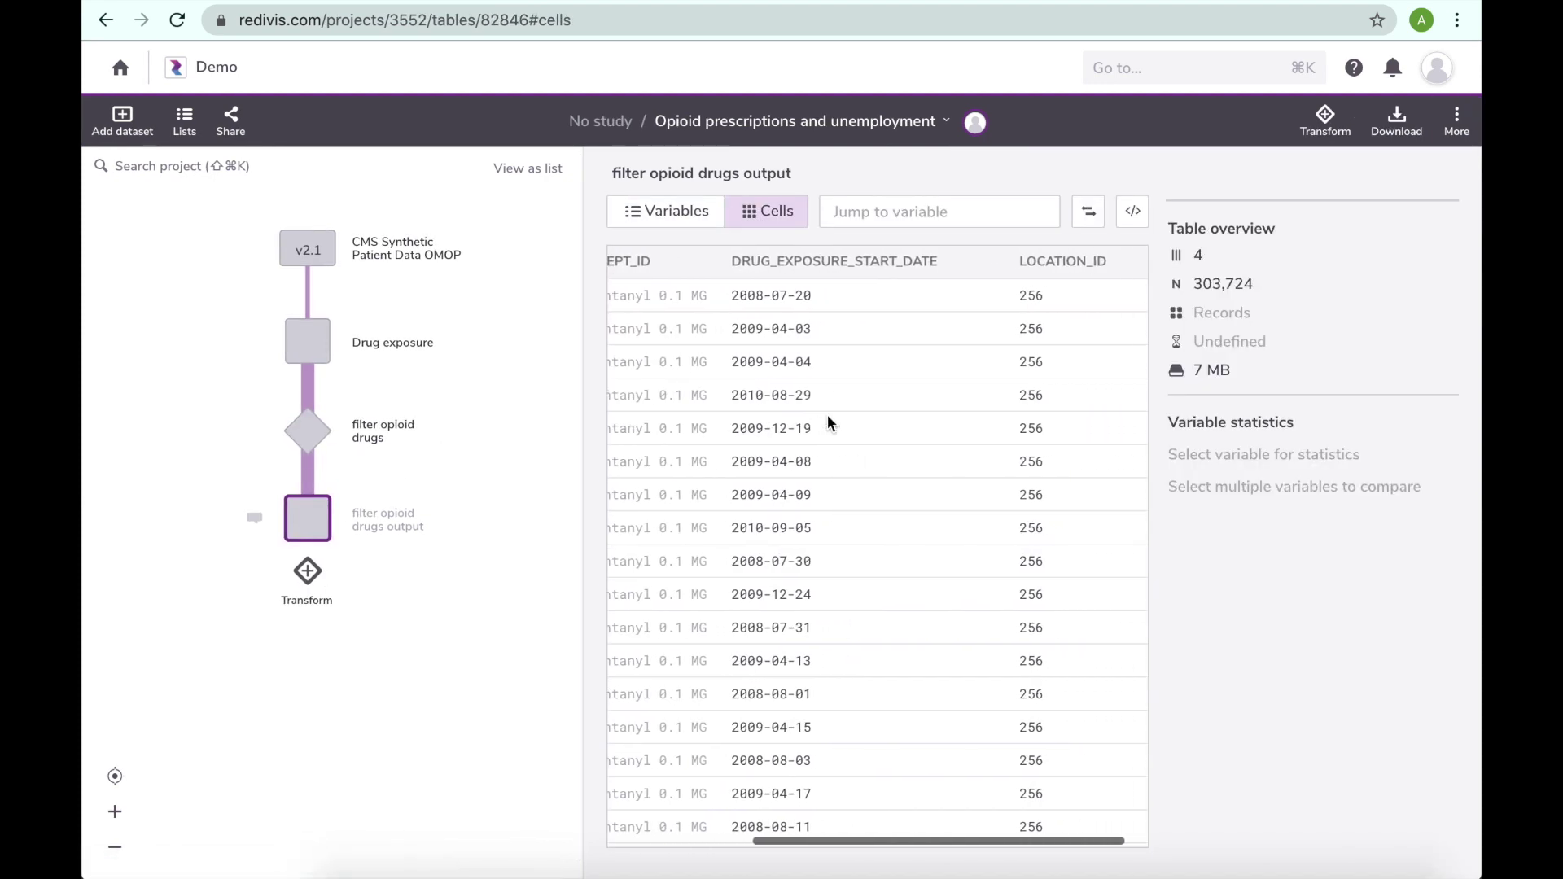
scroll(828, 415, left, 2)
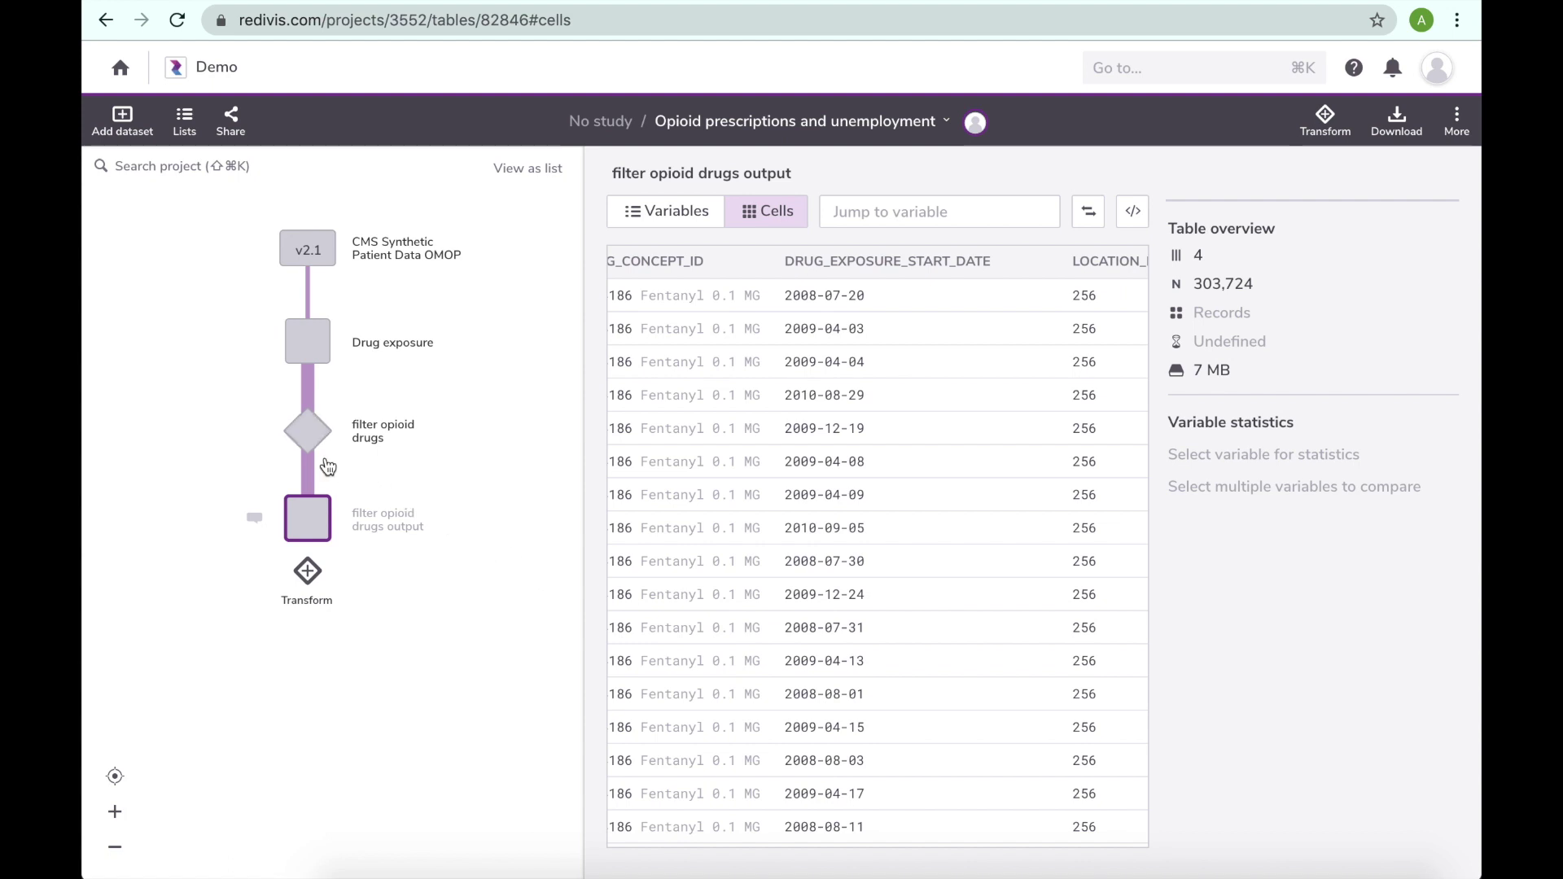
In the filter opioid drugs transform, replace the drug_concept_id filter value with the copied list of concept IDs starting with 1130615, 40232745 and 40166320
click(309, 440)
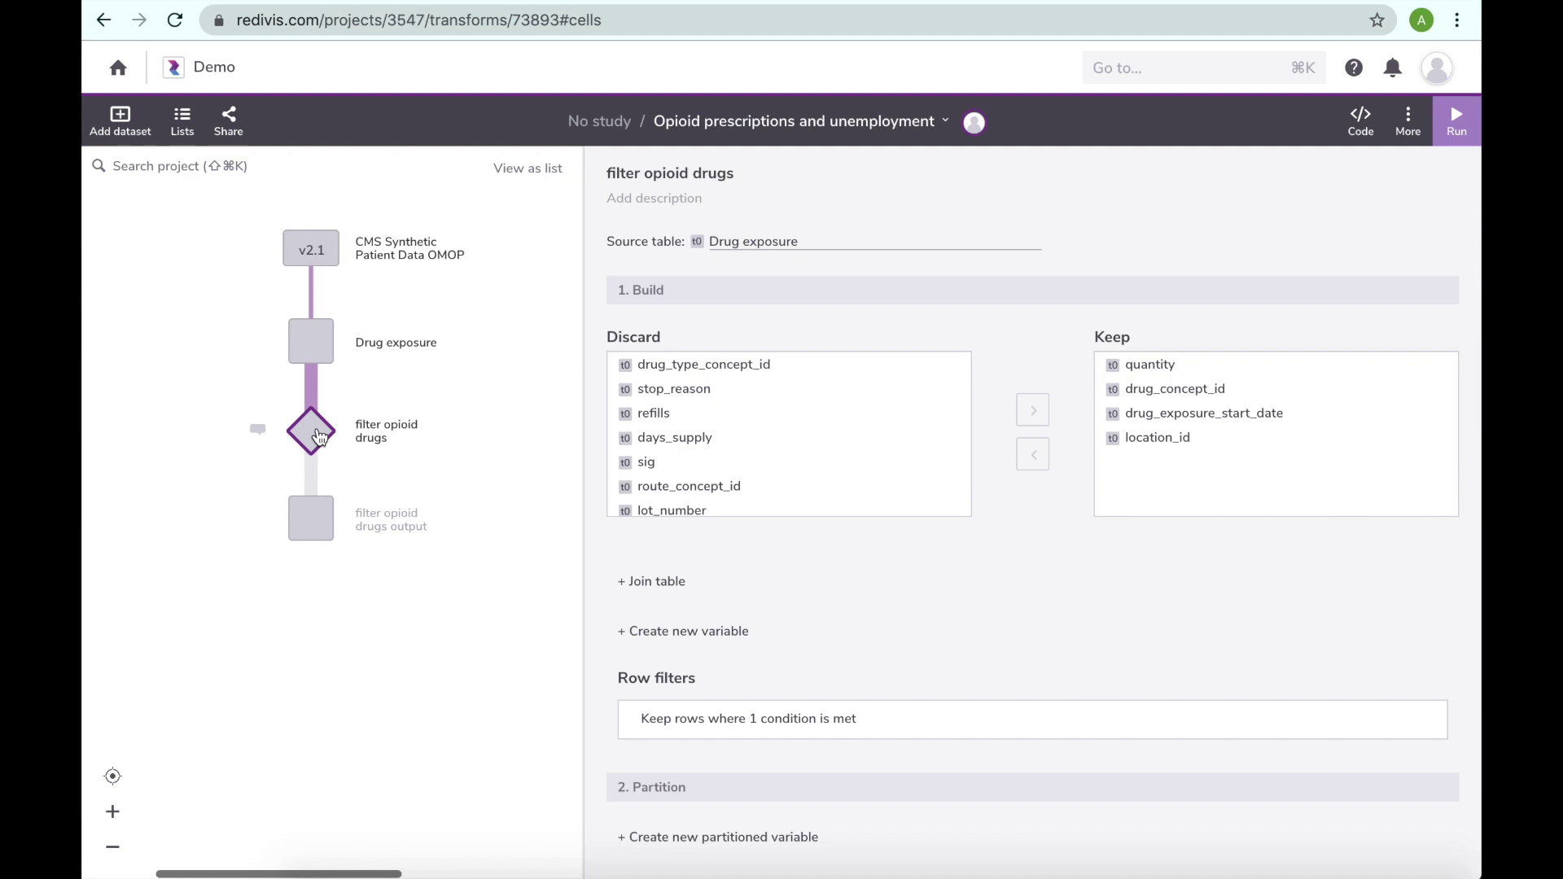
scroll(765, 658, down, 1)
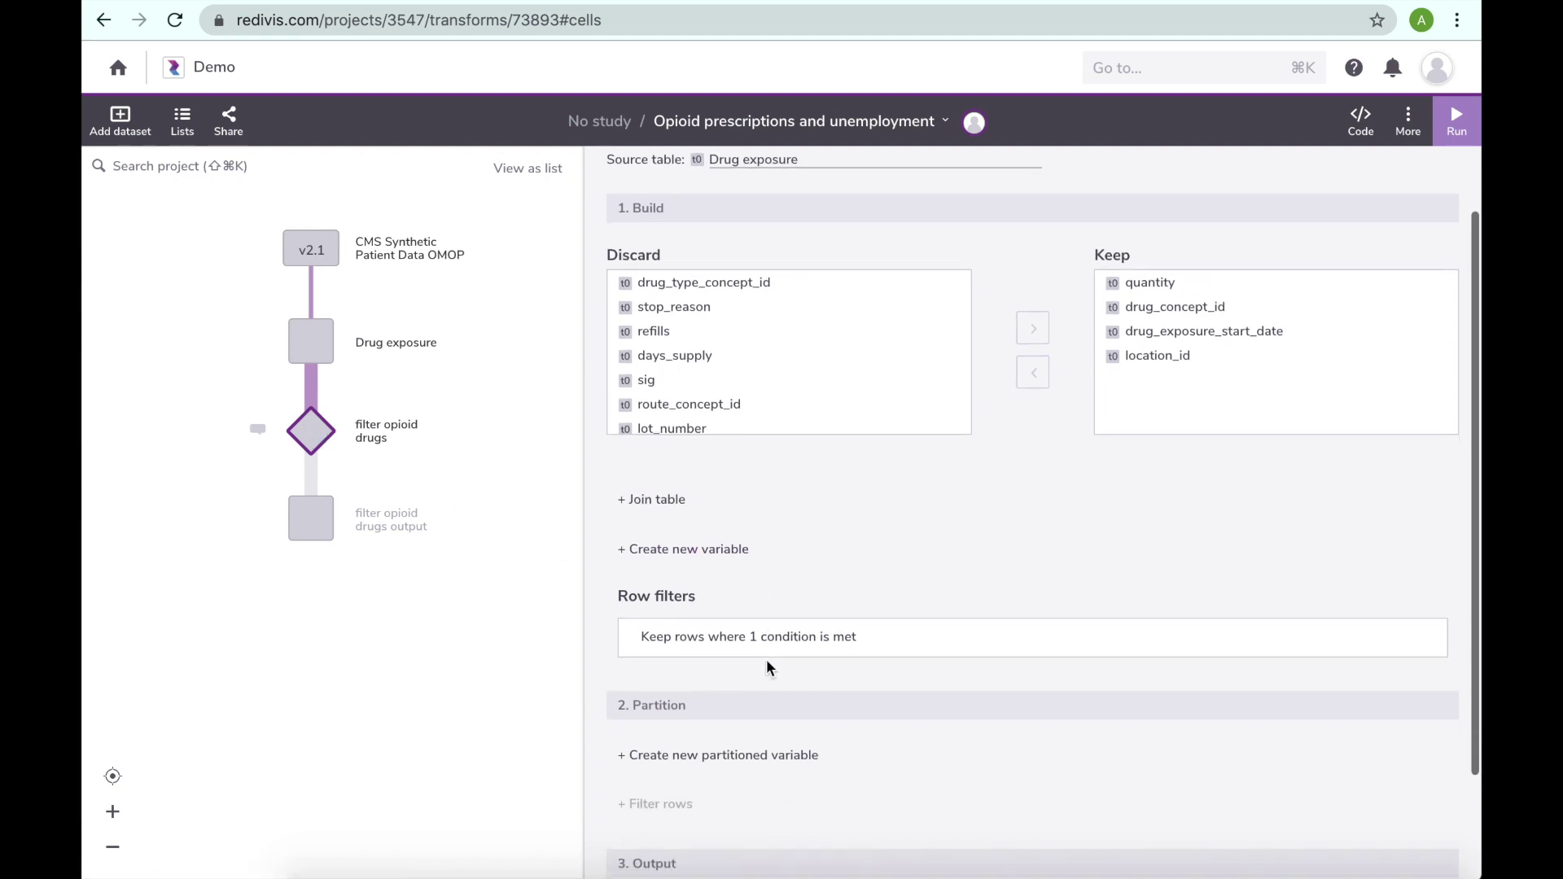
click(741, 638)
click(963, 673)
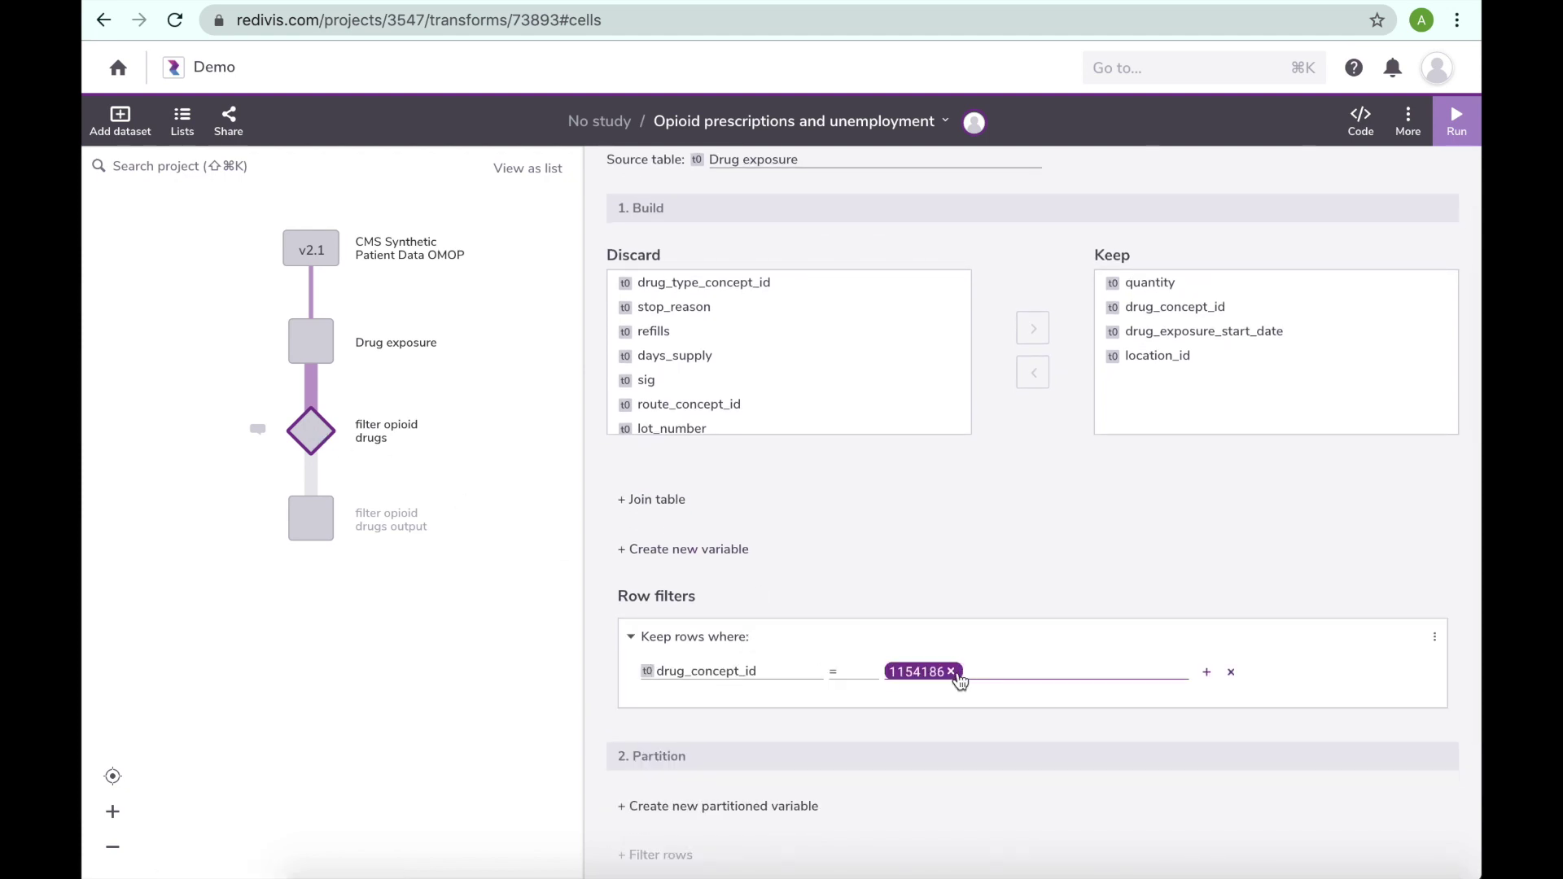
click(957, 672)
key(super+v)
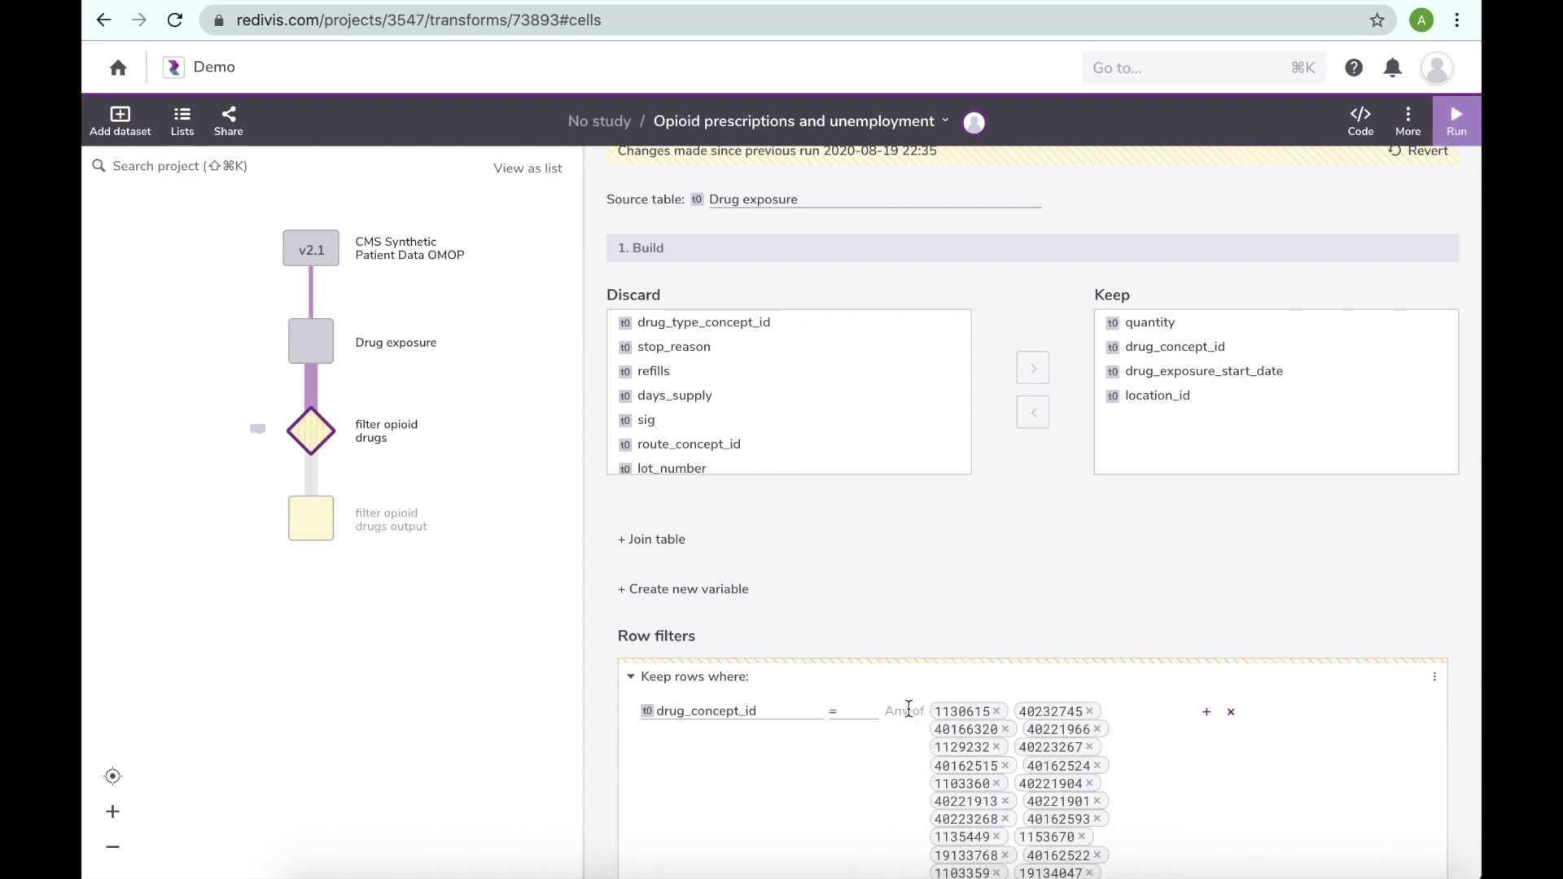
click(868, 643)
Create a new variable named Year that uses Date extract to take the Year from drug_exposure_start_date
click(711, 594)
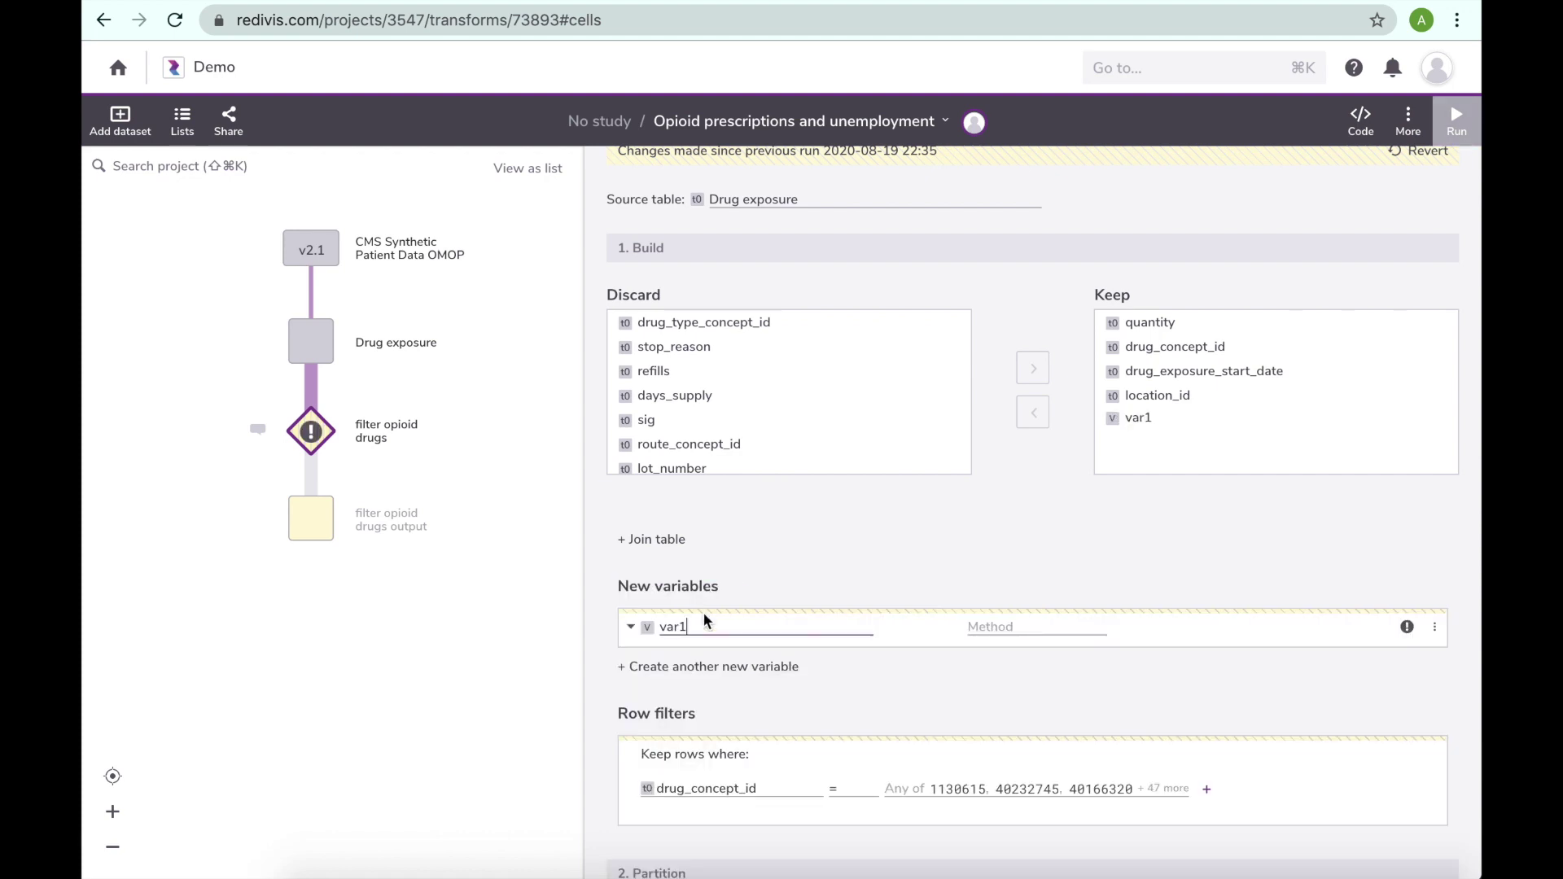
double_click(702, 626)
key(BackSpace)
click(985, 627)
text(date e)
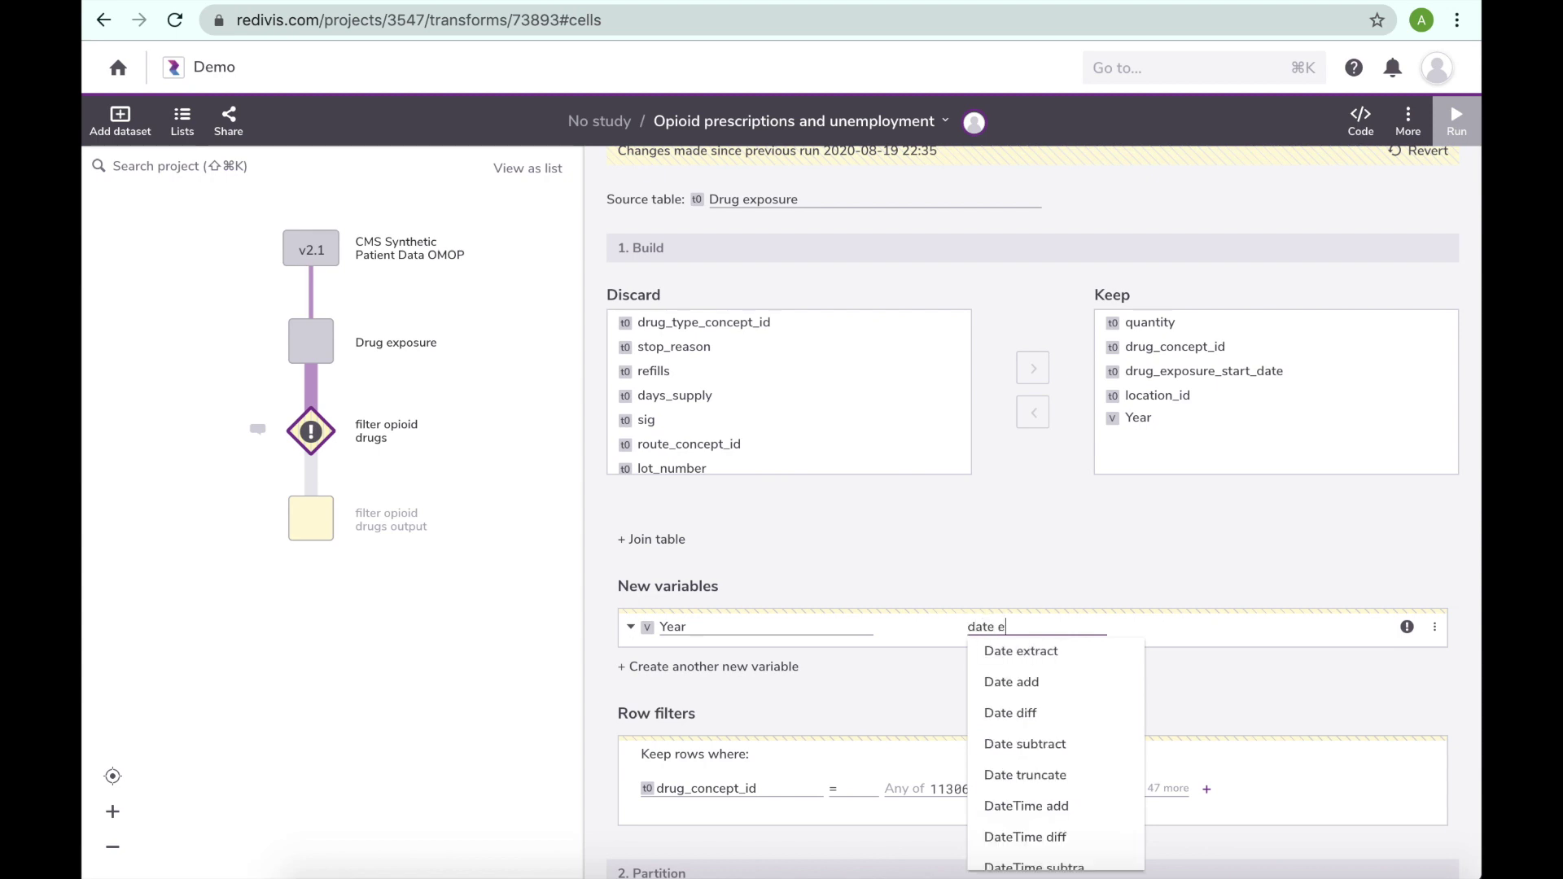
click(1022, 651)
click(836, 662)
text(y)
click(753, 697)
click(904, 667)
text(start)
click(937, 788)
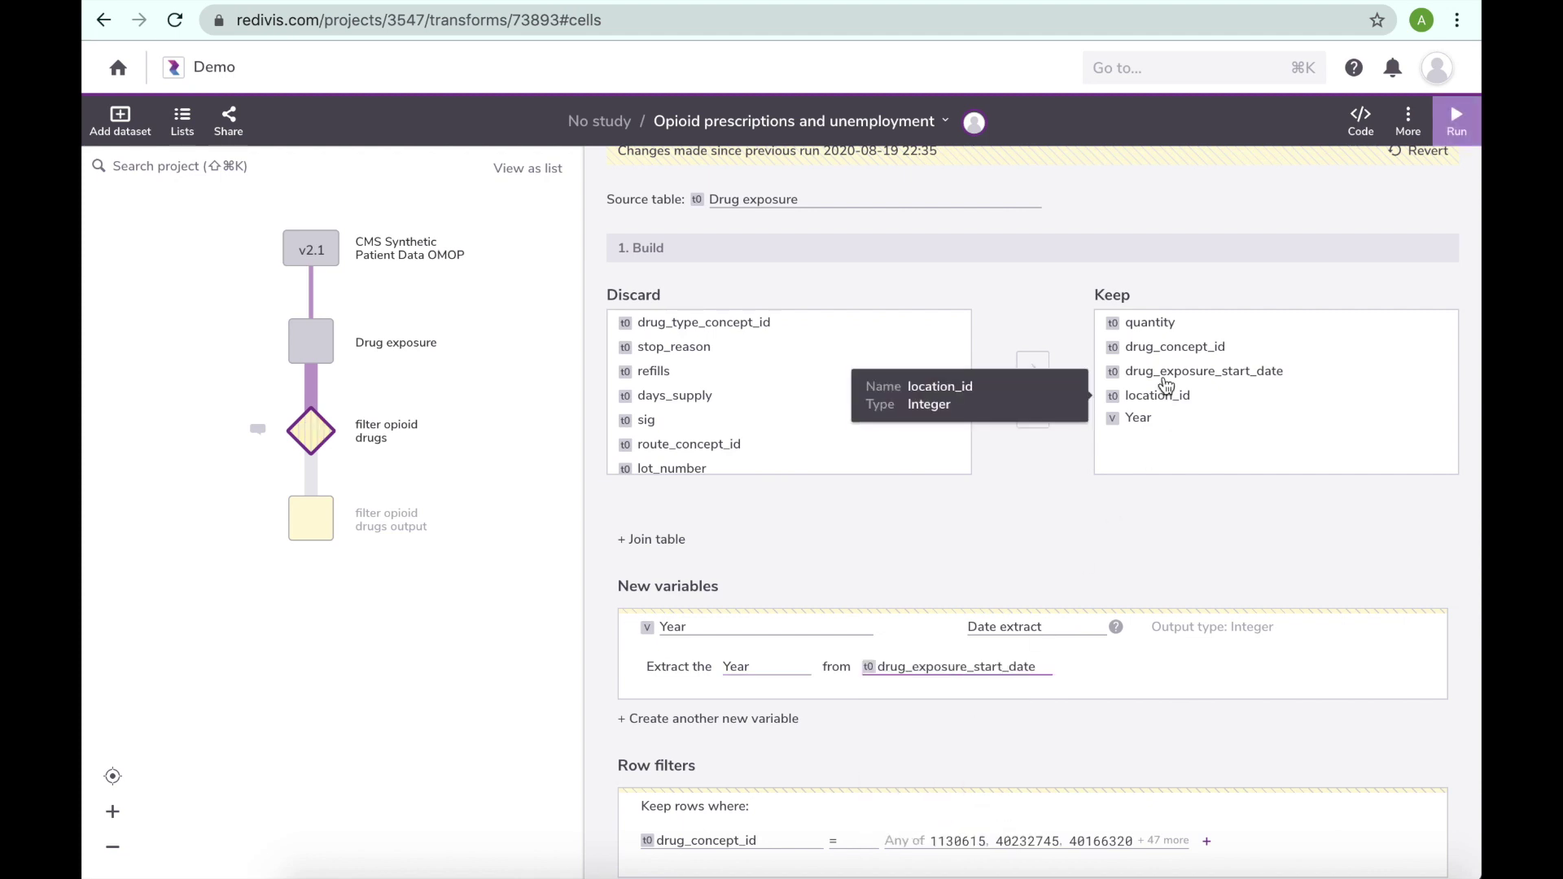
Discard drug_exposure_start_date from the kept variables and rerun the transform
click(1151, 373)
click(1035, 414)
click(1456, 121)
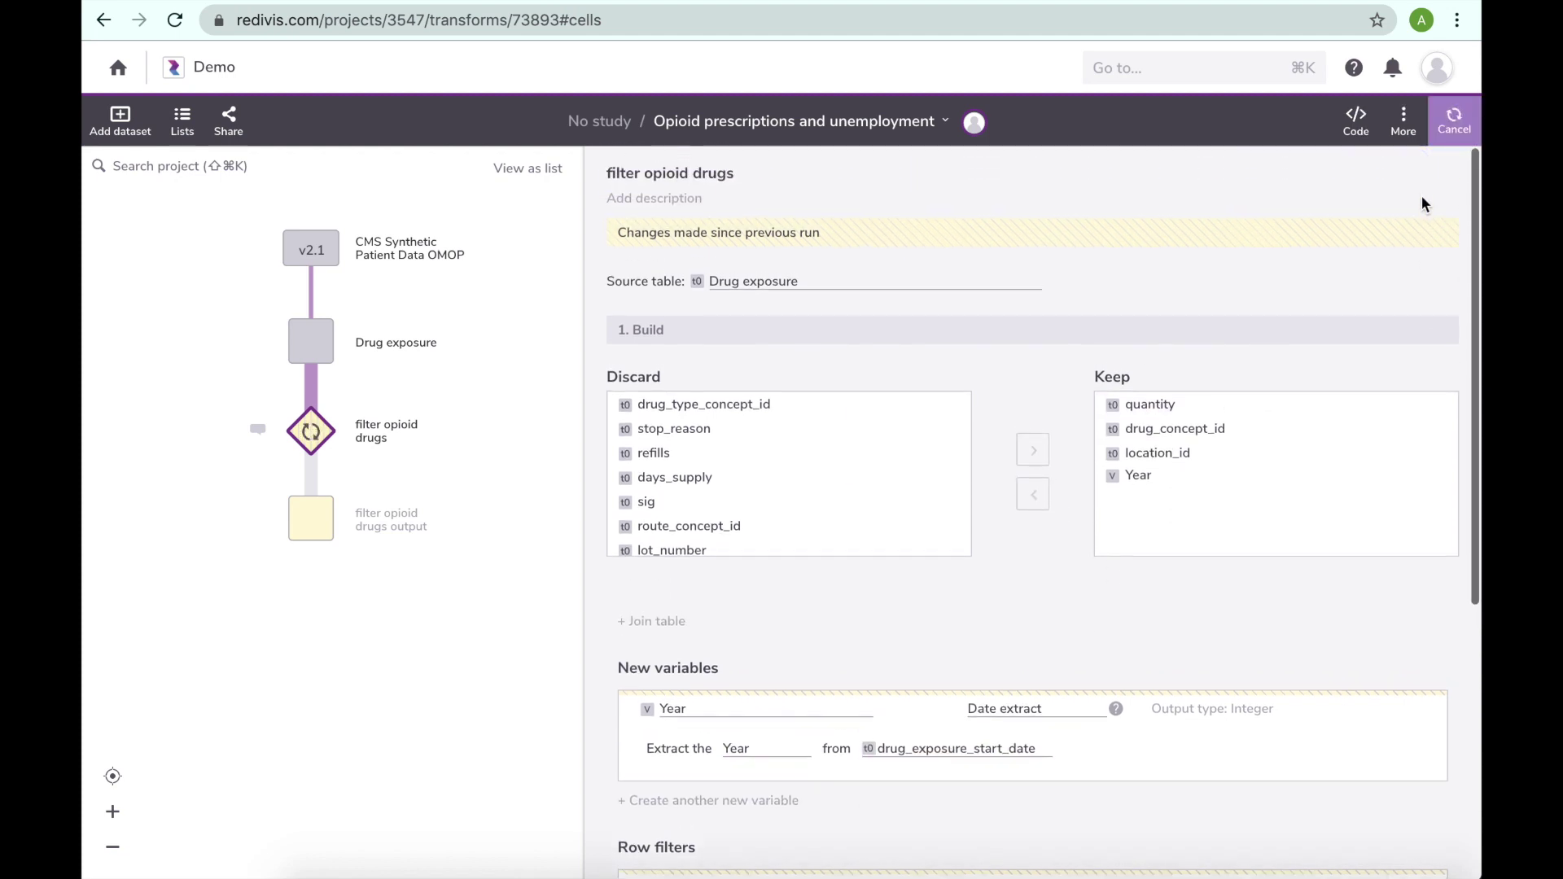
Display the filter opioid drugs transform as SQL code and read through the query
click(1344, 142)
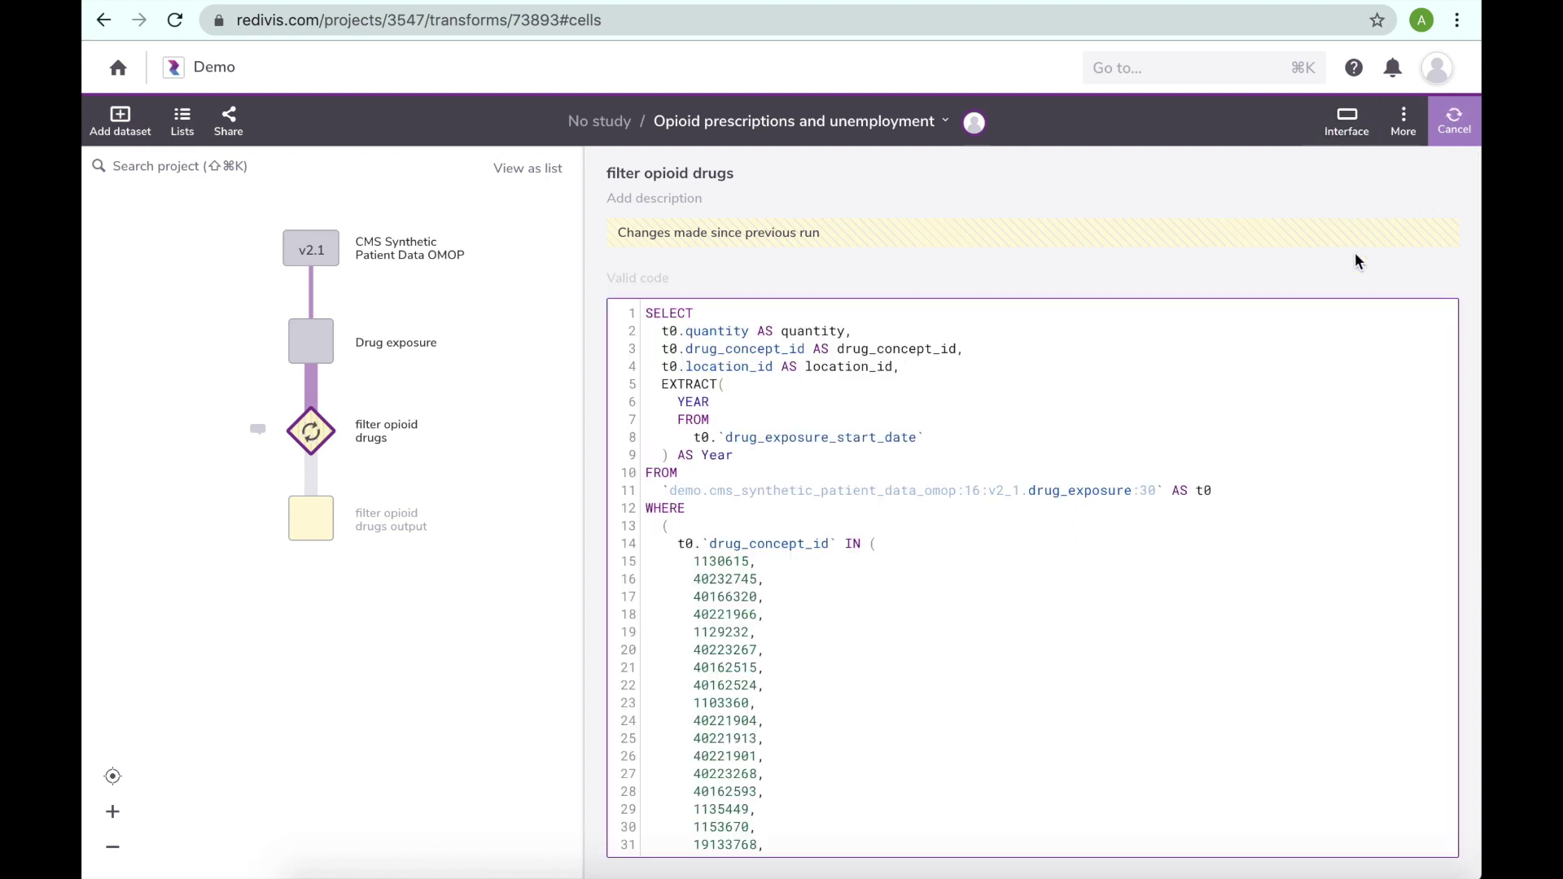
scroll(1384, 409, down, 3)
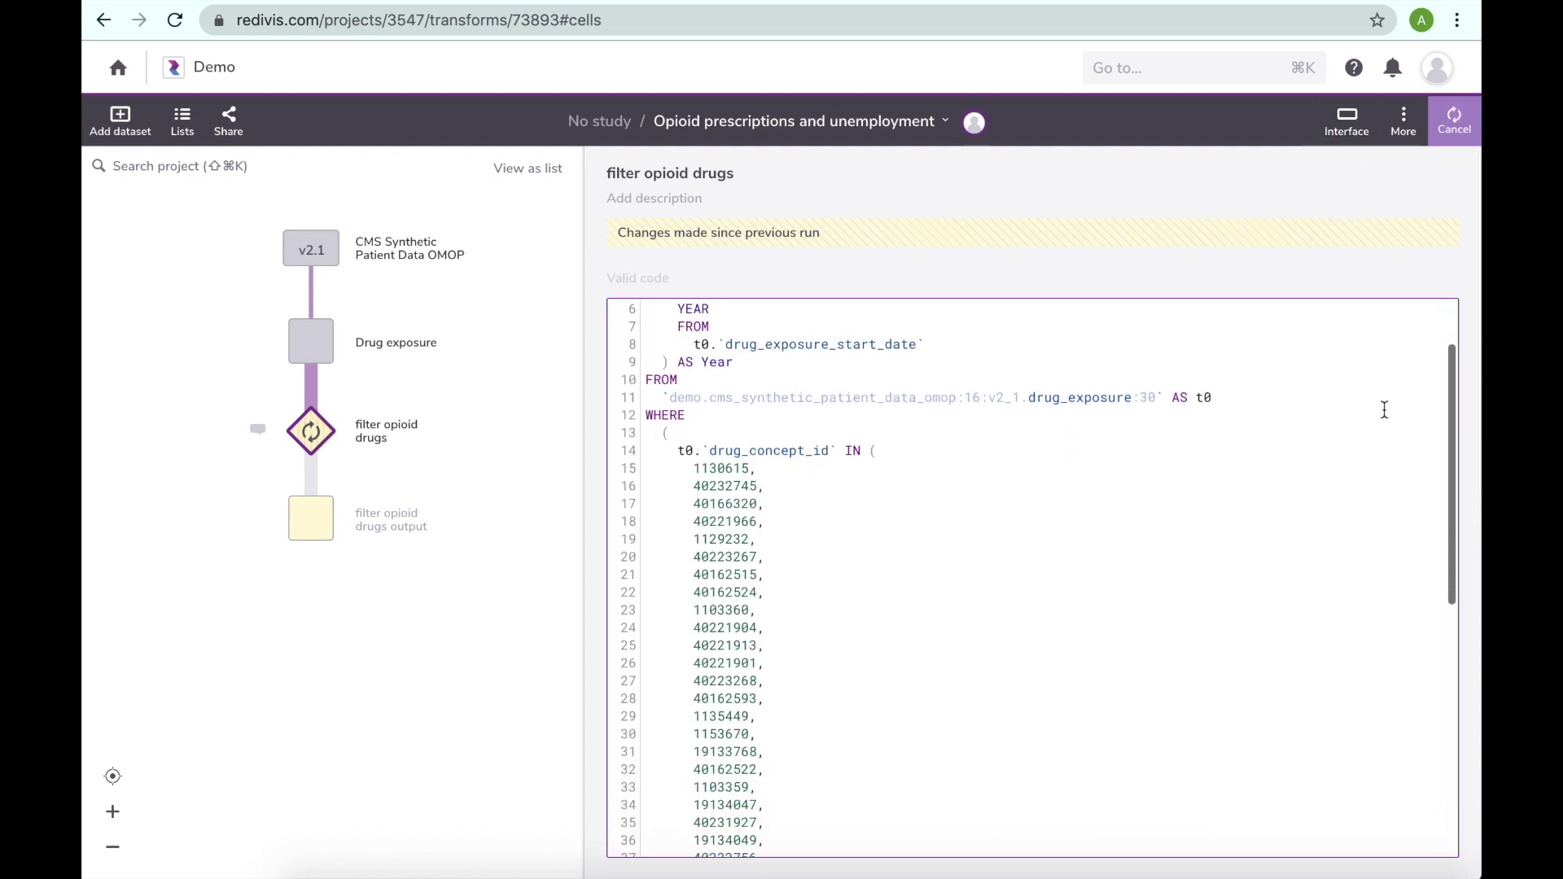
Return the filter opioid drugs transform to its interface view and examine the rows of its output table
scroll(1384, 410, up, 3)
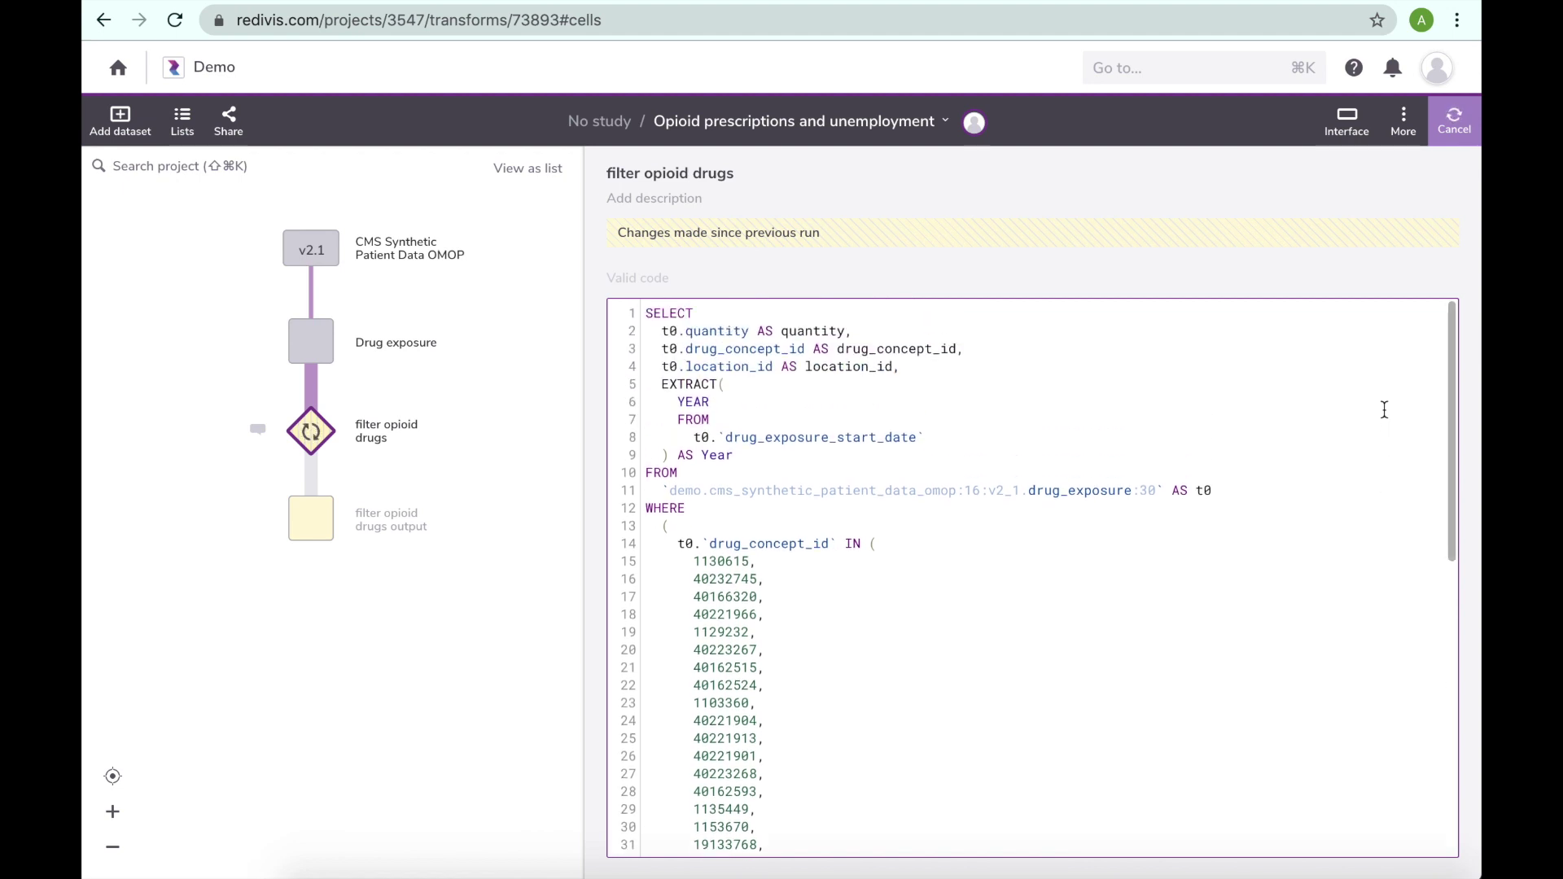
click(1345, 133)
click(312, 525)
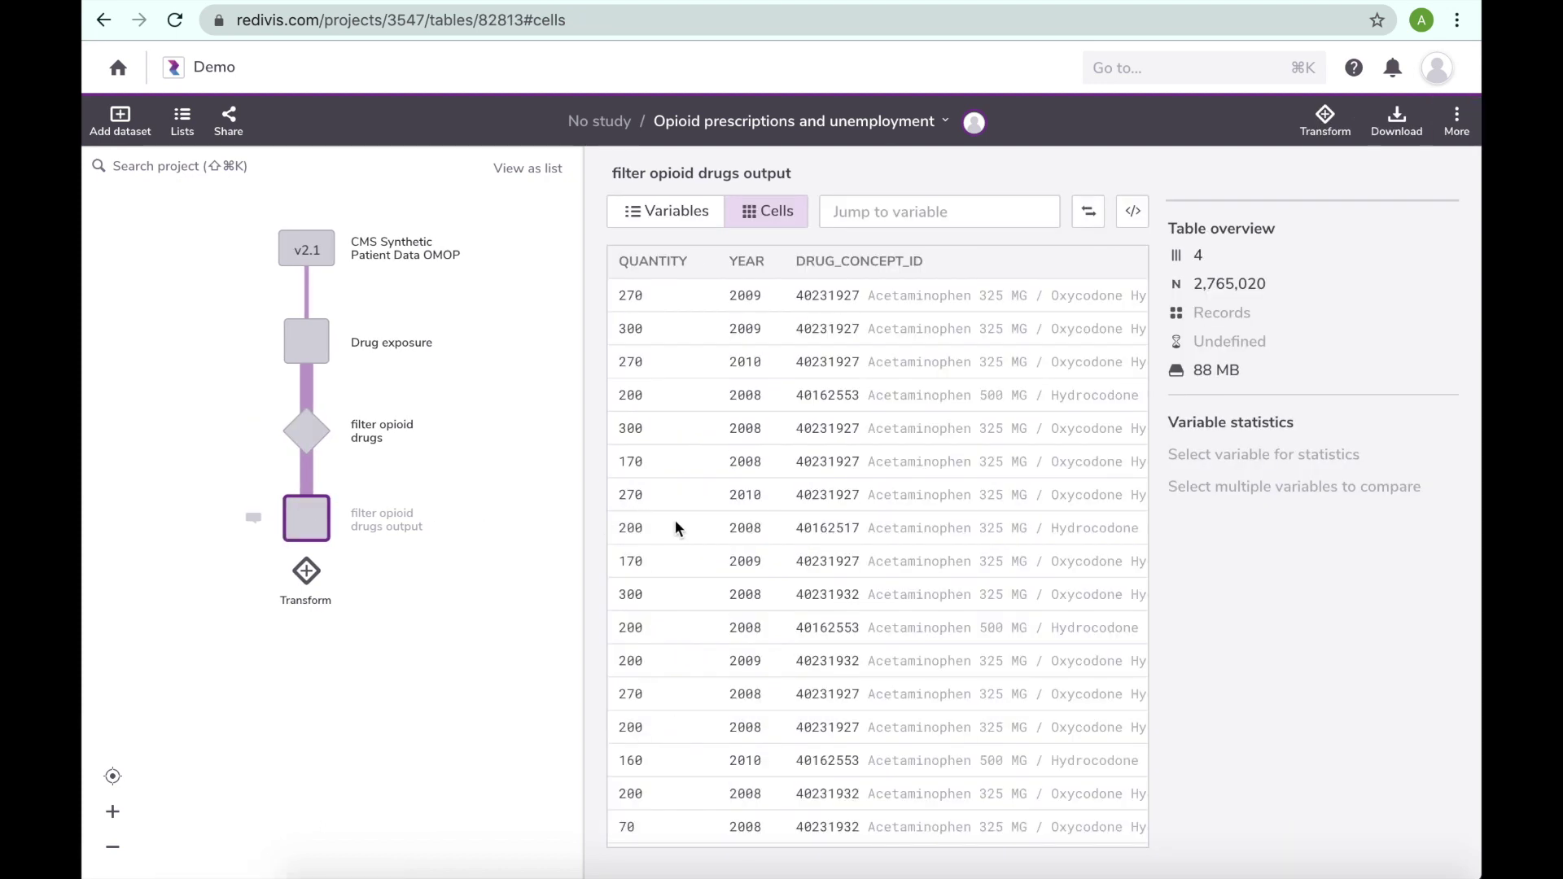
scroll(676, 521, down, 3)
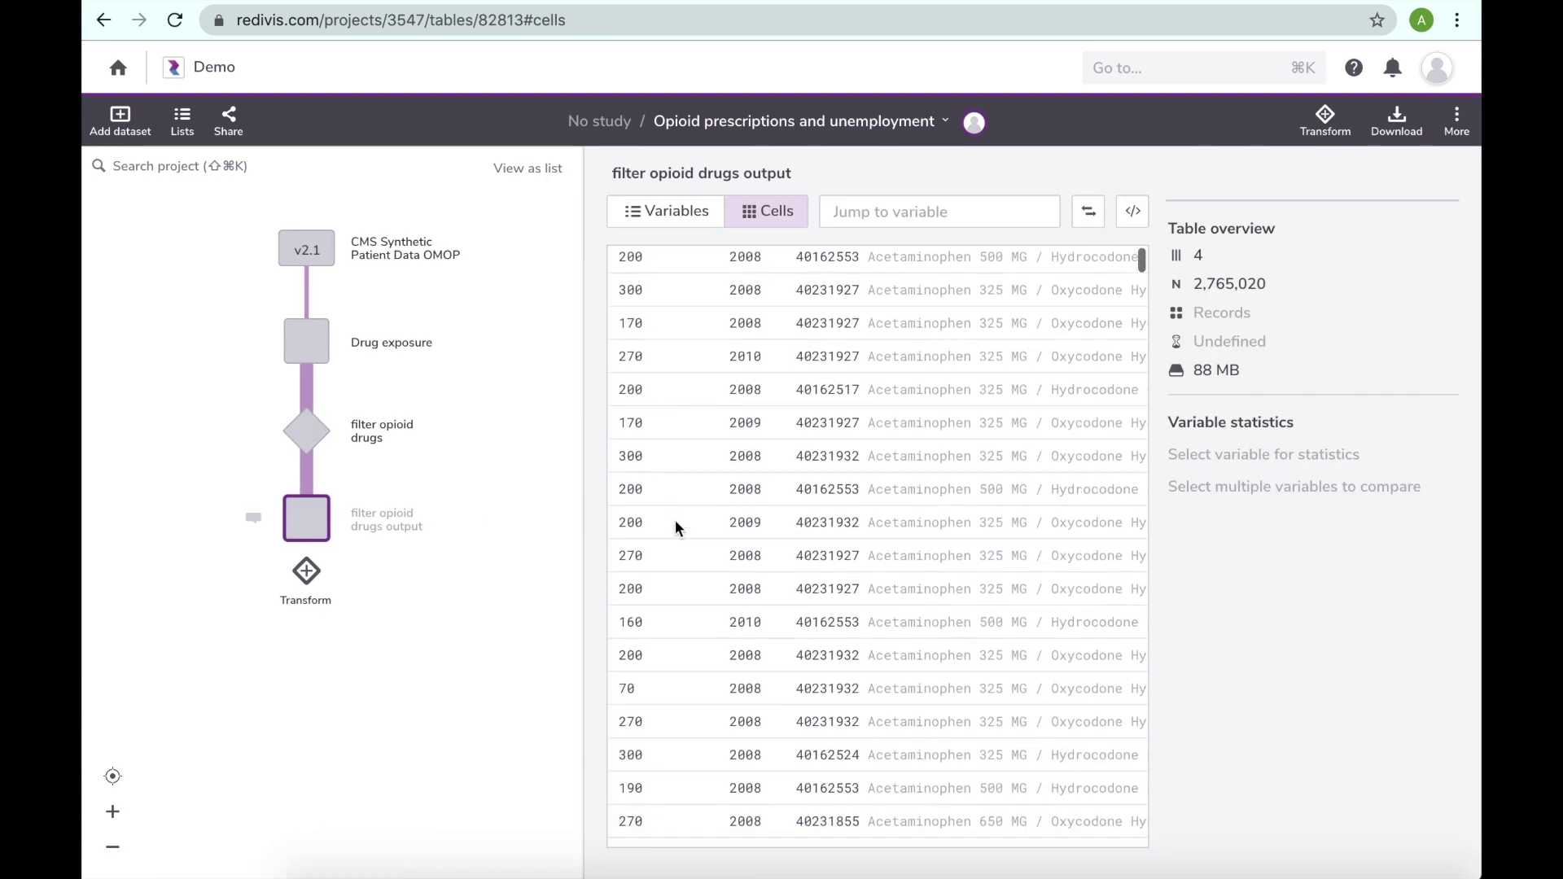
scroll(676, 523, down, 1)
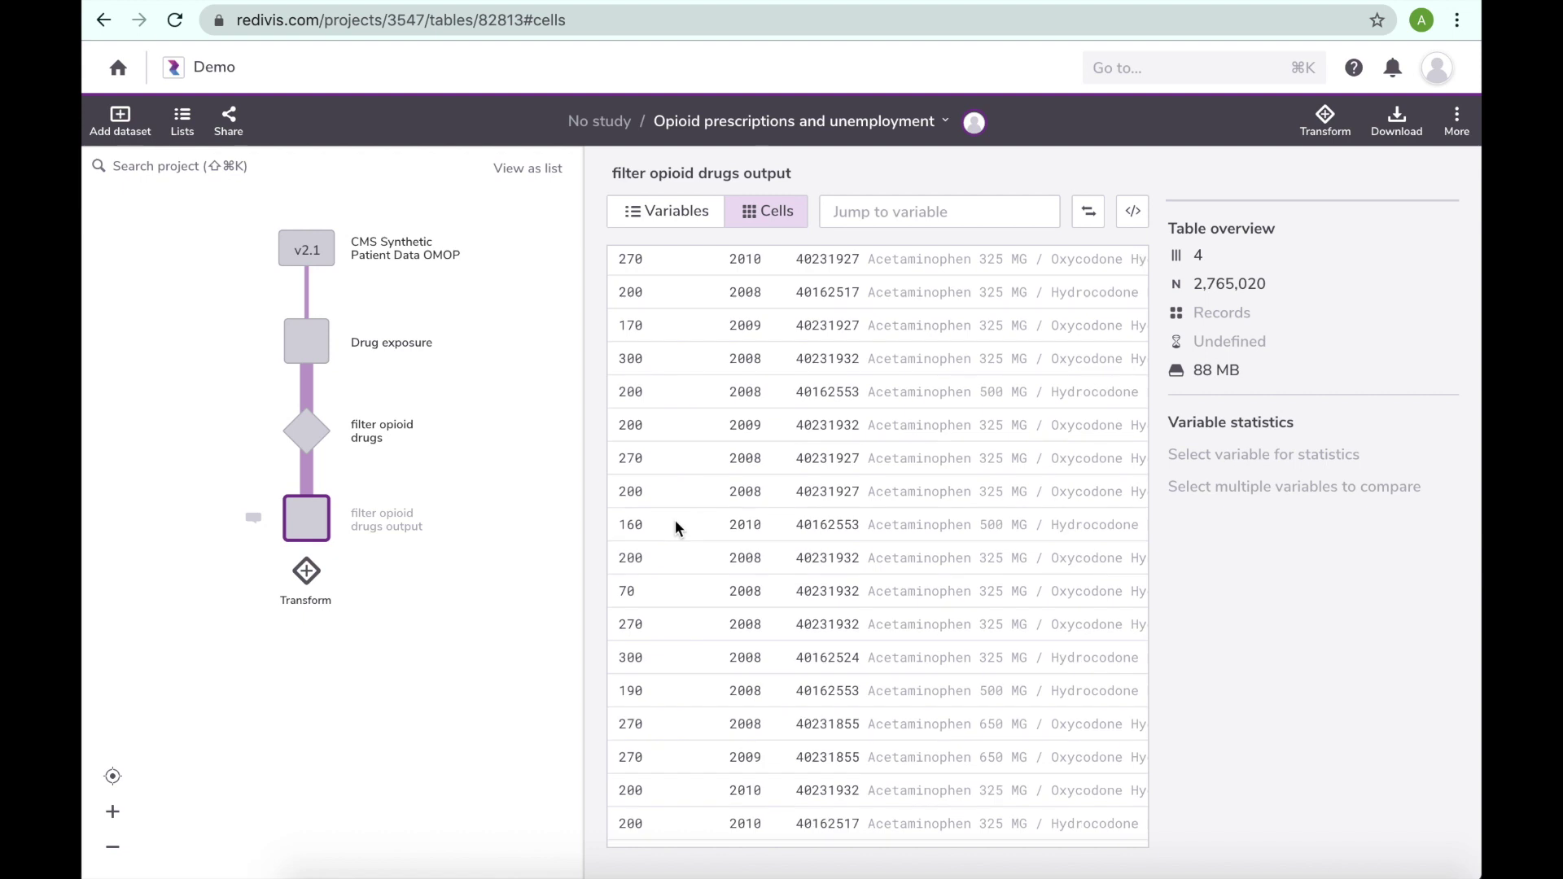
Create a transform on the filter opioid drugs output and inner join the Location table on matching location_id variables
click(307, 577)
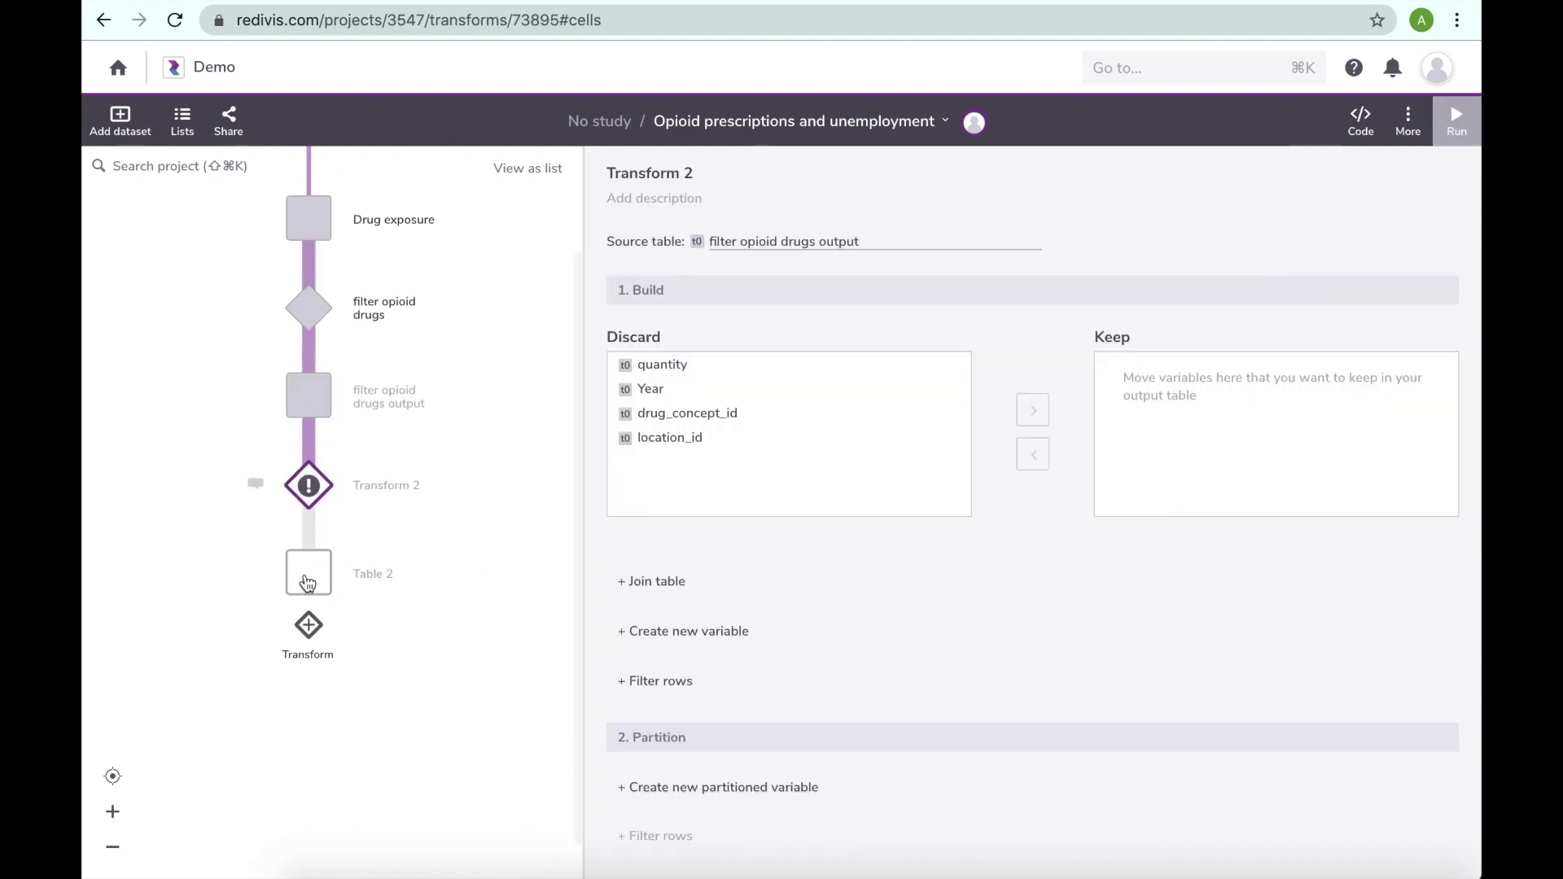
click(649, 583)
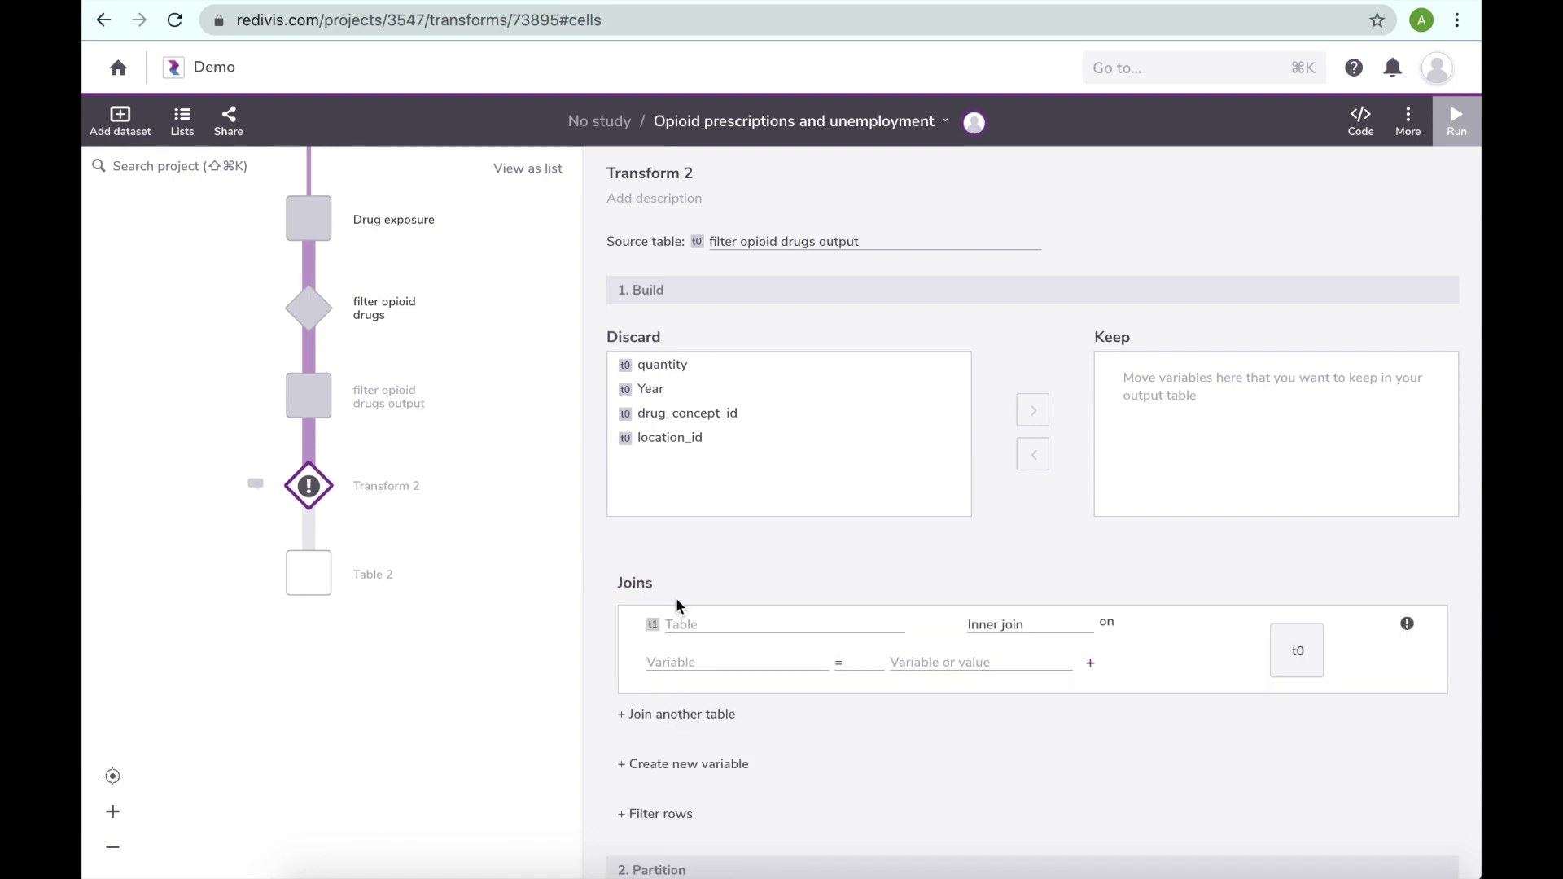
text(Loc)
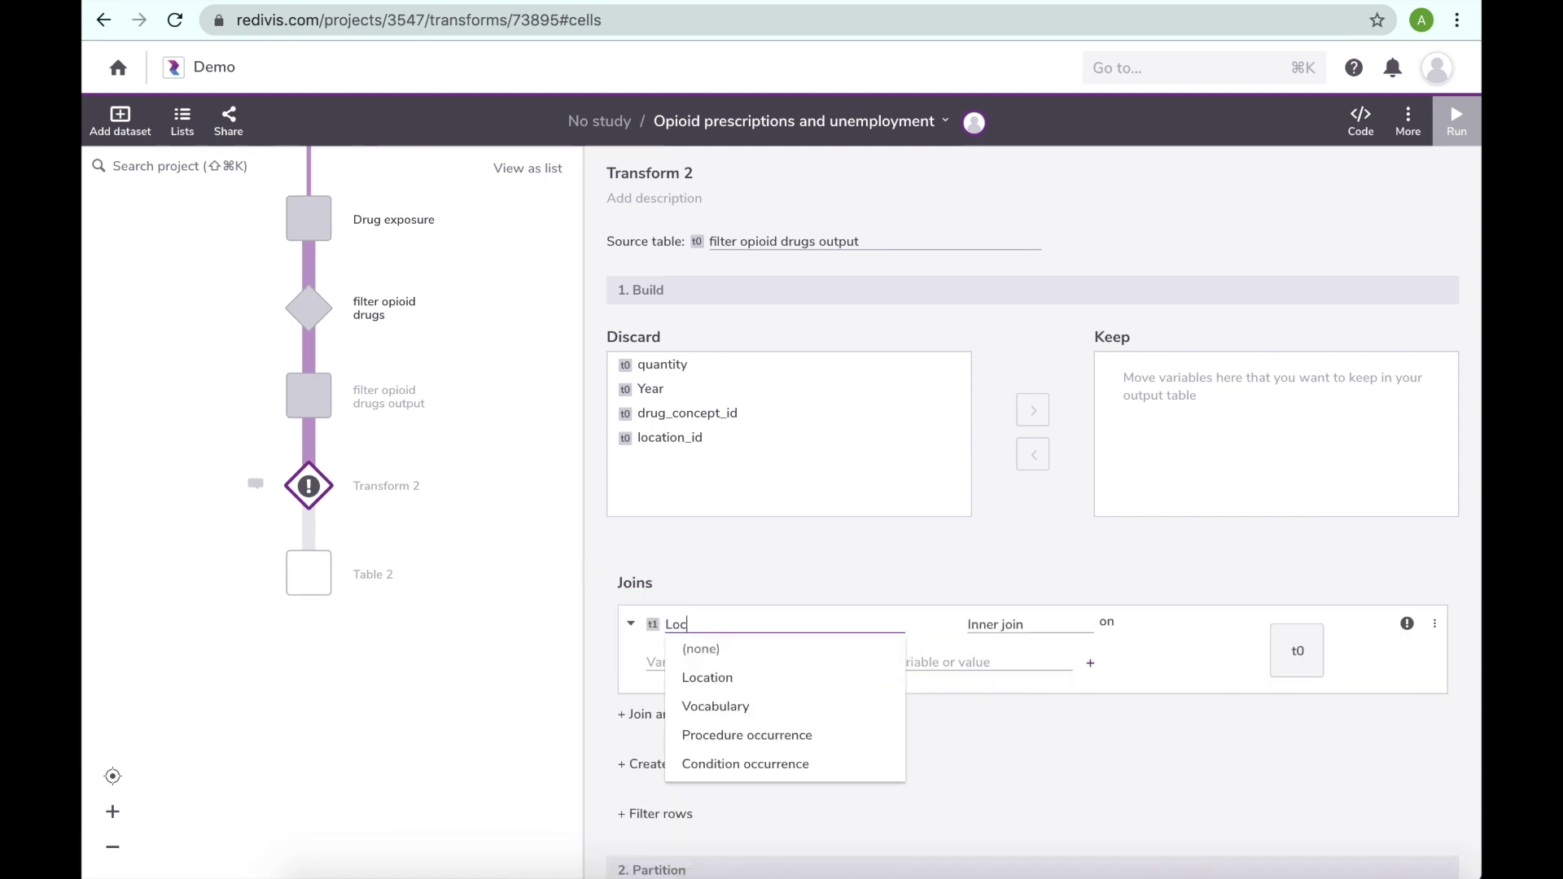
click(706, 679)
click(682, 661)
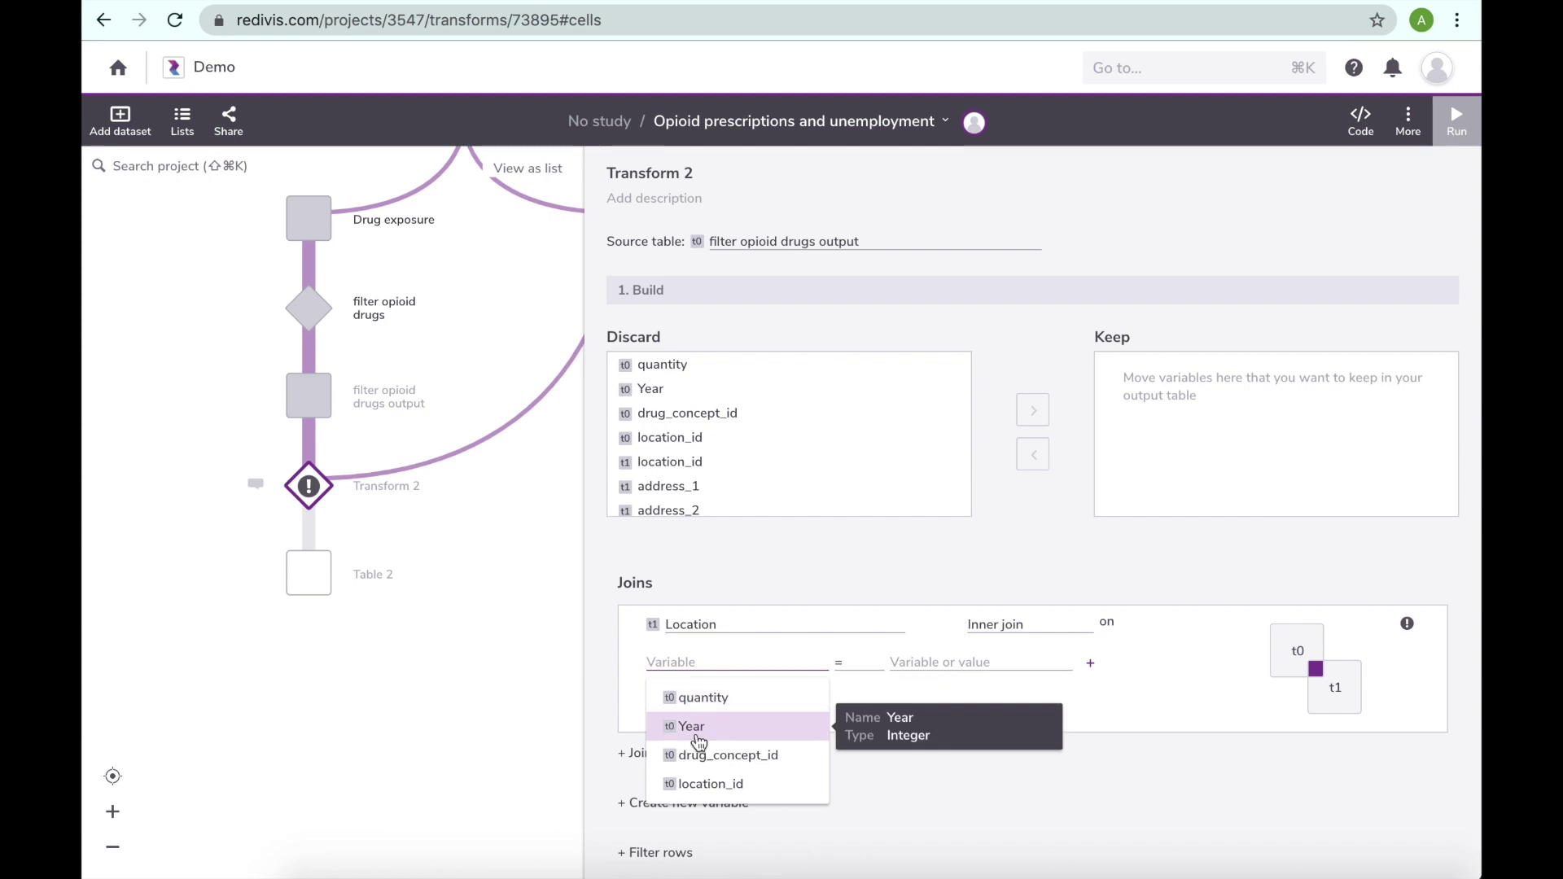
click(711, 783)
click(916, 659)
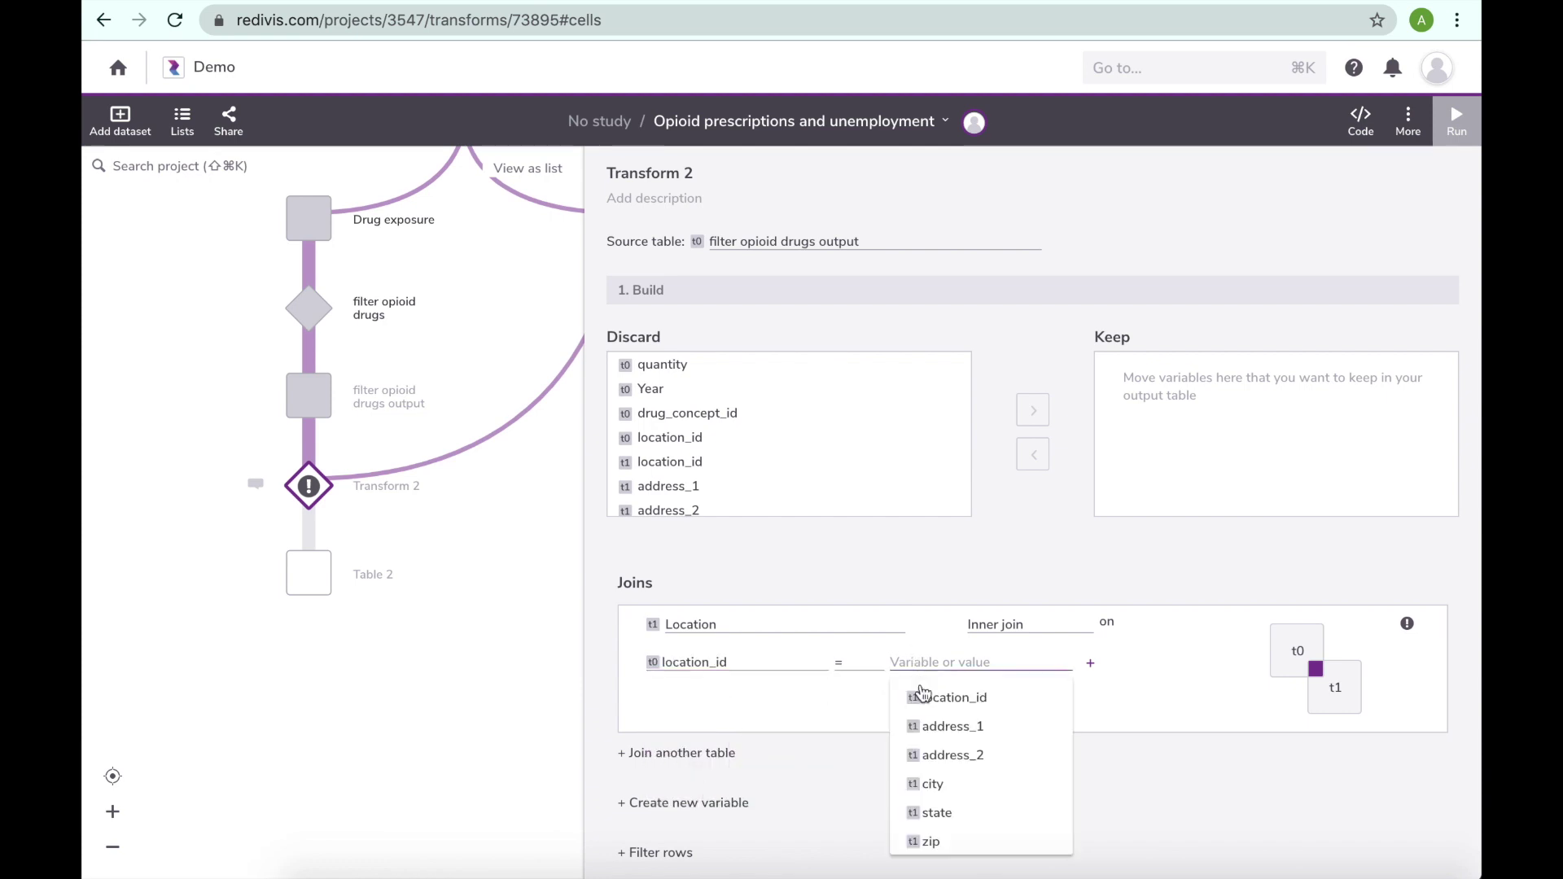
click(929, 697)
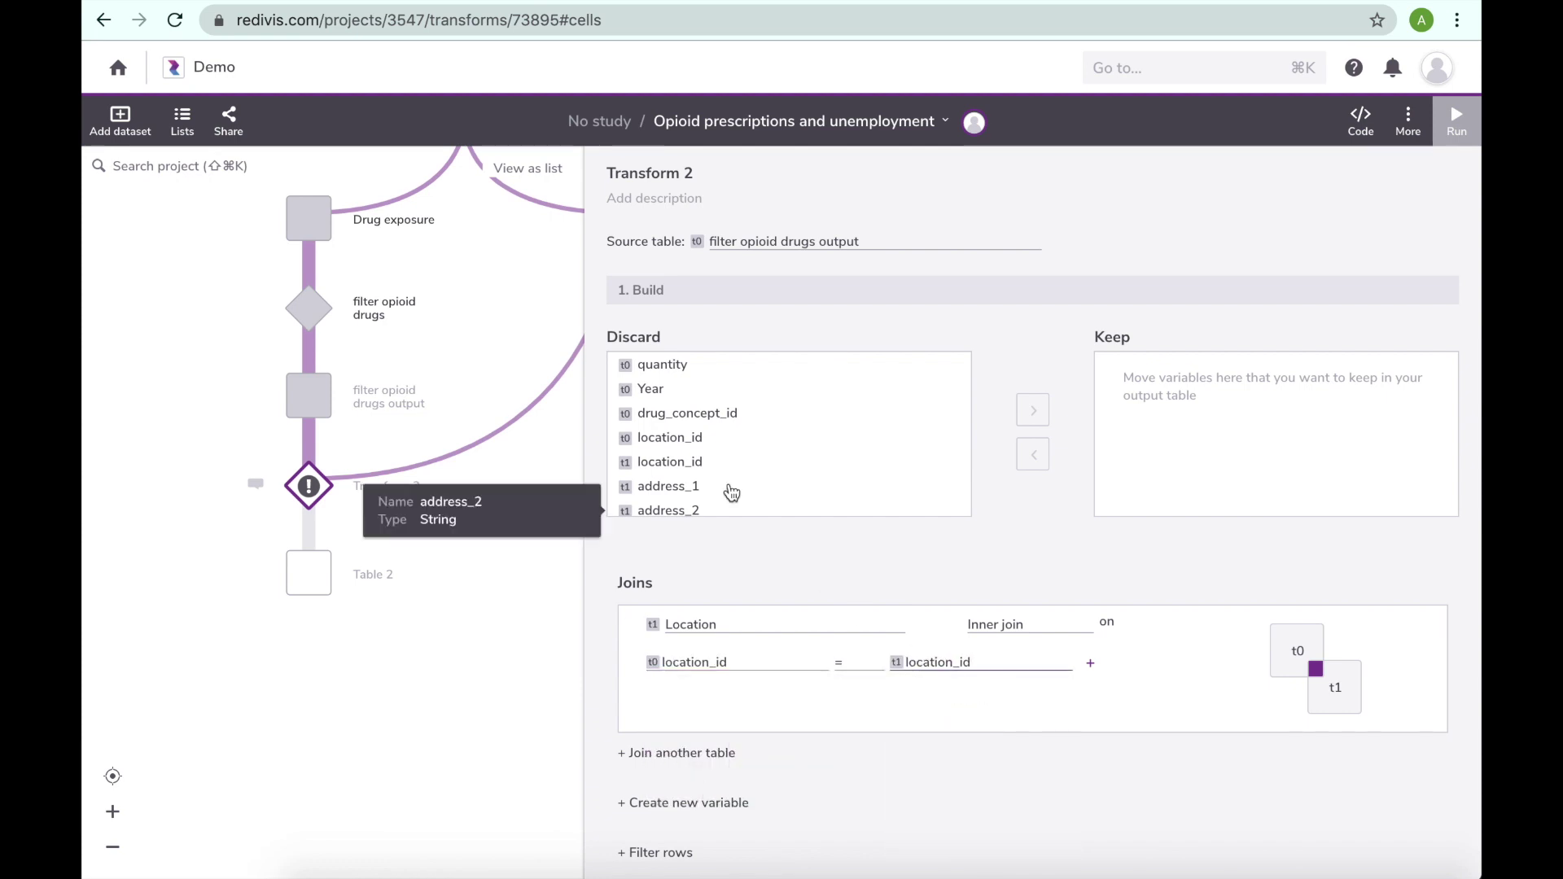
Keep the quantity, Year and county variables in the new transform's output
click(650, 389)
shift+click(656, 367)
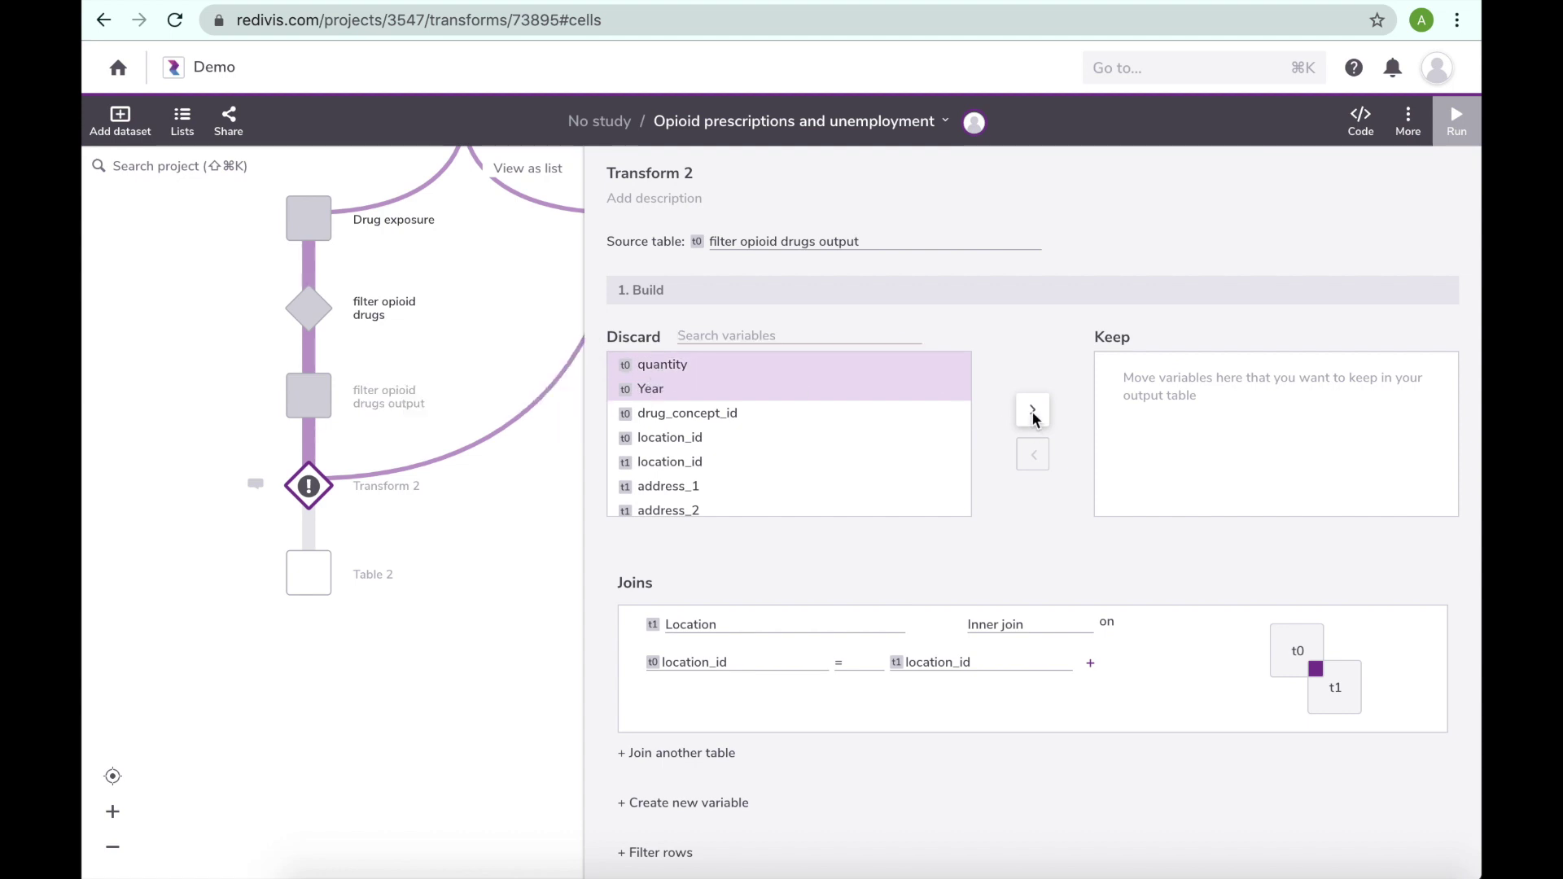
click(1032, 409)
scroll(815, 423, down, 3)
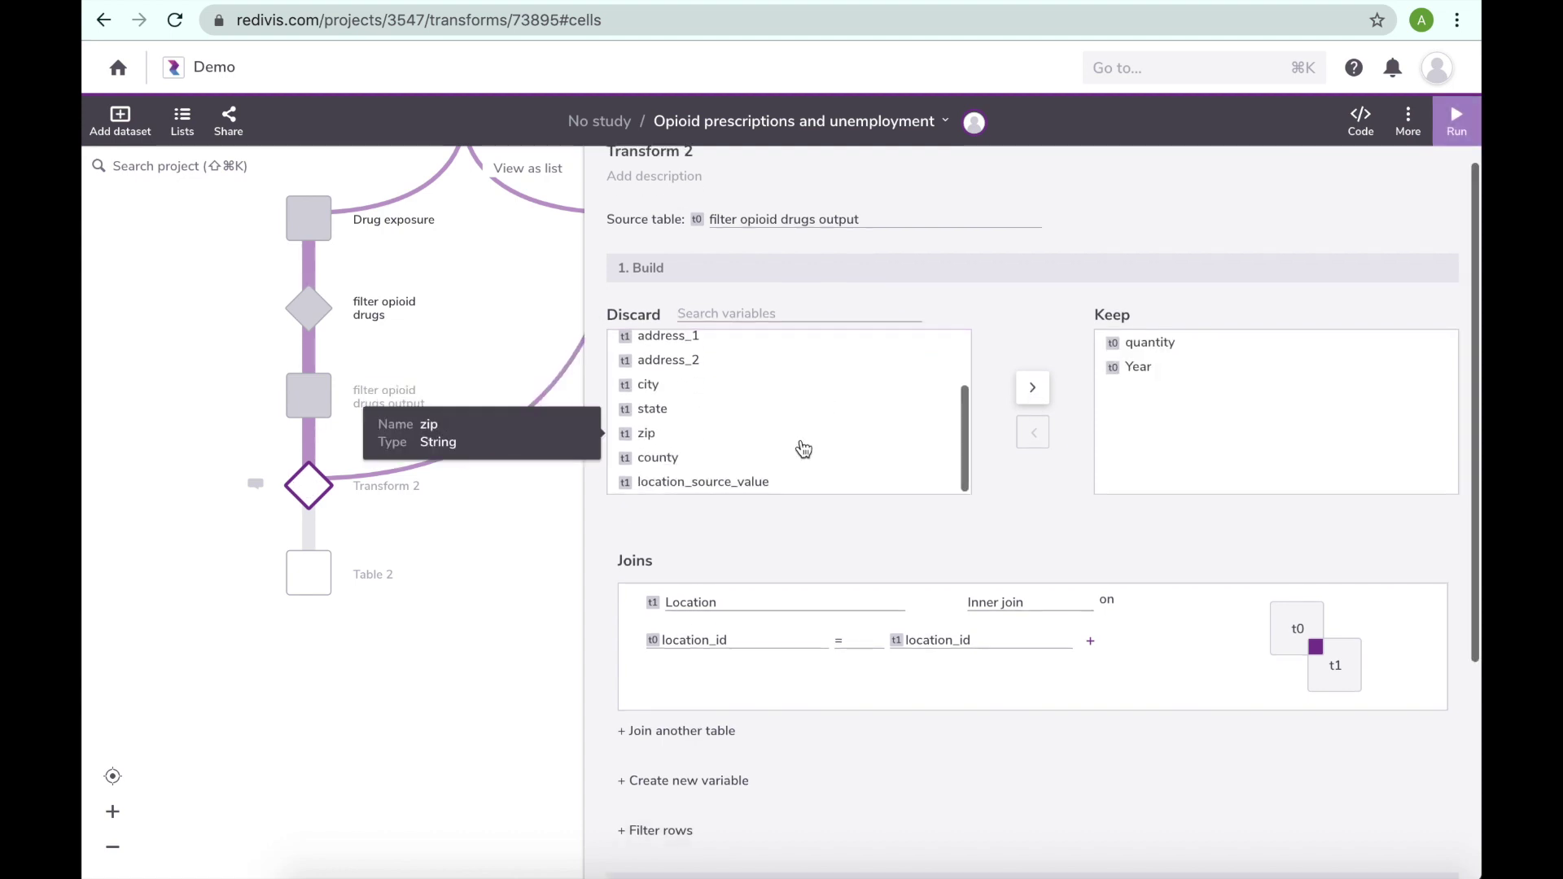
click(1033, 388)
scroll(1029, 545, up, 1)
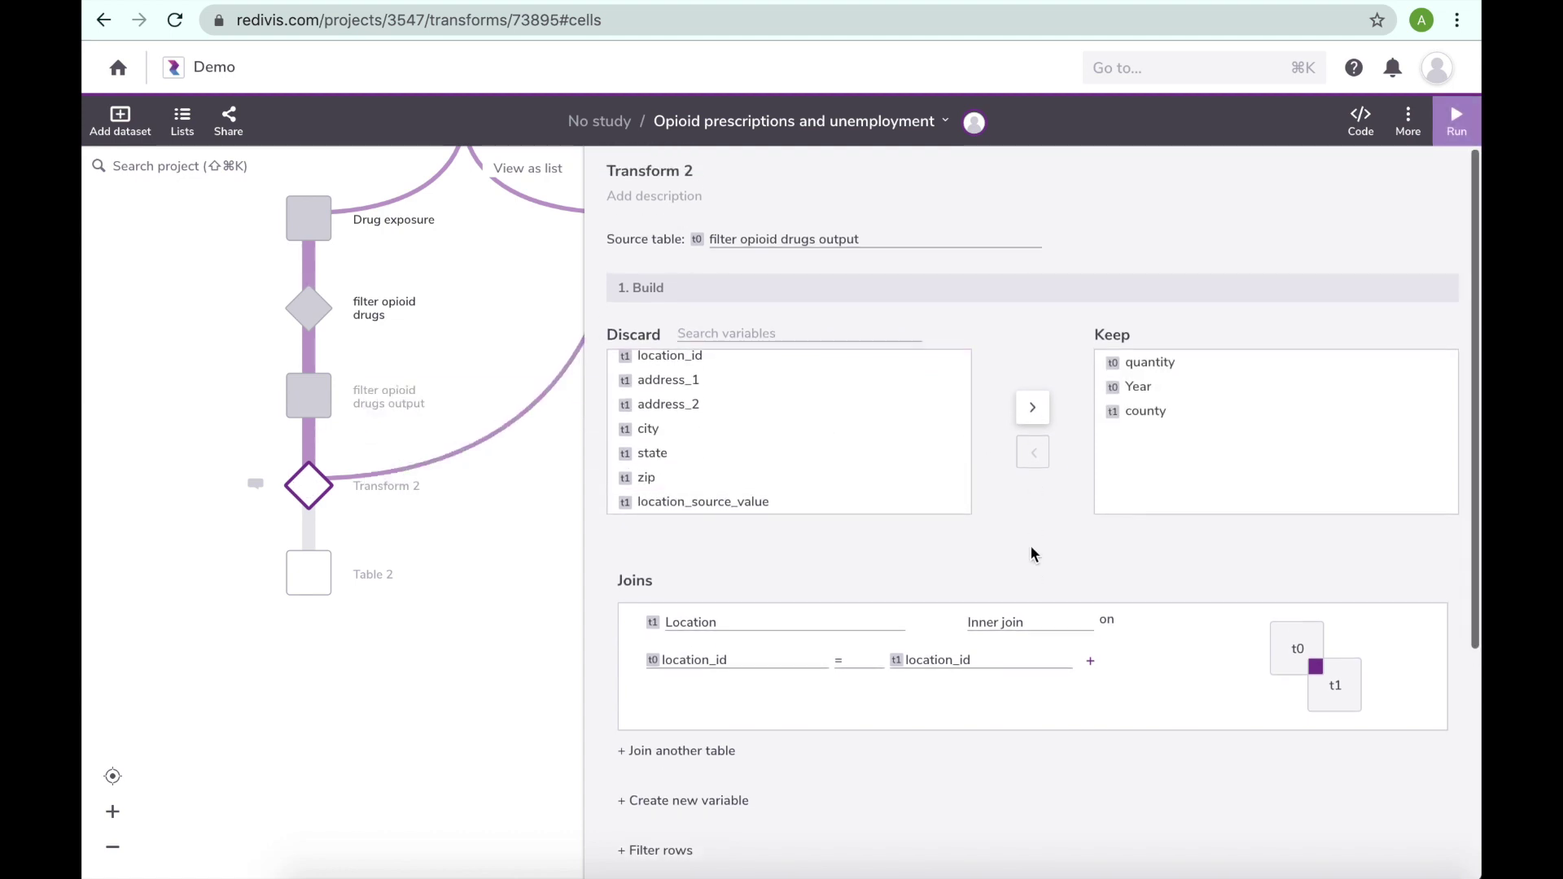
Run the transform and rename it "merge location information"
click(1456, 121)
click(664, 176)
text(merge location information)
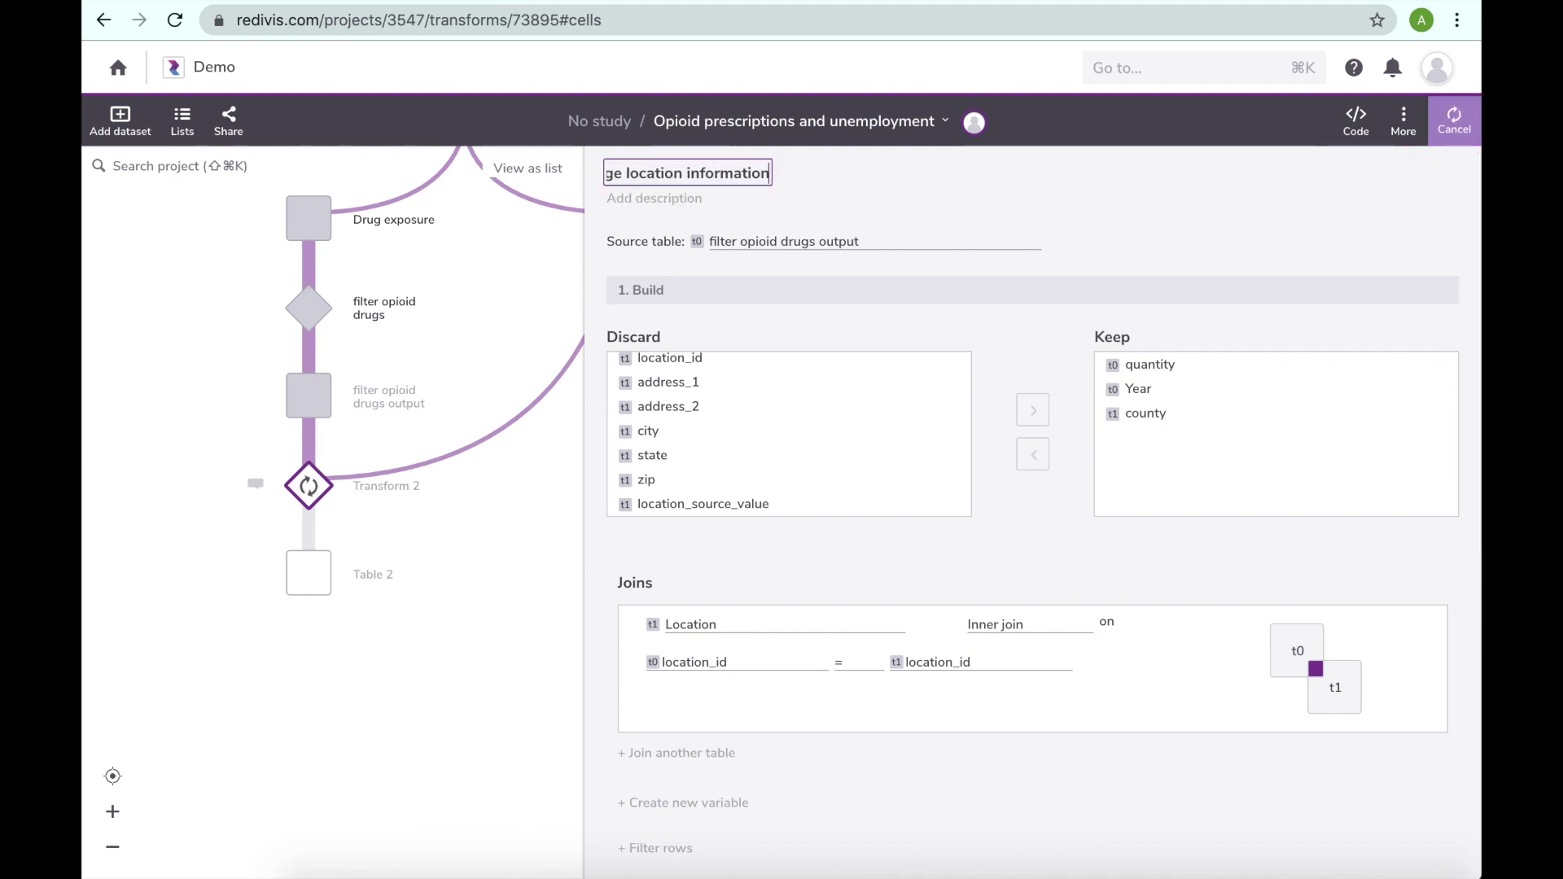
key(Return)
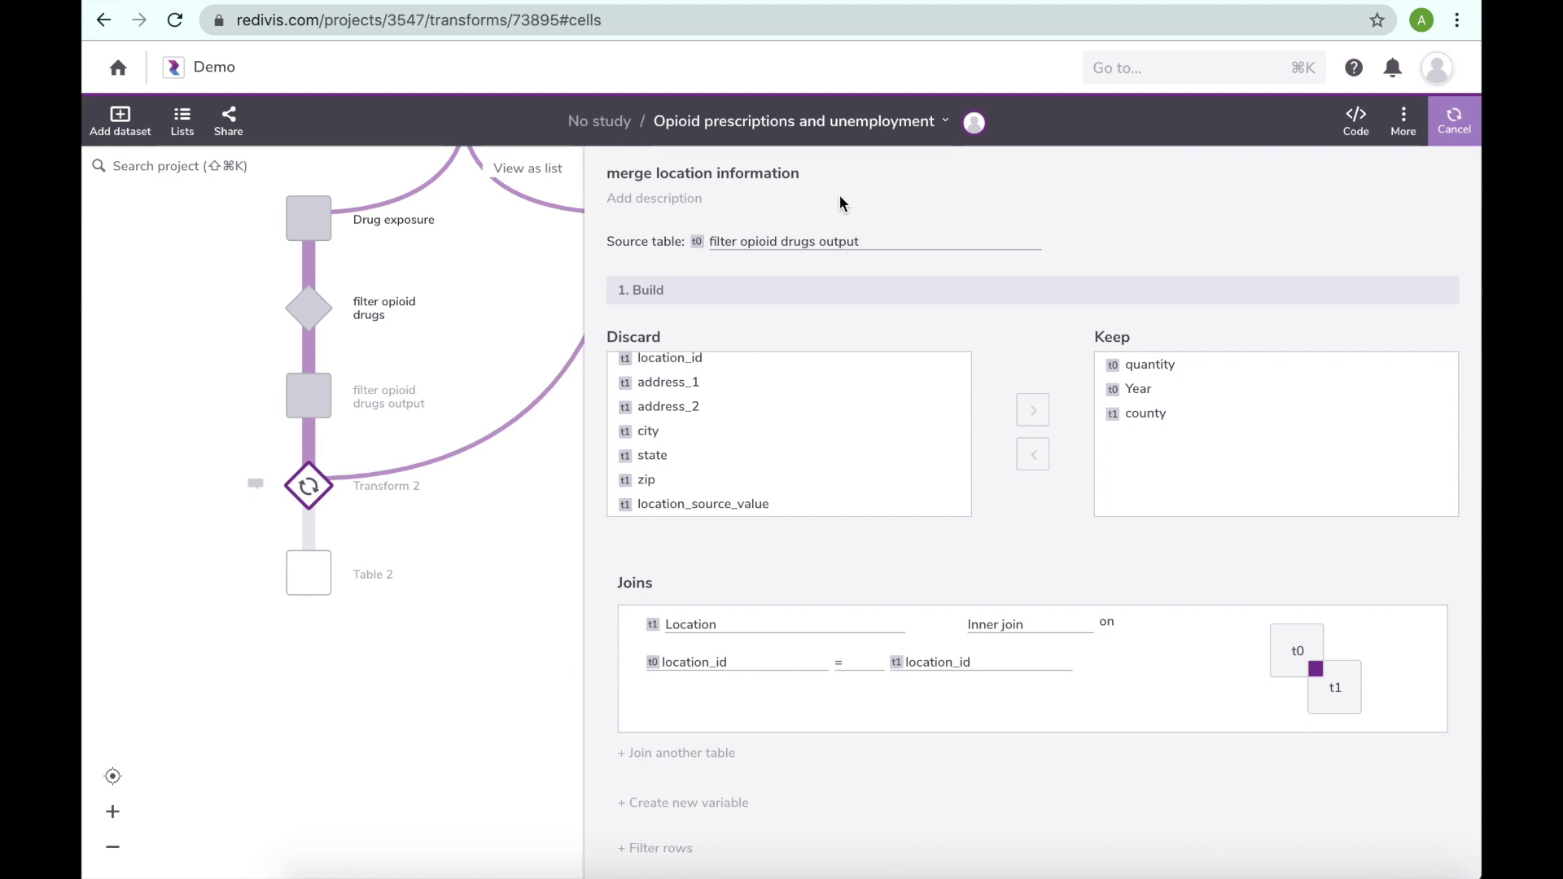
Open the merge location information output table to examine its rows
click(111, 852)
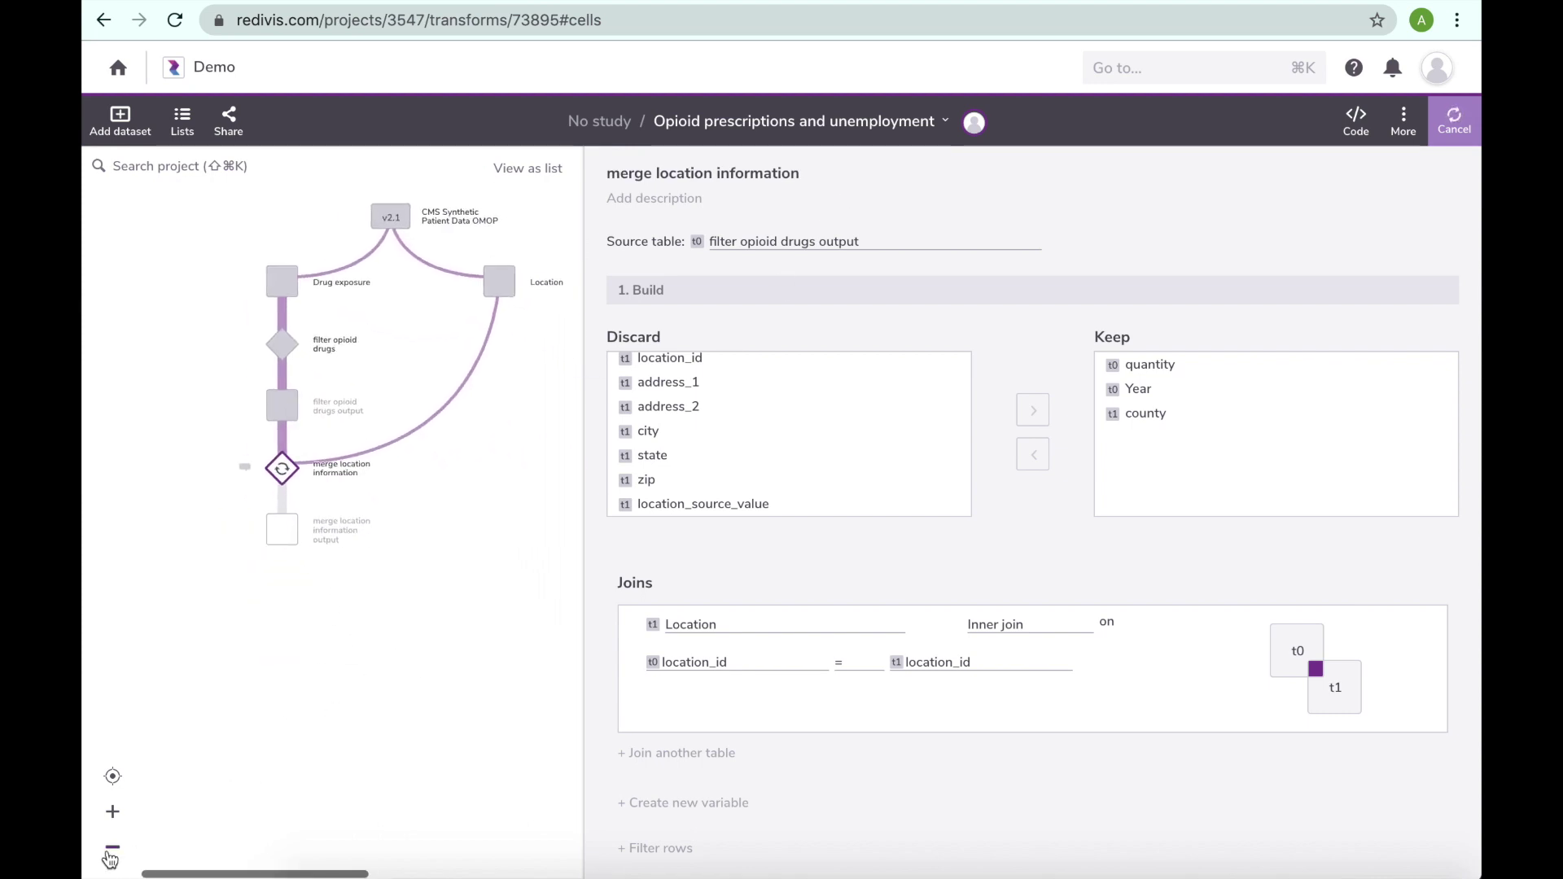
click(112, 812)
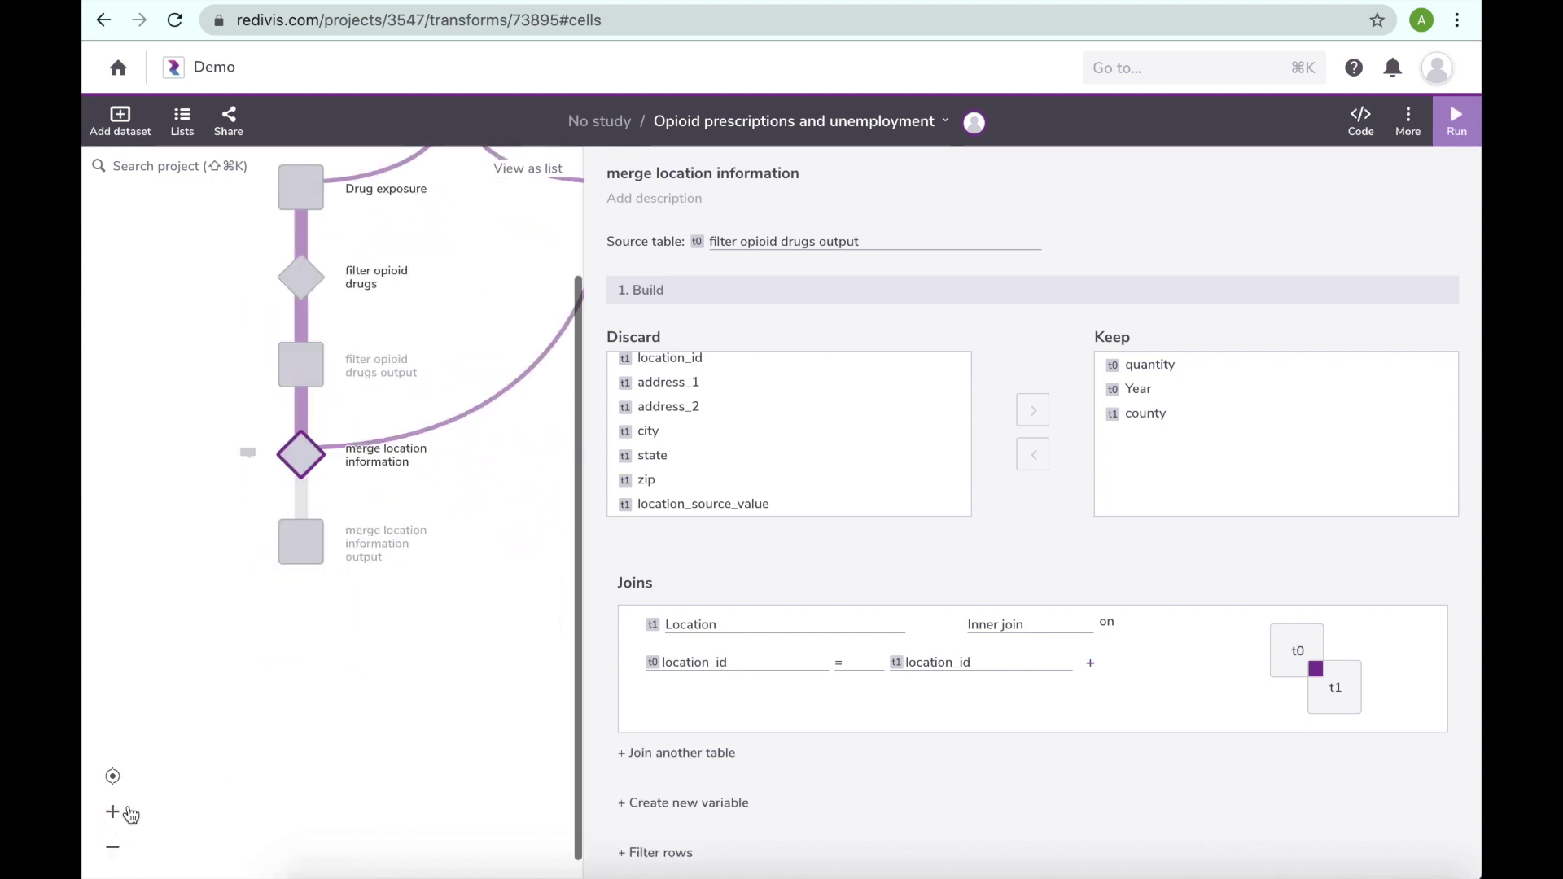
click(306, 554)
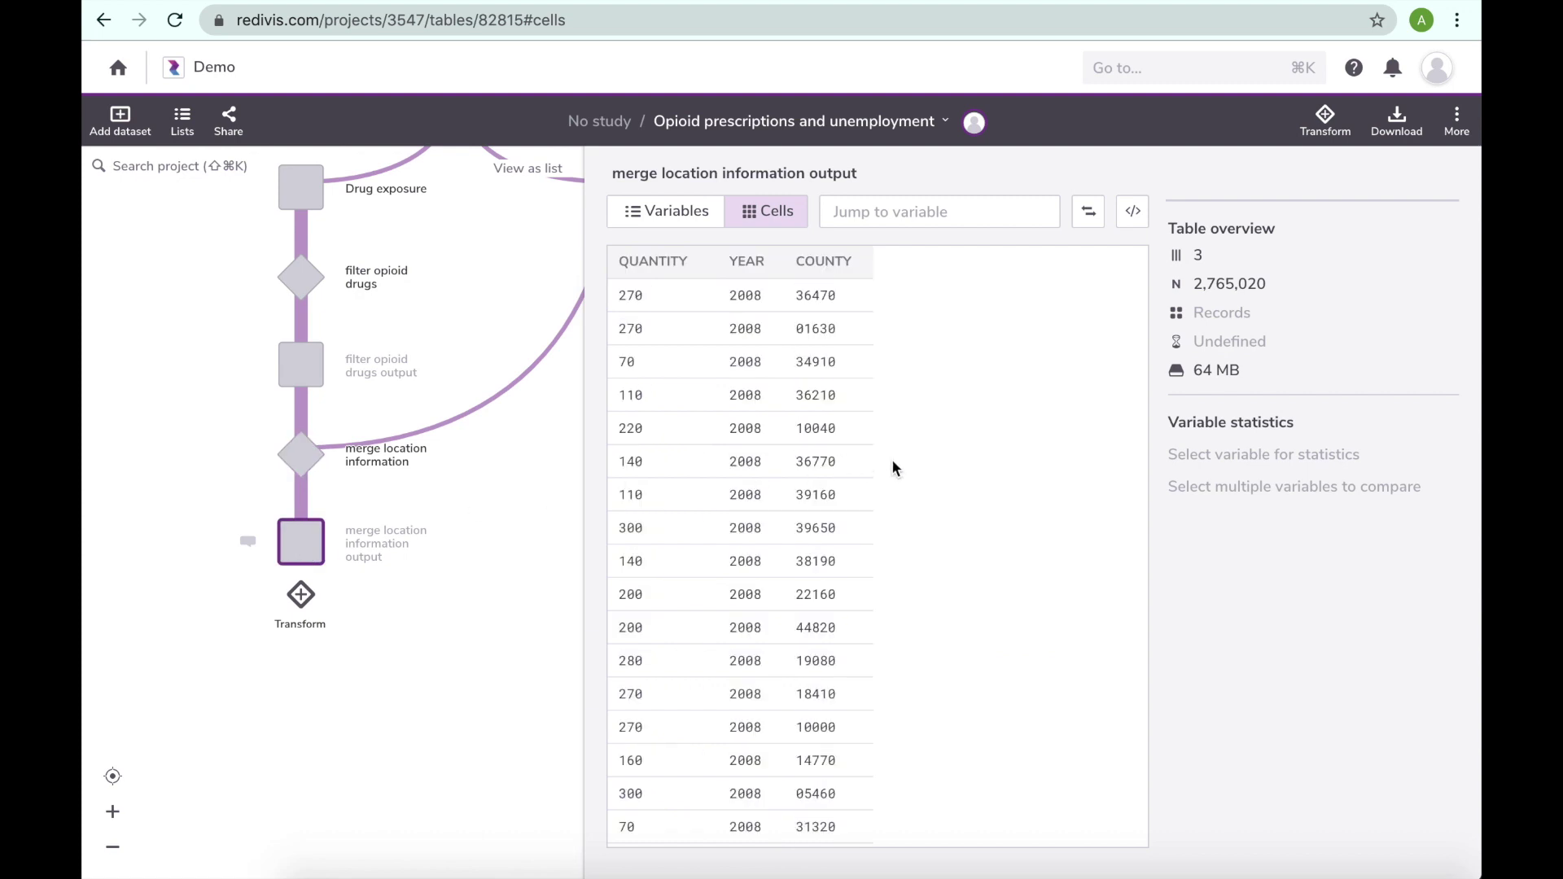
Create a transform on the merge location information output with a new partitioned variable named total_opioids using the Sum method
click(301, 596)
click(642, 787)
scroll(815, 570, down, 3)
double_click(669, 580)
text(total_opioids)
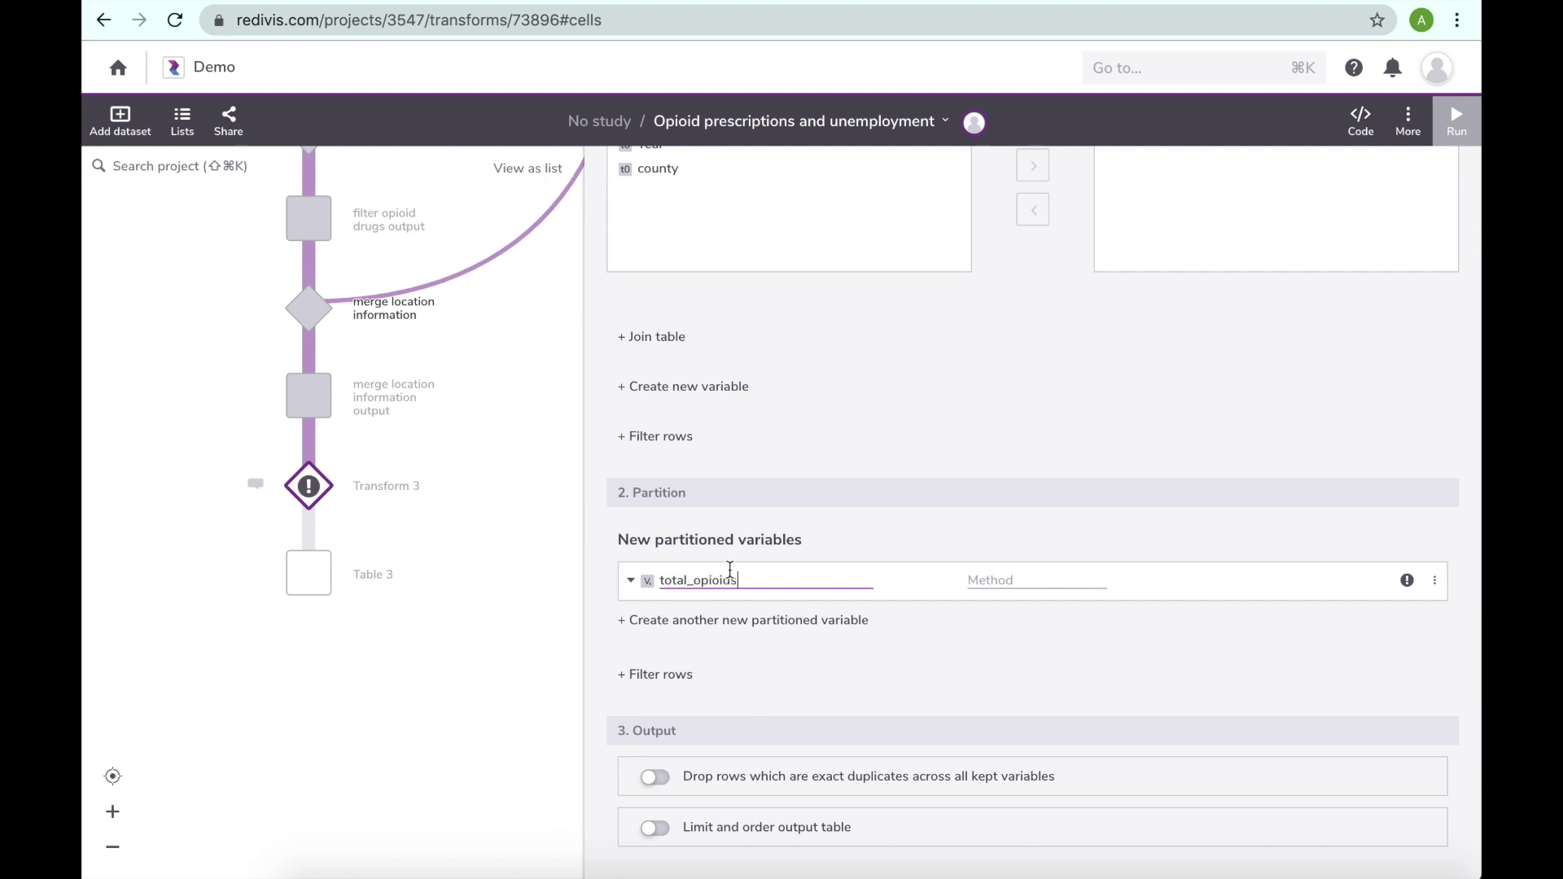
click(982, 578)
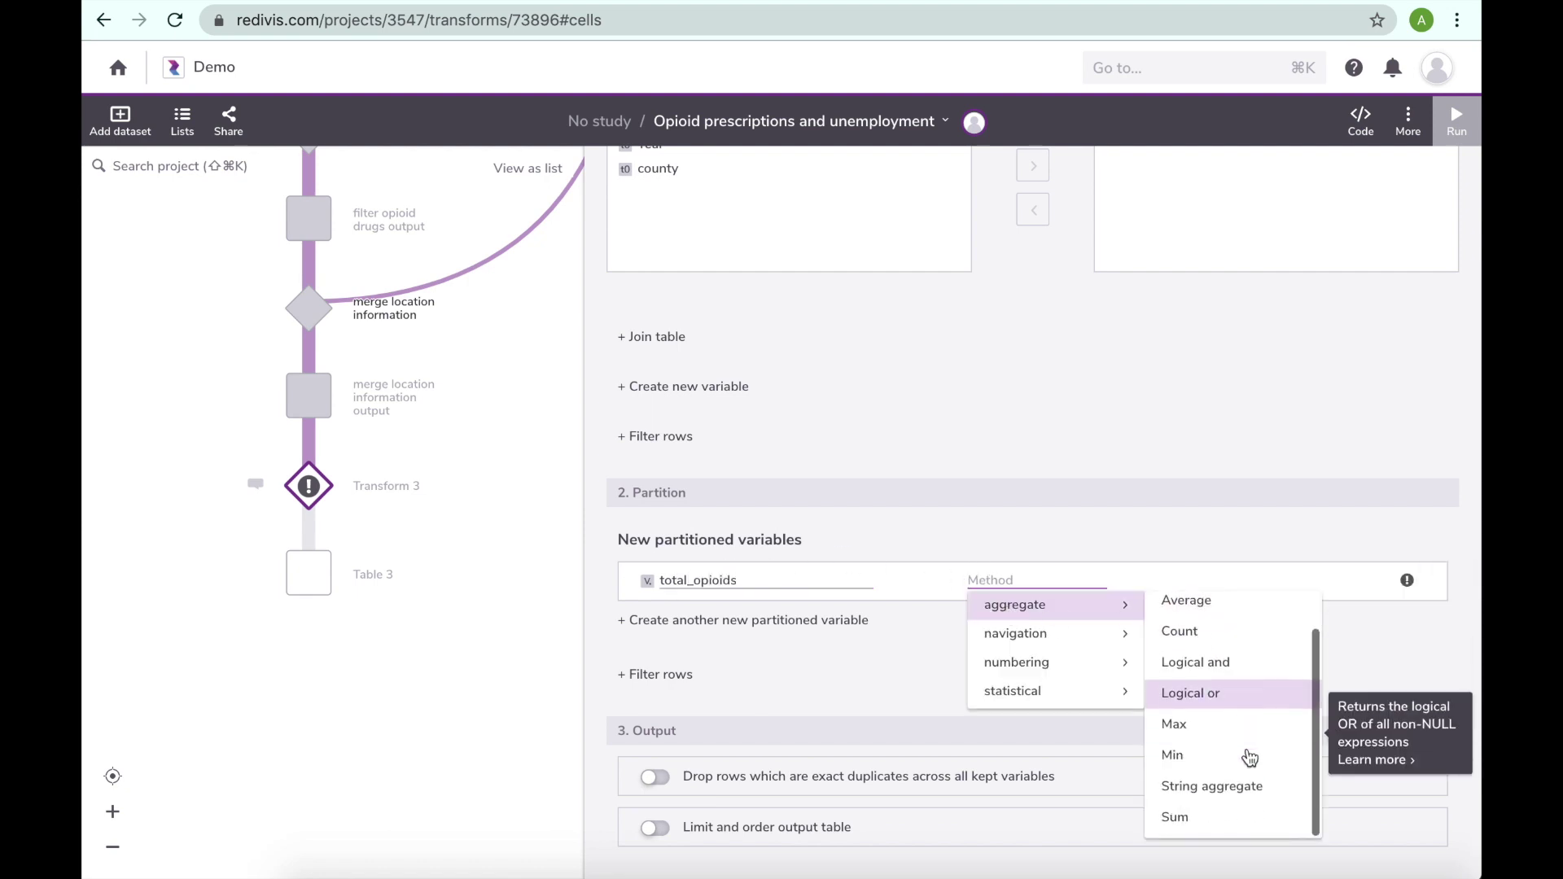
click(1181, 816)
Partition total_opioids on county and Year, and sum the quantity variable within each partition
click(808, 621)
text(c)
click(806, 676)
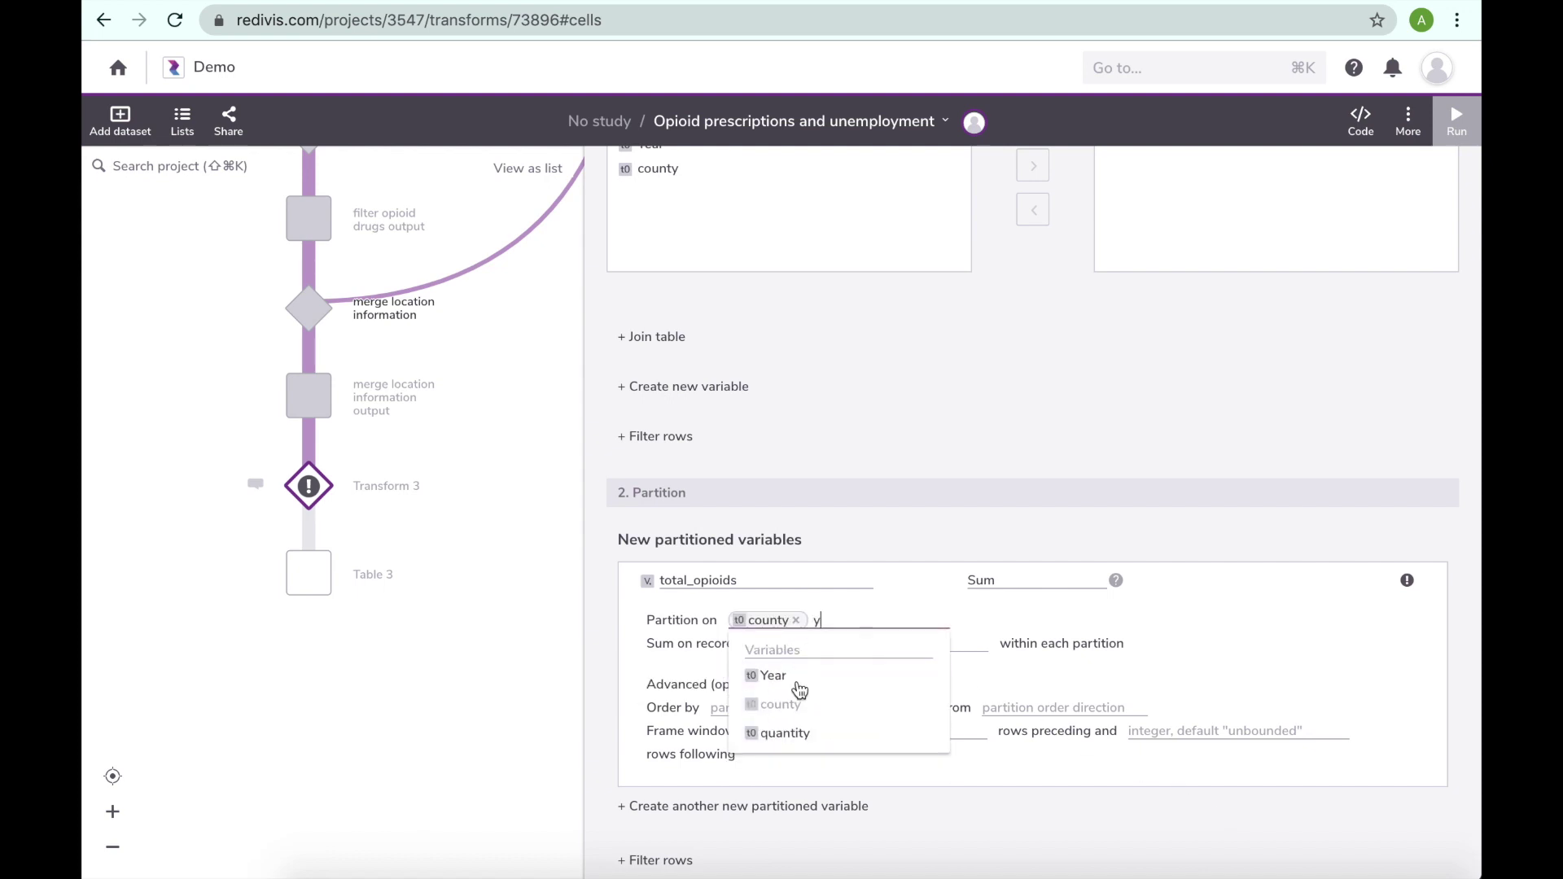
click(799, 678)
click(979, 628)
click(980, 628)
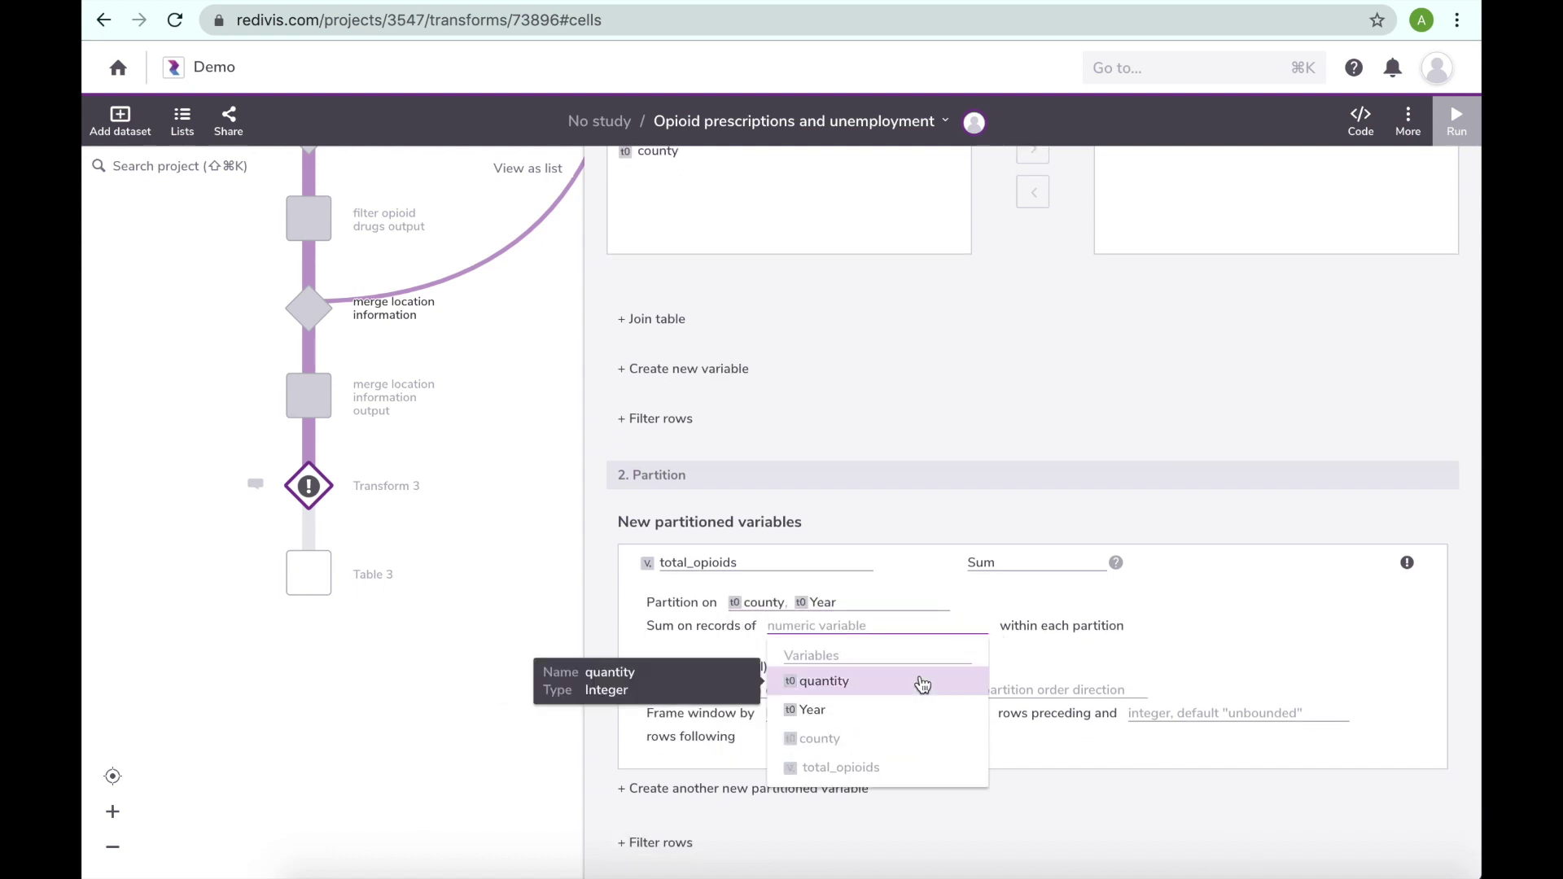
click(924, 681)
Drop rows that are exact duplicates across all kept variables, and add Year and county to the kept variables
scroll(900, 709, down, 2)
click(657, 830)
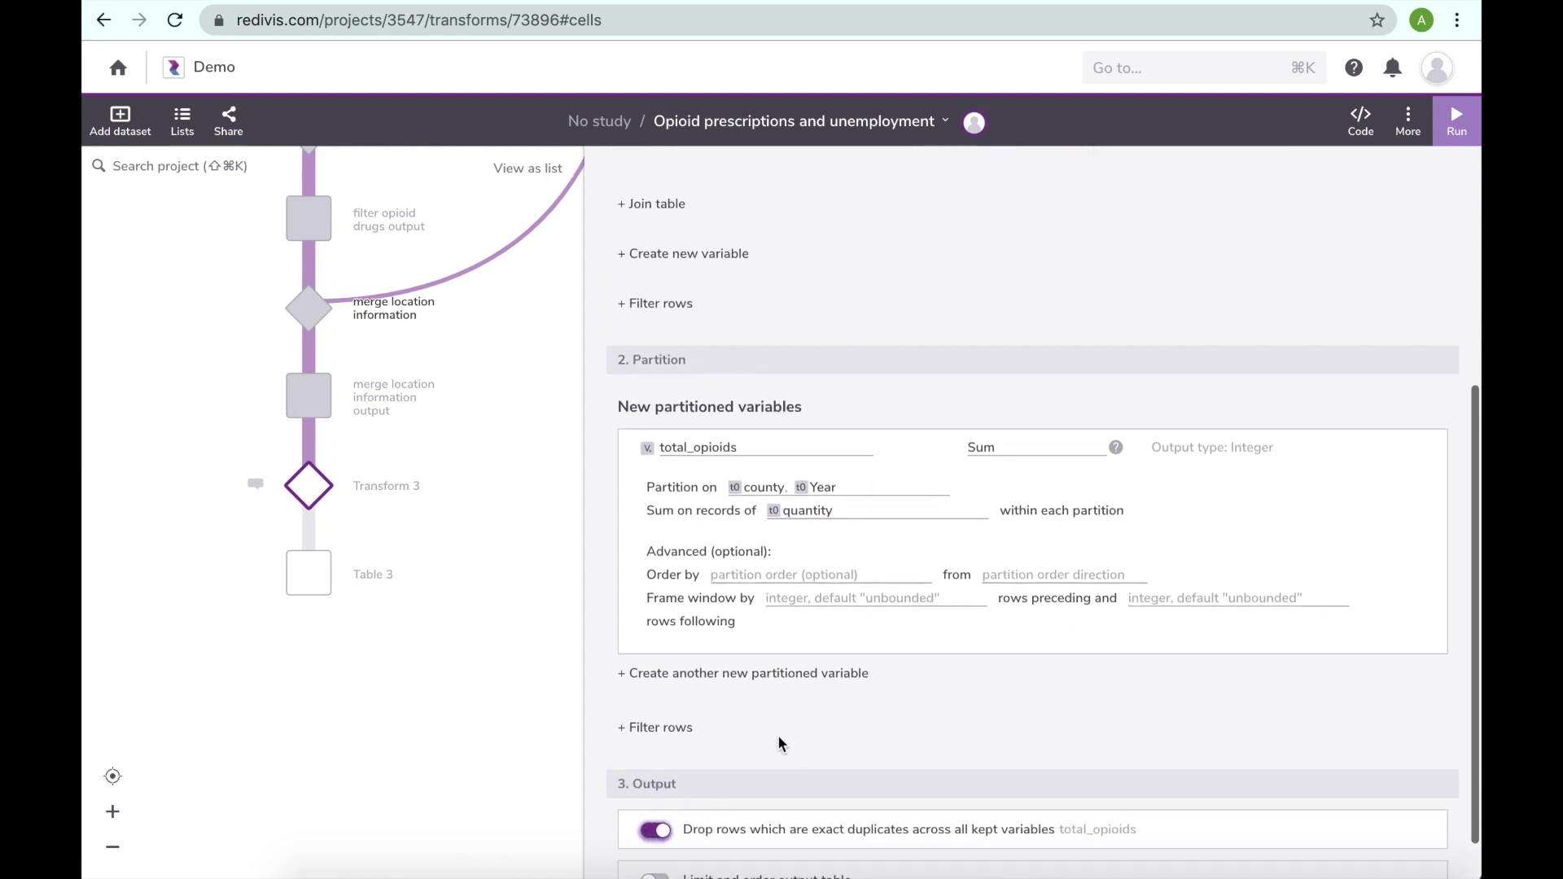
scroll(663, 412, up, 6)
click(661, 393)
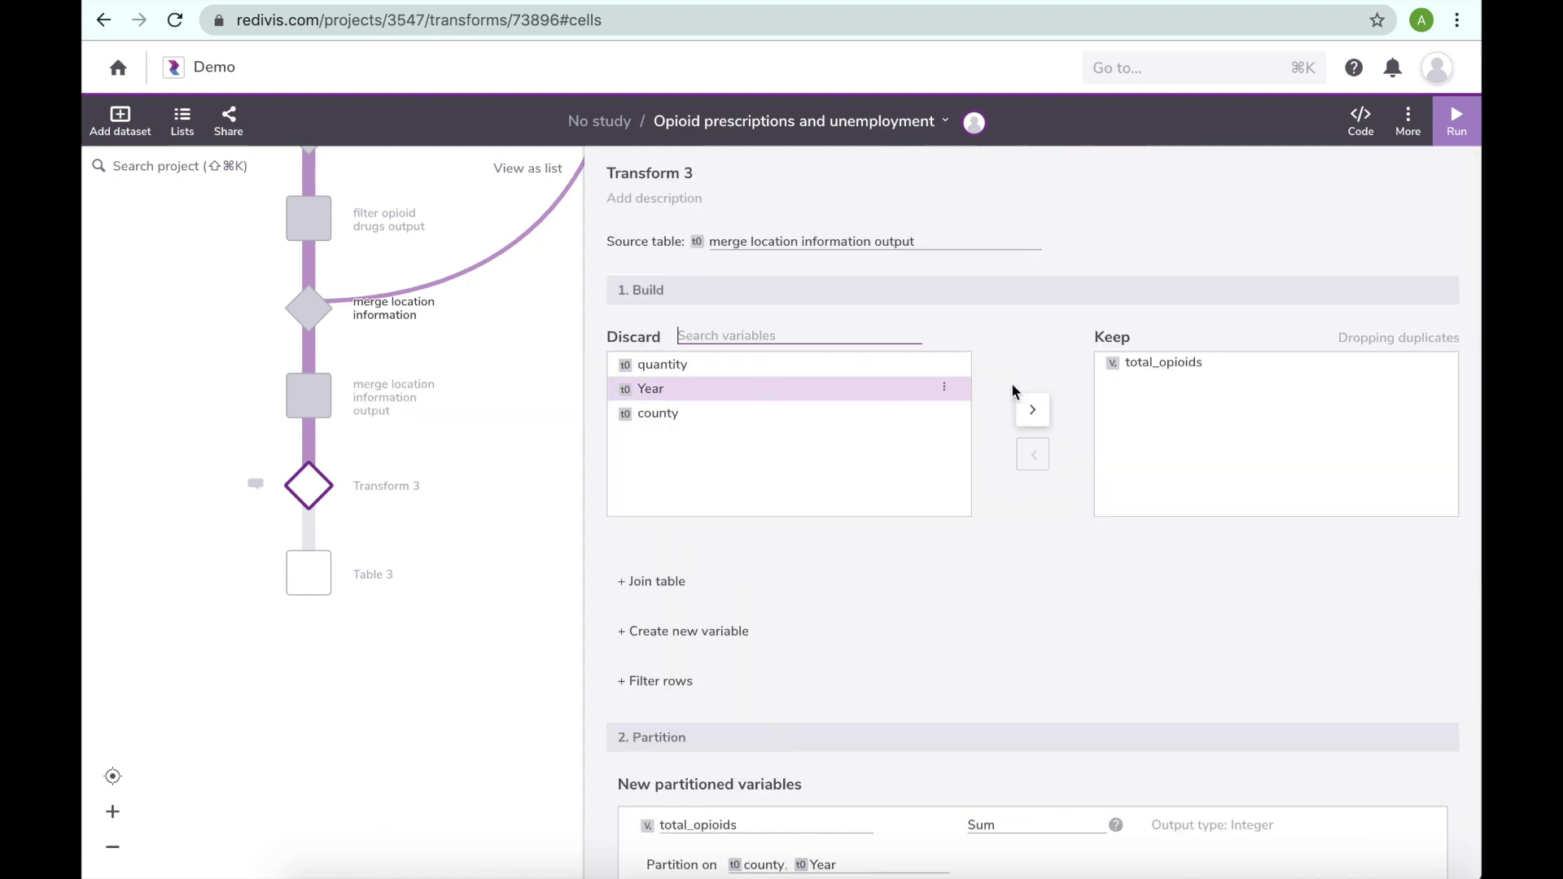
click(1032, 410)
click(958, 407)
click(1031, 411)
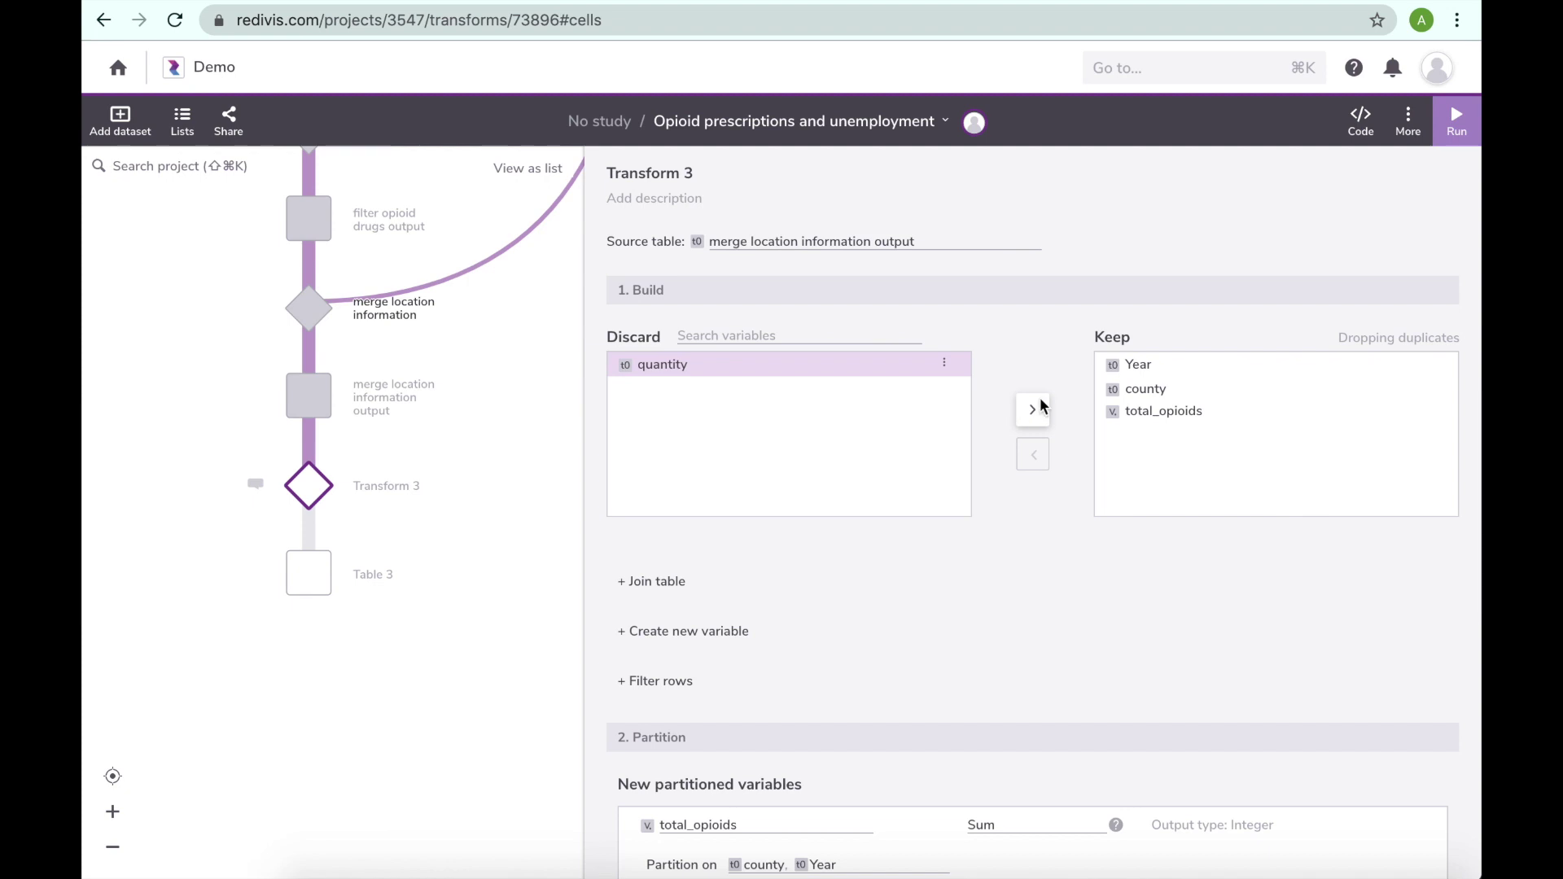
Run the transform under the name "aggregate by county and year" and open its output table
click(1457, 120)
click(650, 171)
text(aggreg)
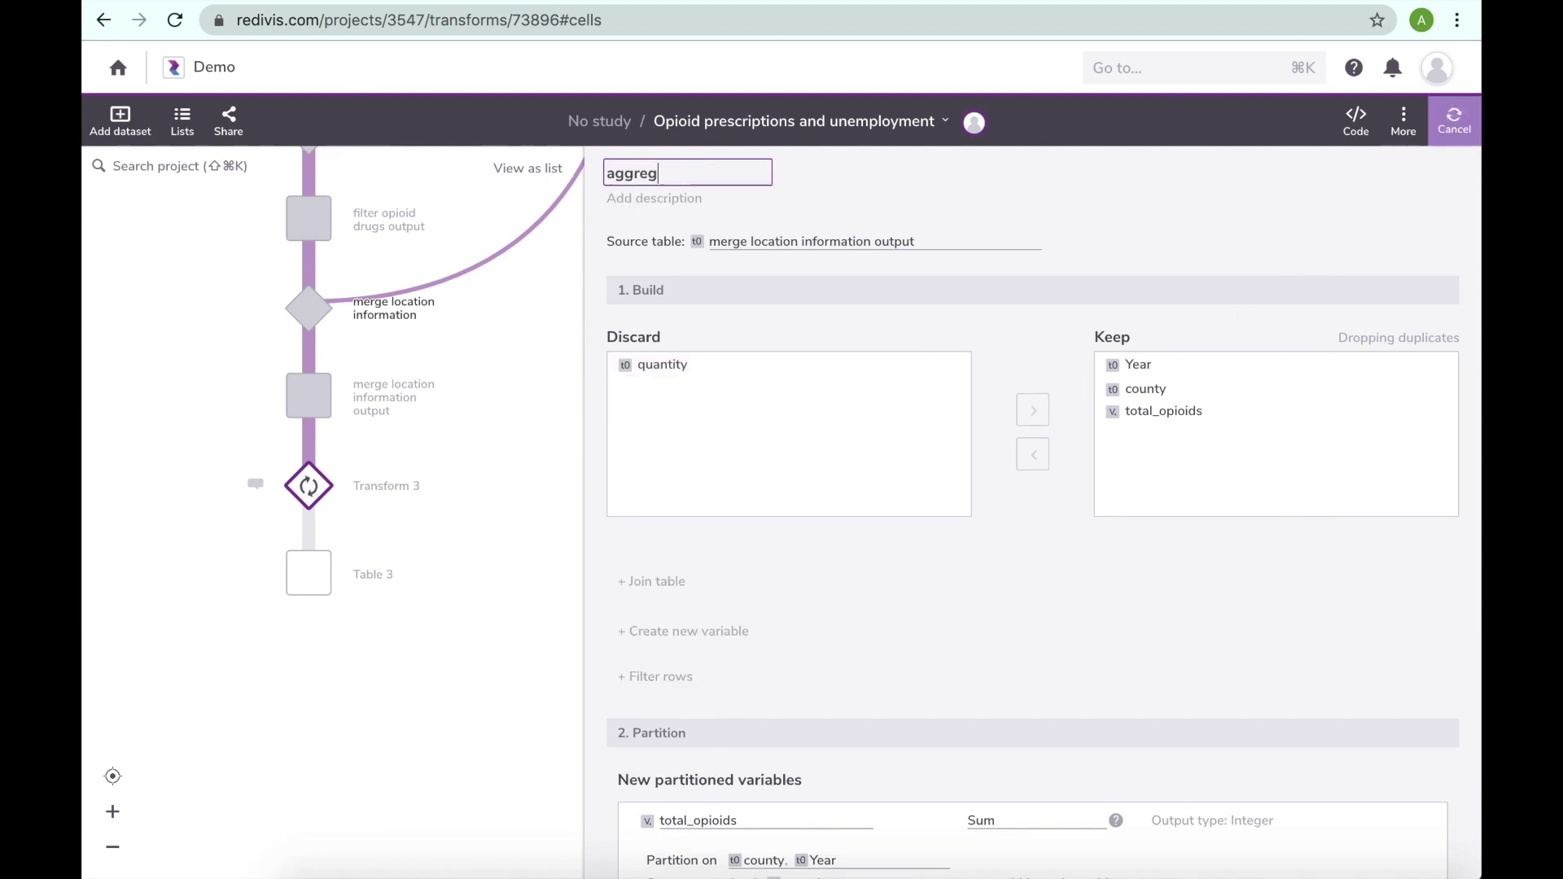
text(ate by county and year)
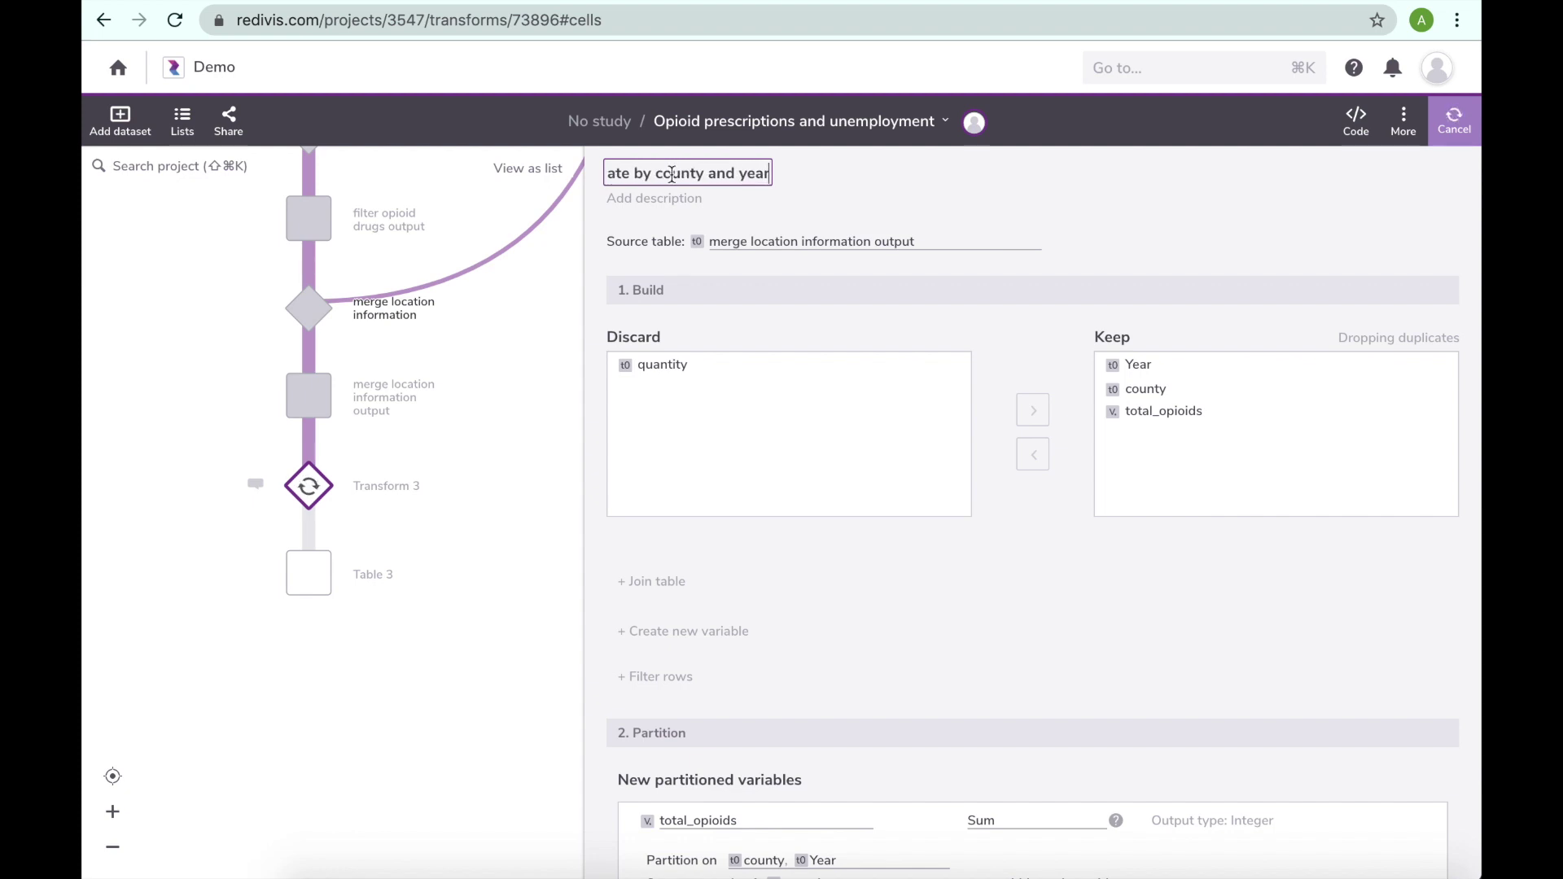
key(Return)
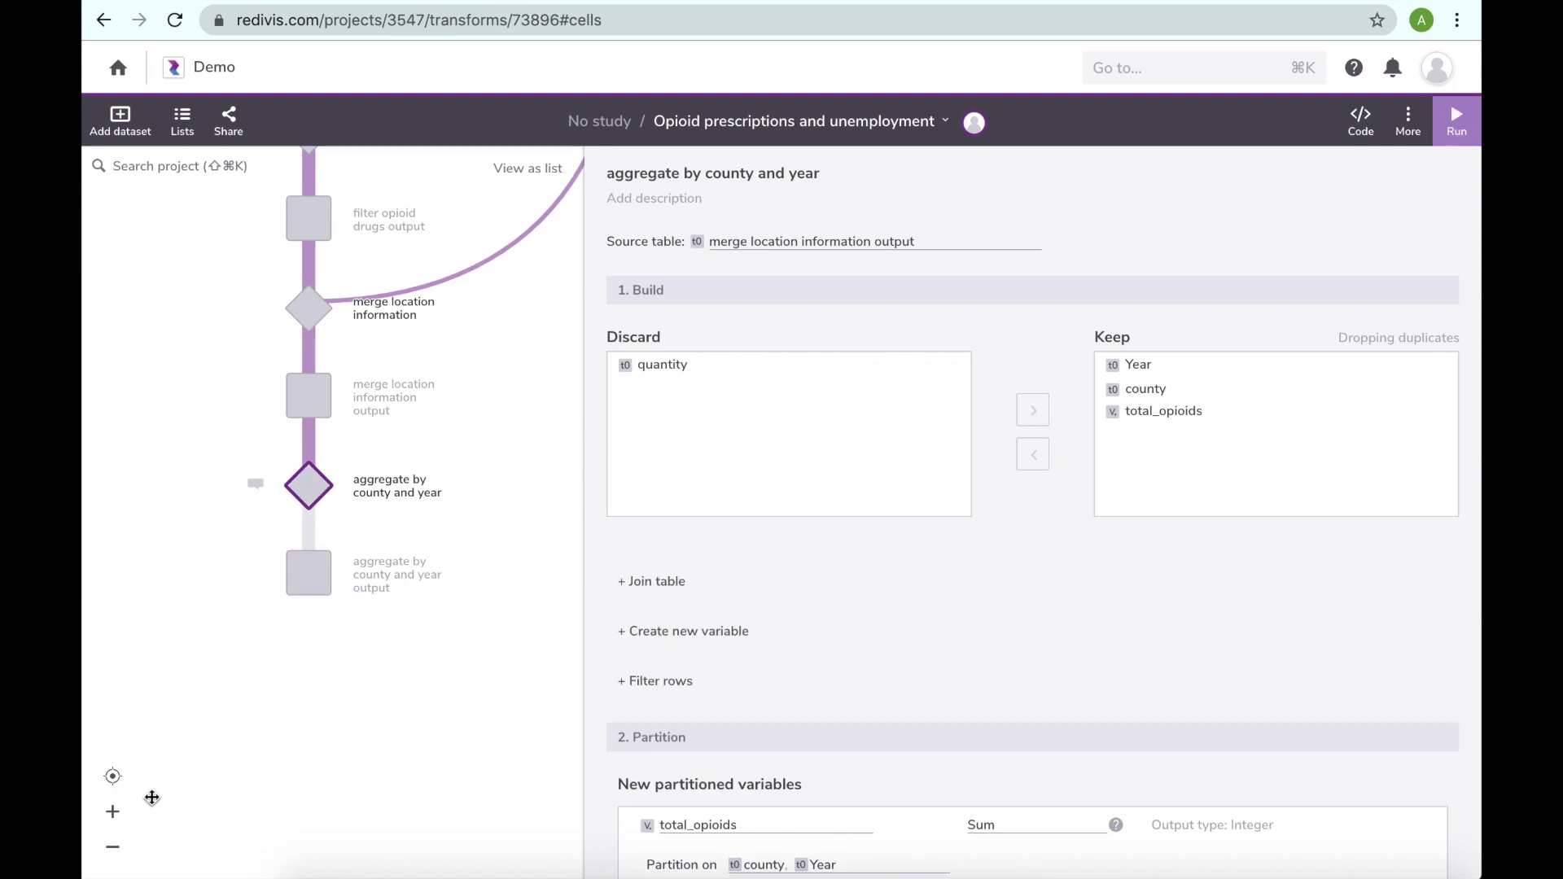
click(311, 580)
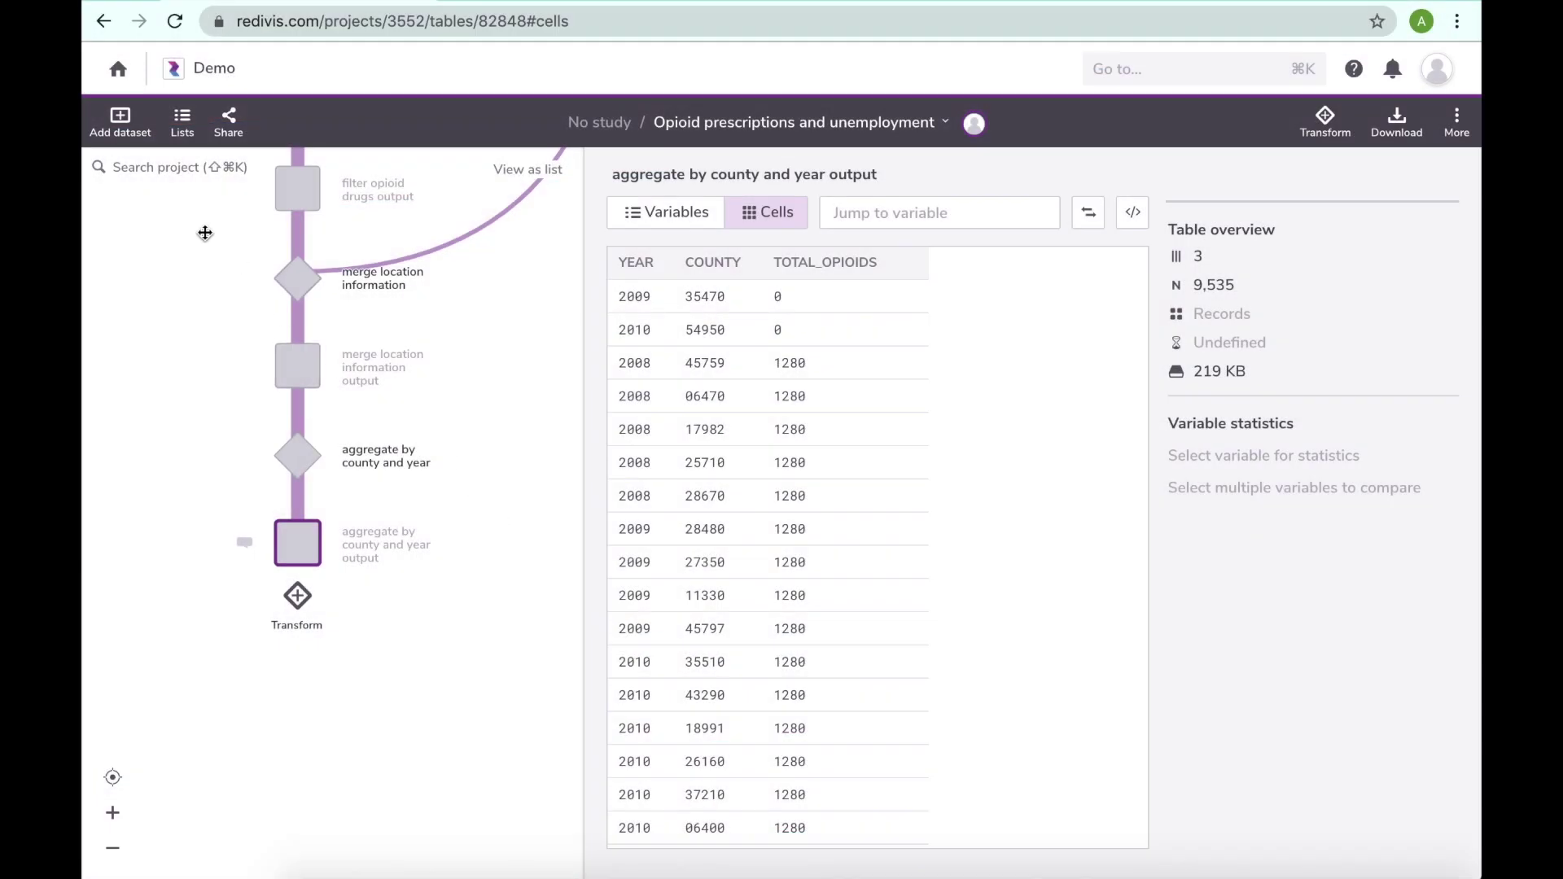
Search for unemployment, add the BLS Local Area Unemployment Statistics dataset to the project, and show its Unemployment by county table
click(131, 126)
text(une)
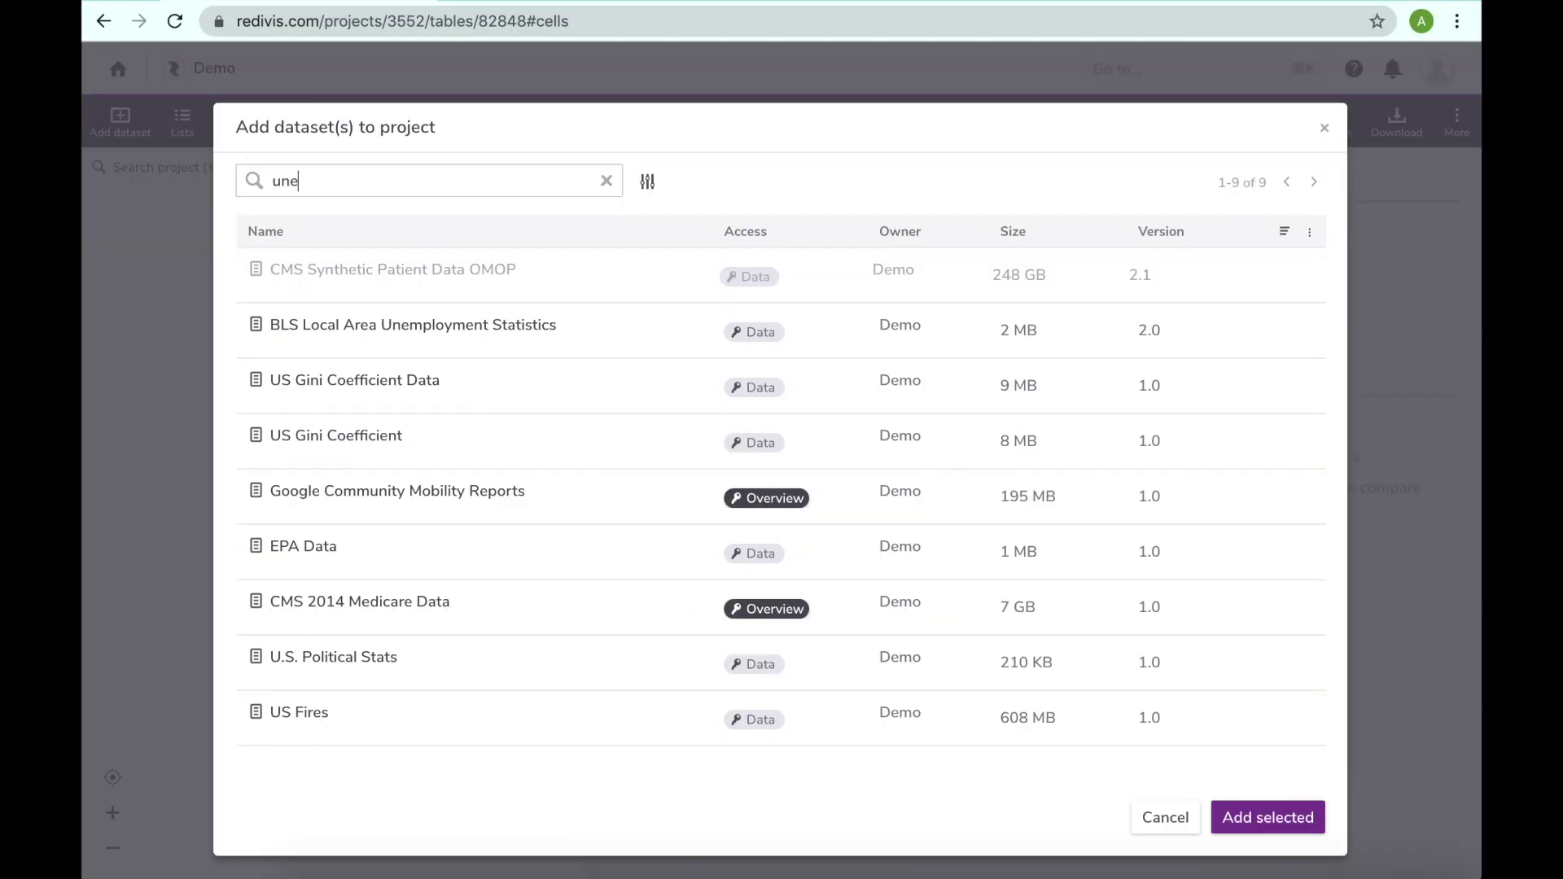
text(mployment)
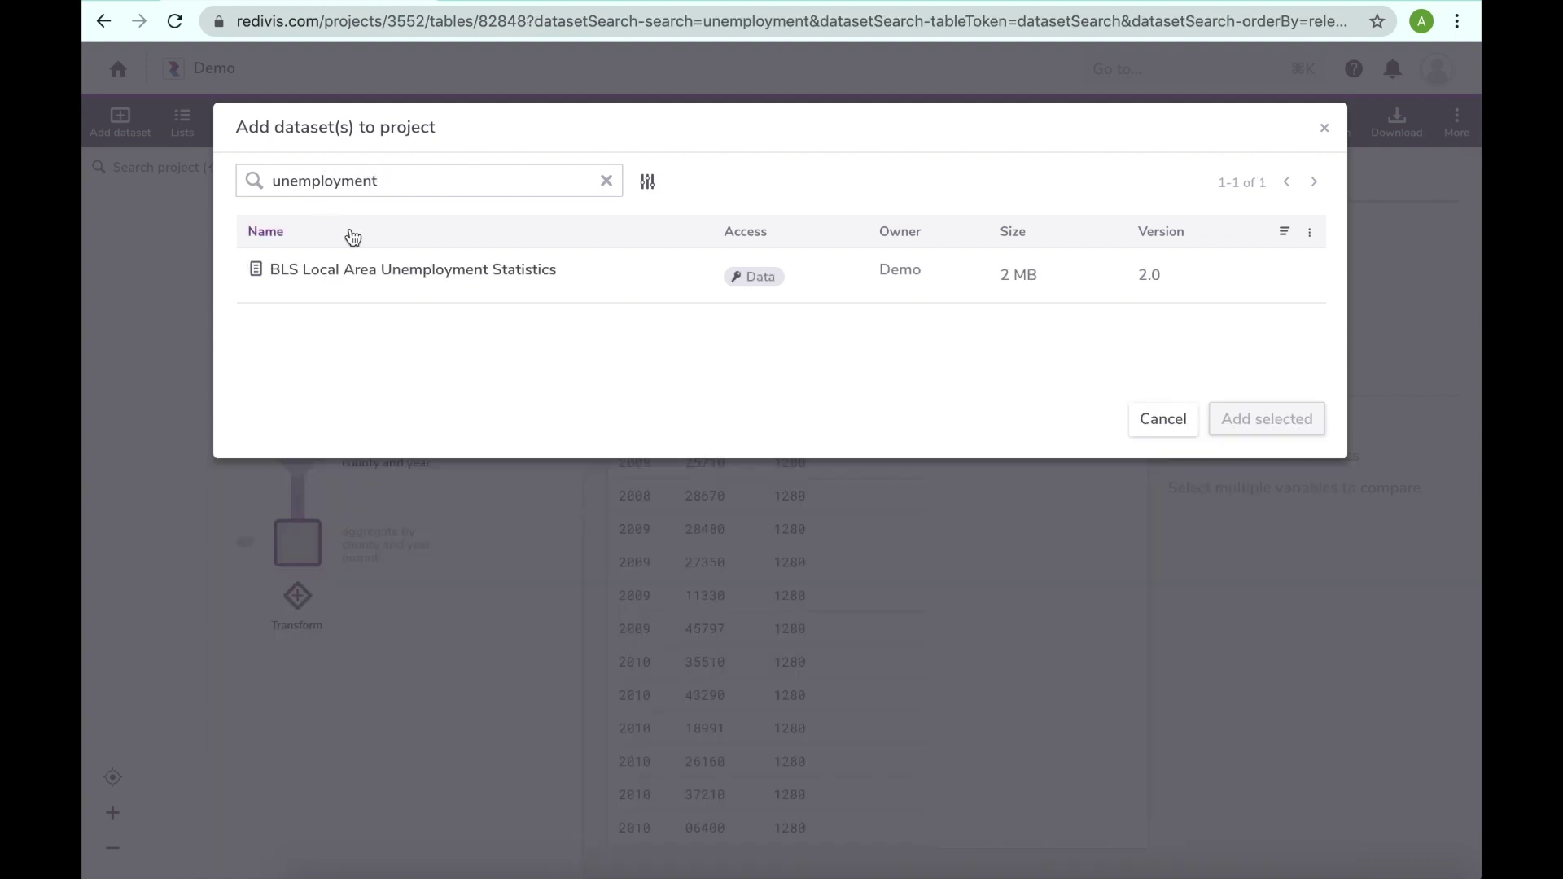
click(391, 272)
click(1227, 407)
click(1148, 368)
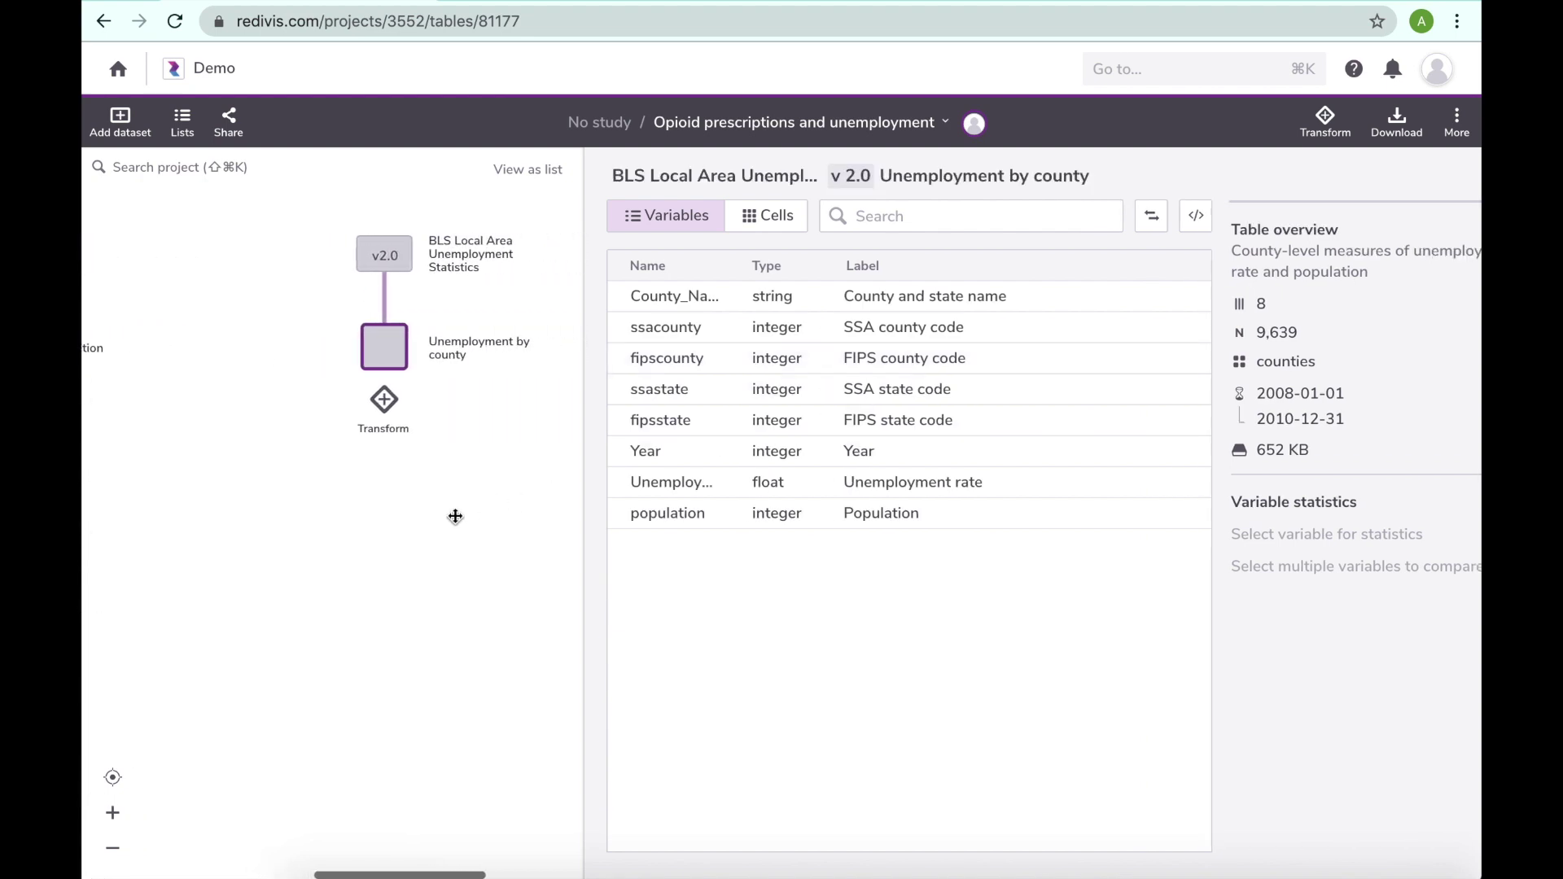
Create a transform from the aggregate by county and year output and add an inner join to the Unemployment by county table
scroll(497, 499, left, 2)
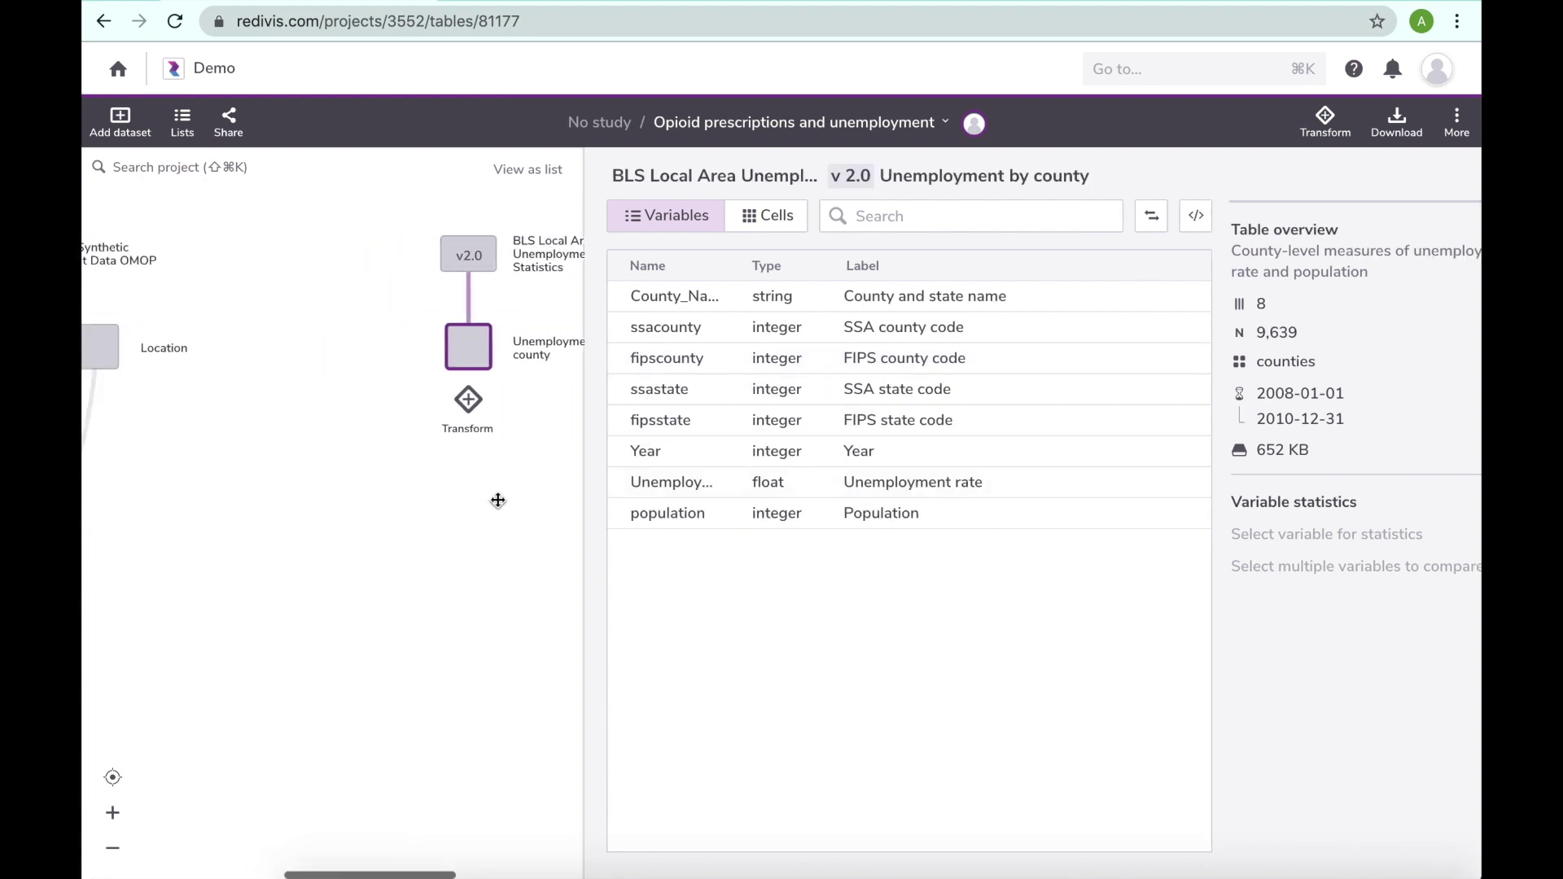
scroll(497, 500, left, 4)
scroll(497, 500, down, 5)
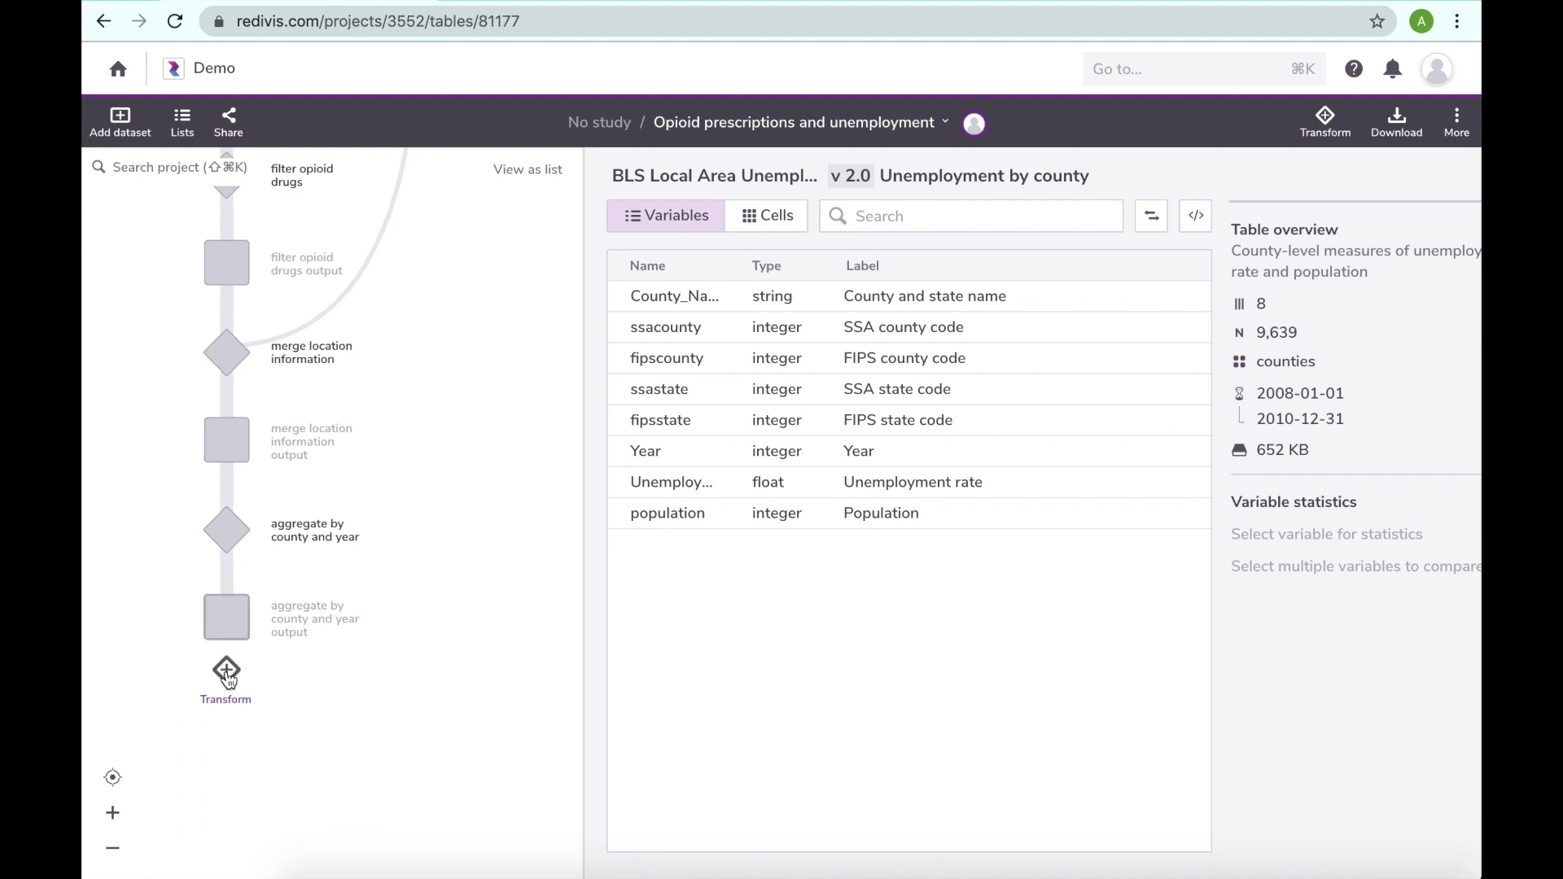
click(227, 672)
click(642, 585)
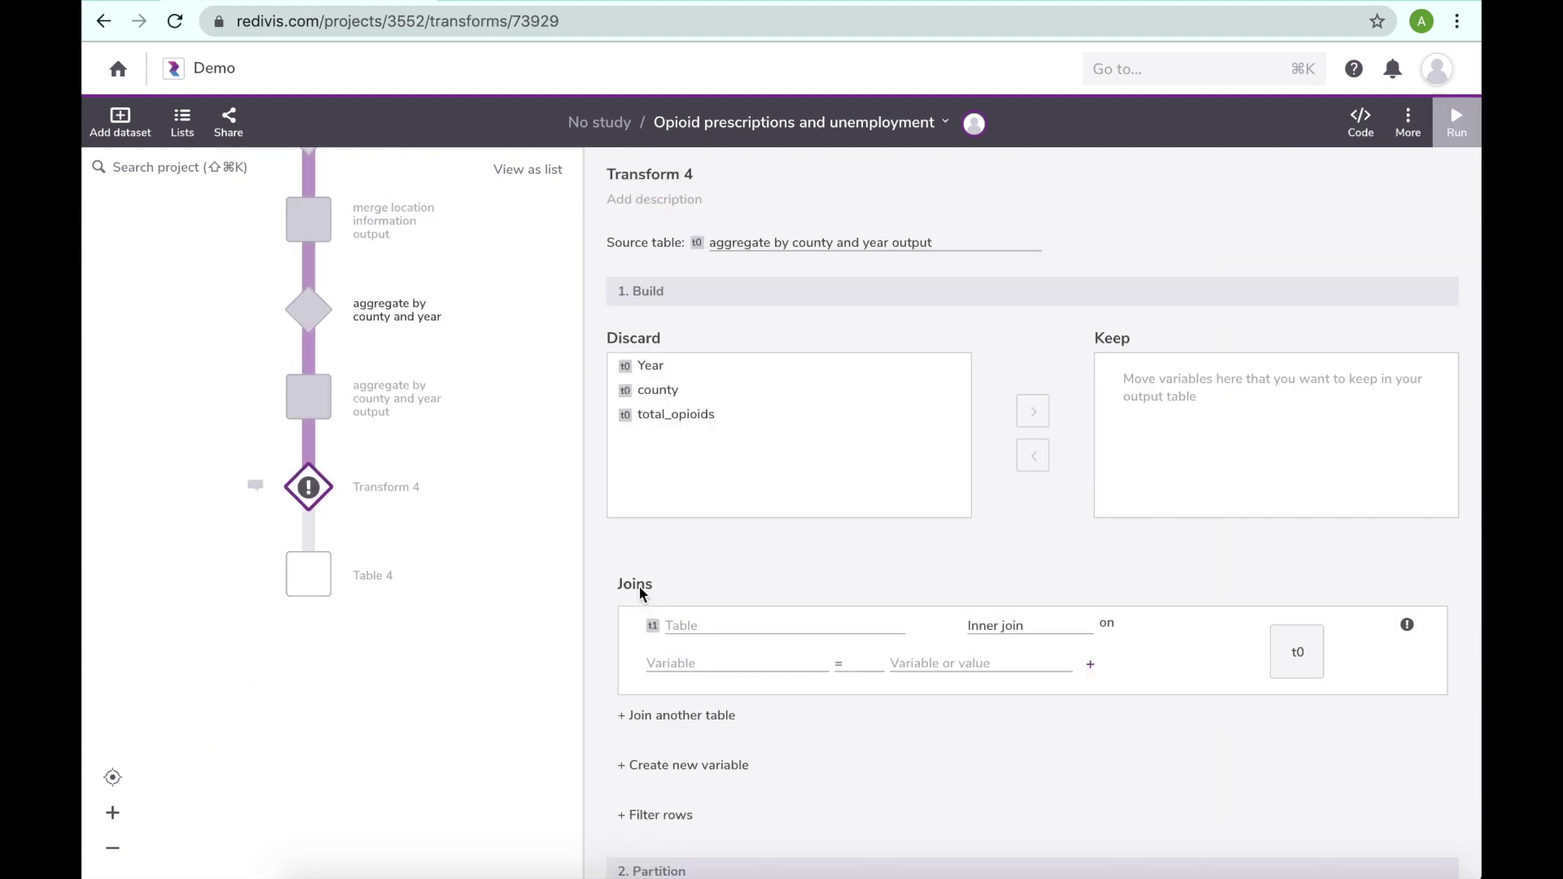
click(684, 624)
click(694, 707)
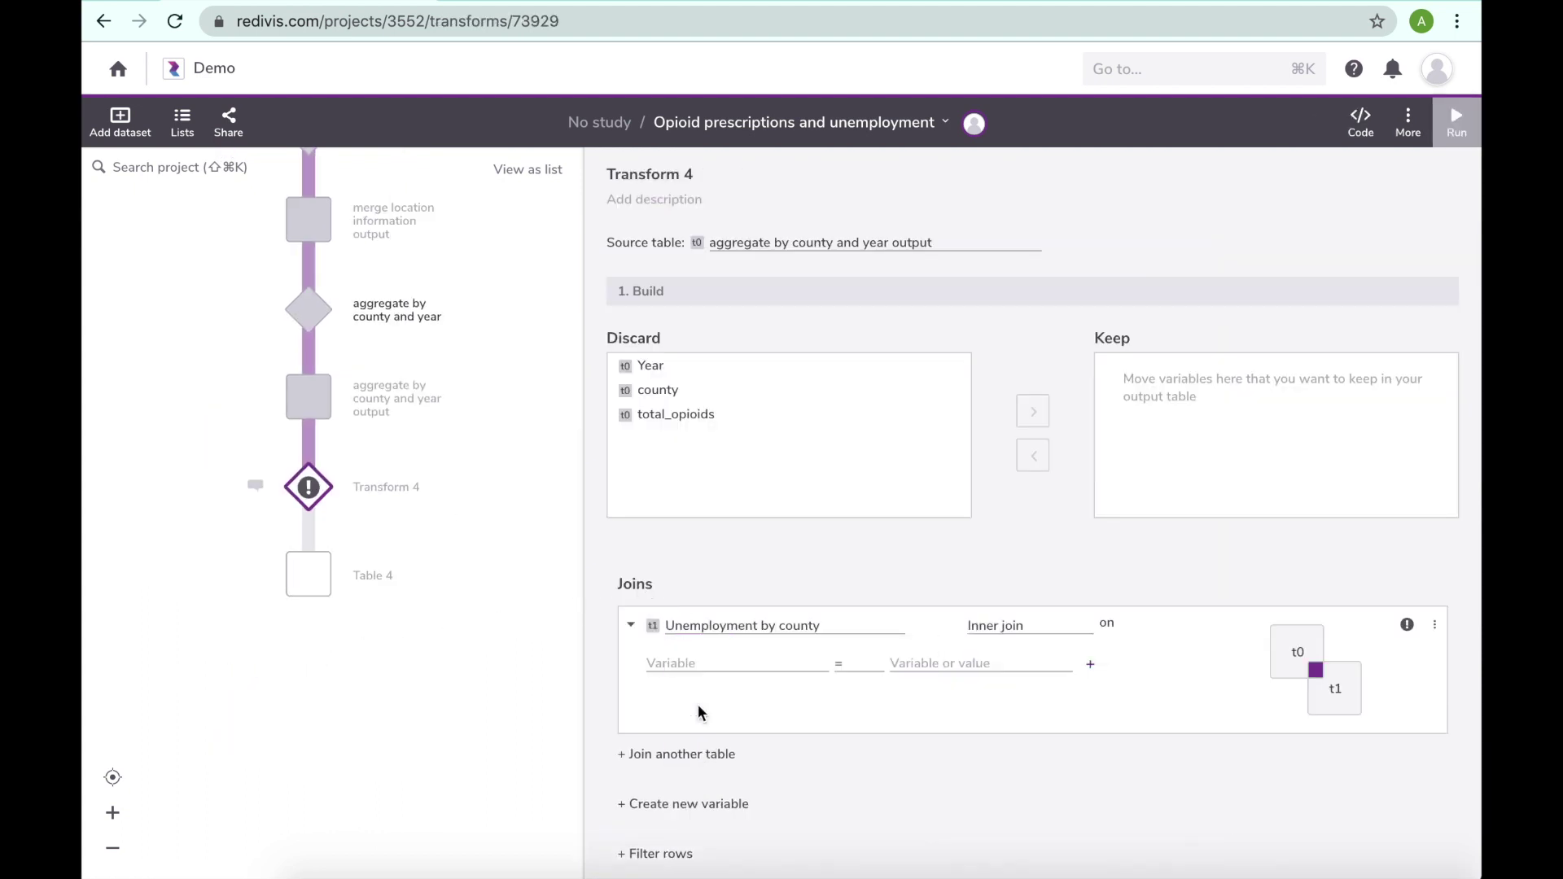
Define the join conditions as county equals ssacounty and Year equals Year
click(688, 664)
click(709, 723)
click(899, 663)
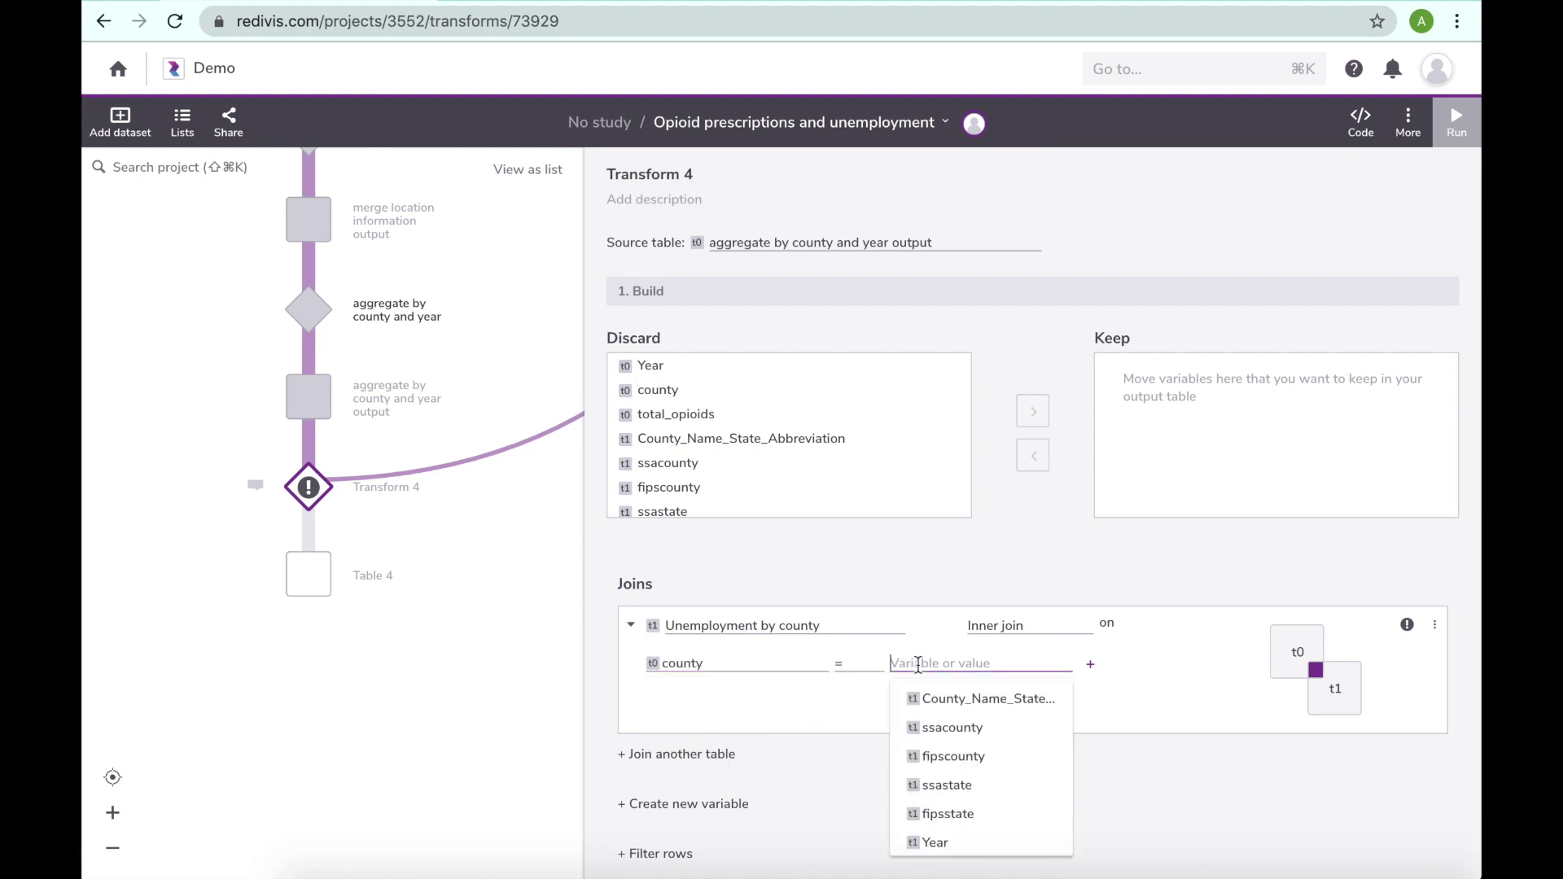
click(945, 727)
click(1090, 664)
click(774, 685)
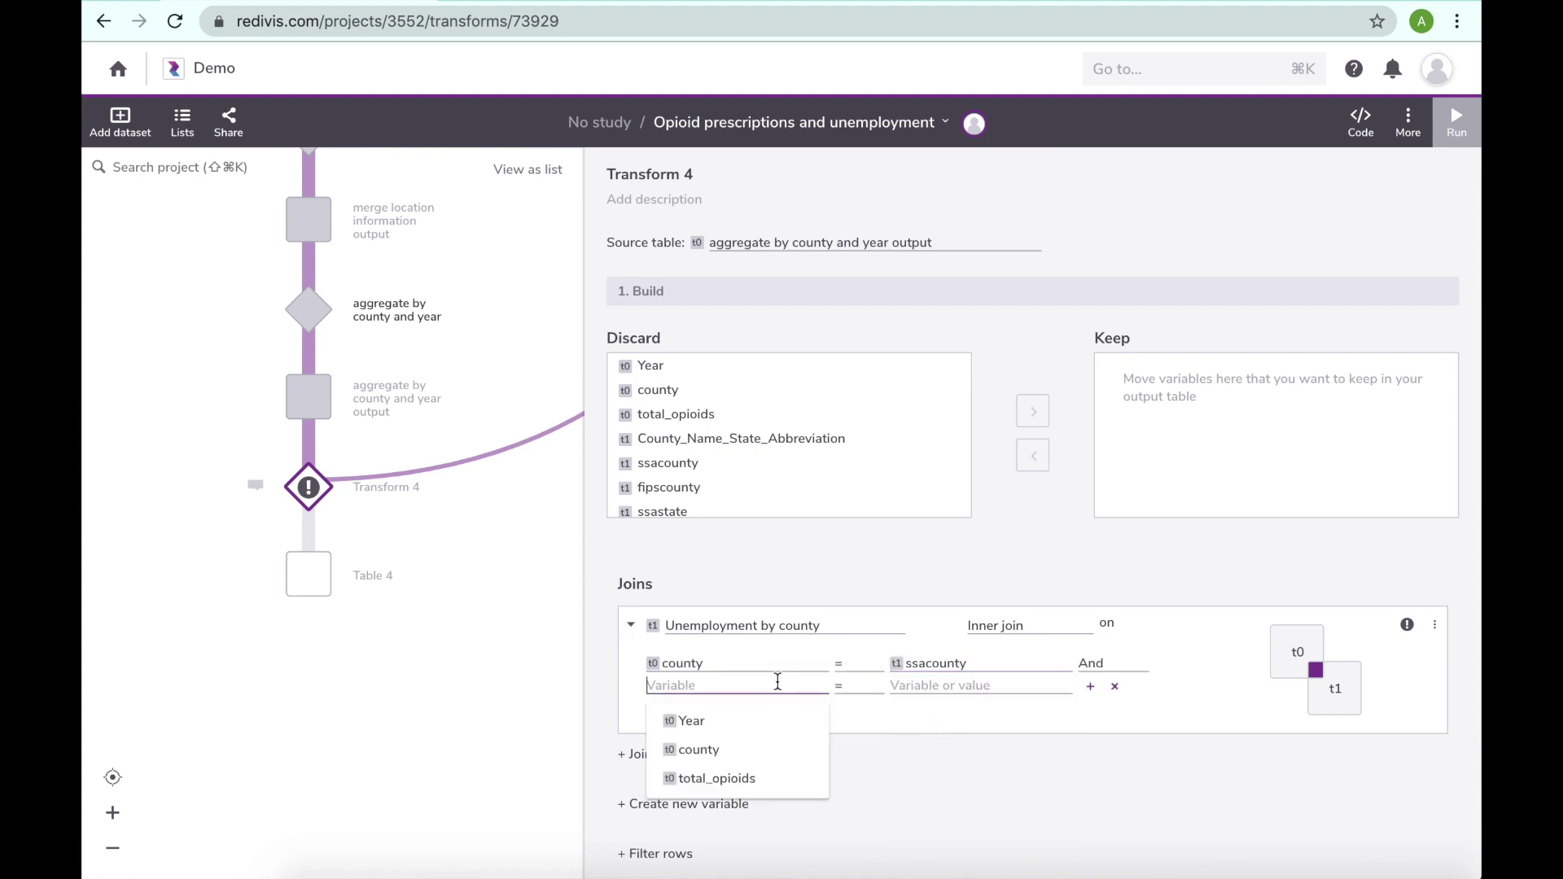
click(766, 720)
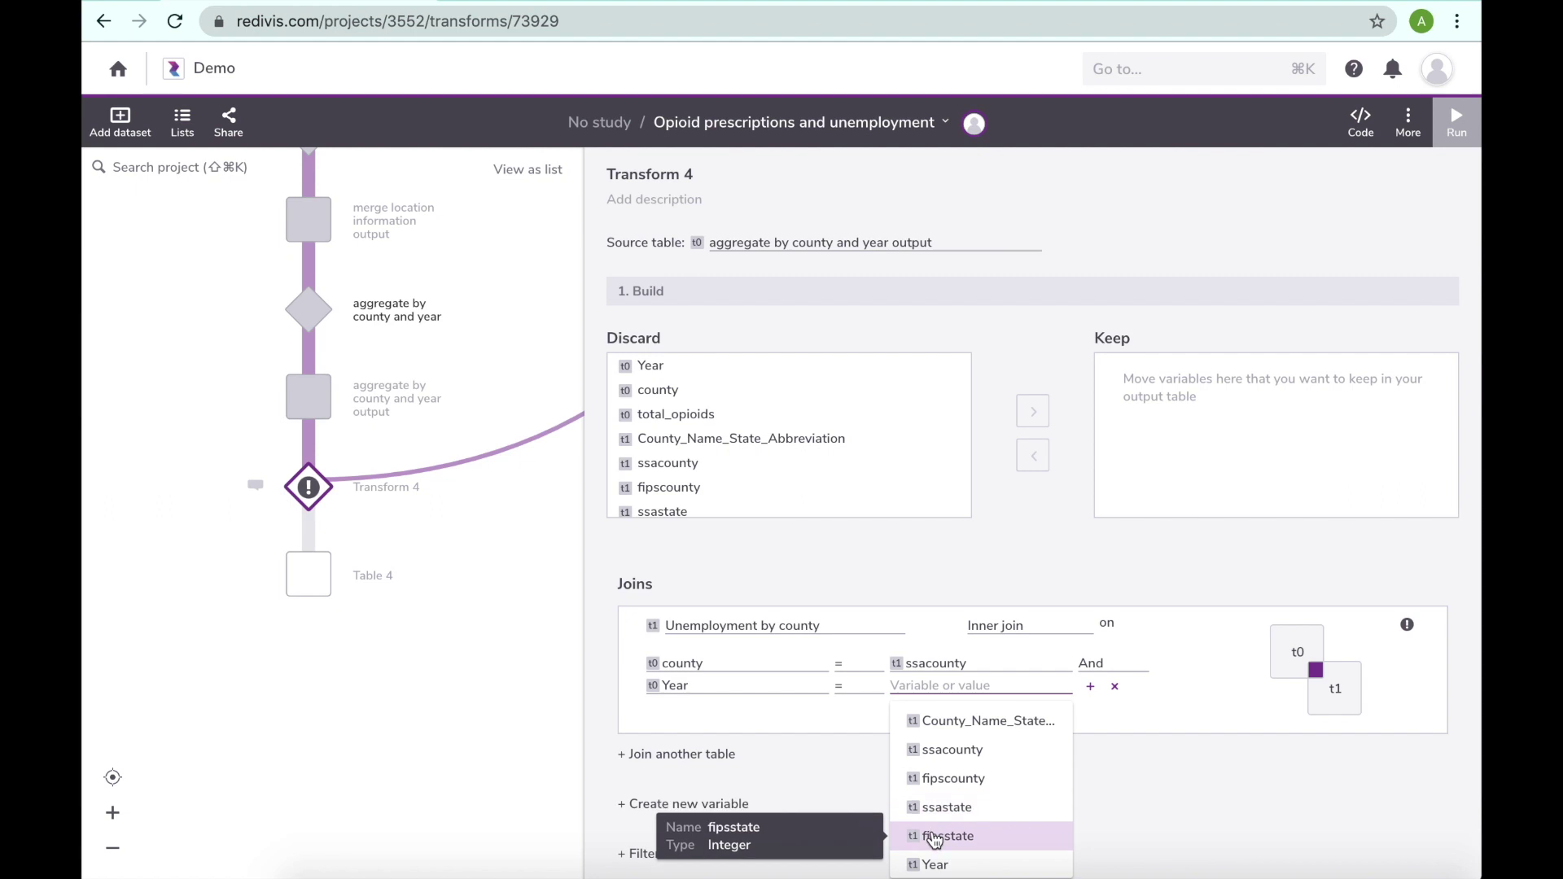
click(930, 864)
Keep the source table's Year and total_opioids, plus County_Name_State_Abbreviation, Unemployment_Rate and population from the joined table
click(701, 438)
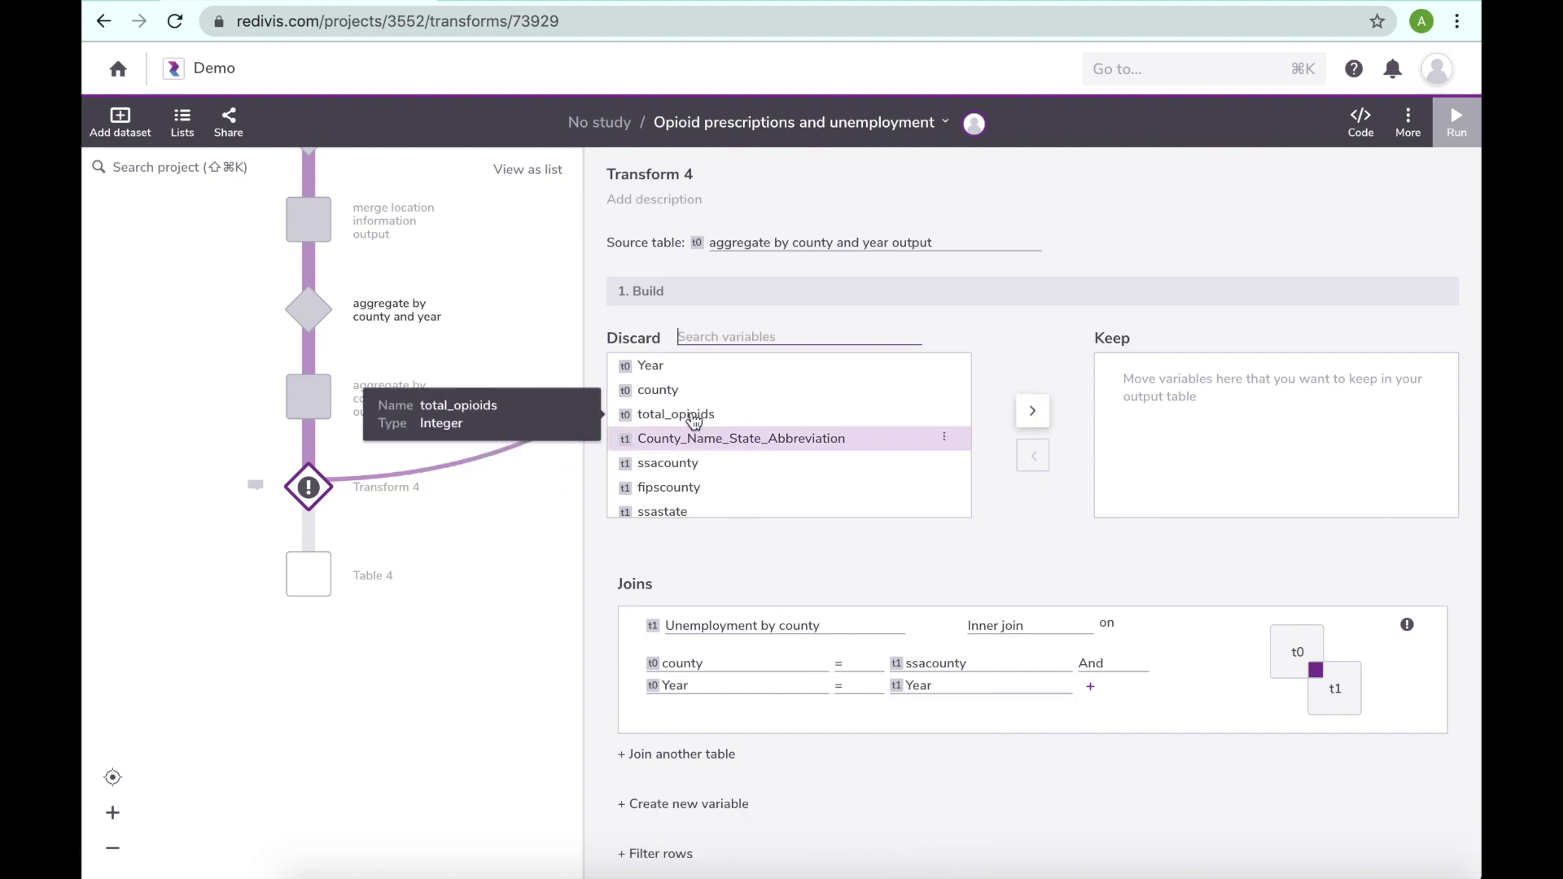
shift+click(692, 416)
click(1033, 411)
click(1032, 411)
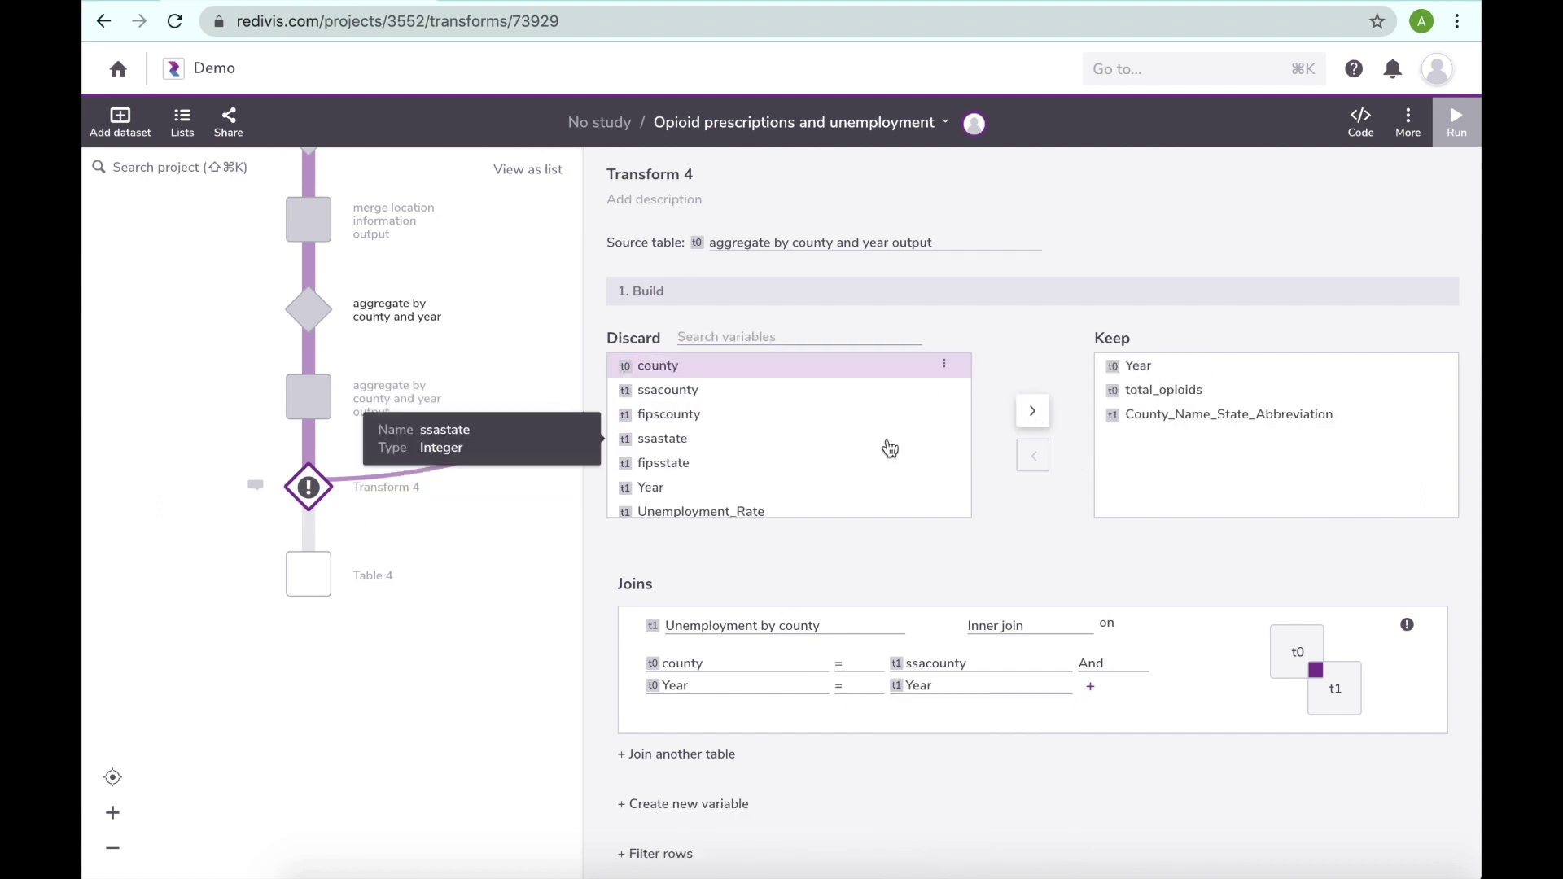
scroll(876, 452, down, 2)
click(839, 482)
shift+click(838, 507)
double_click(838, 506)
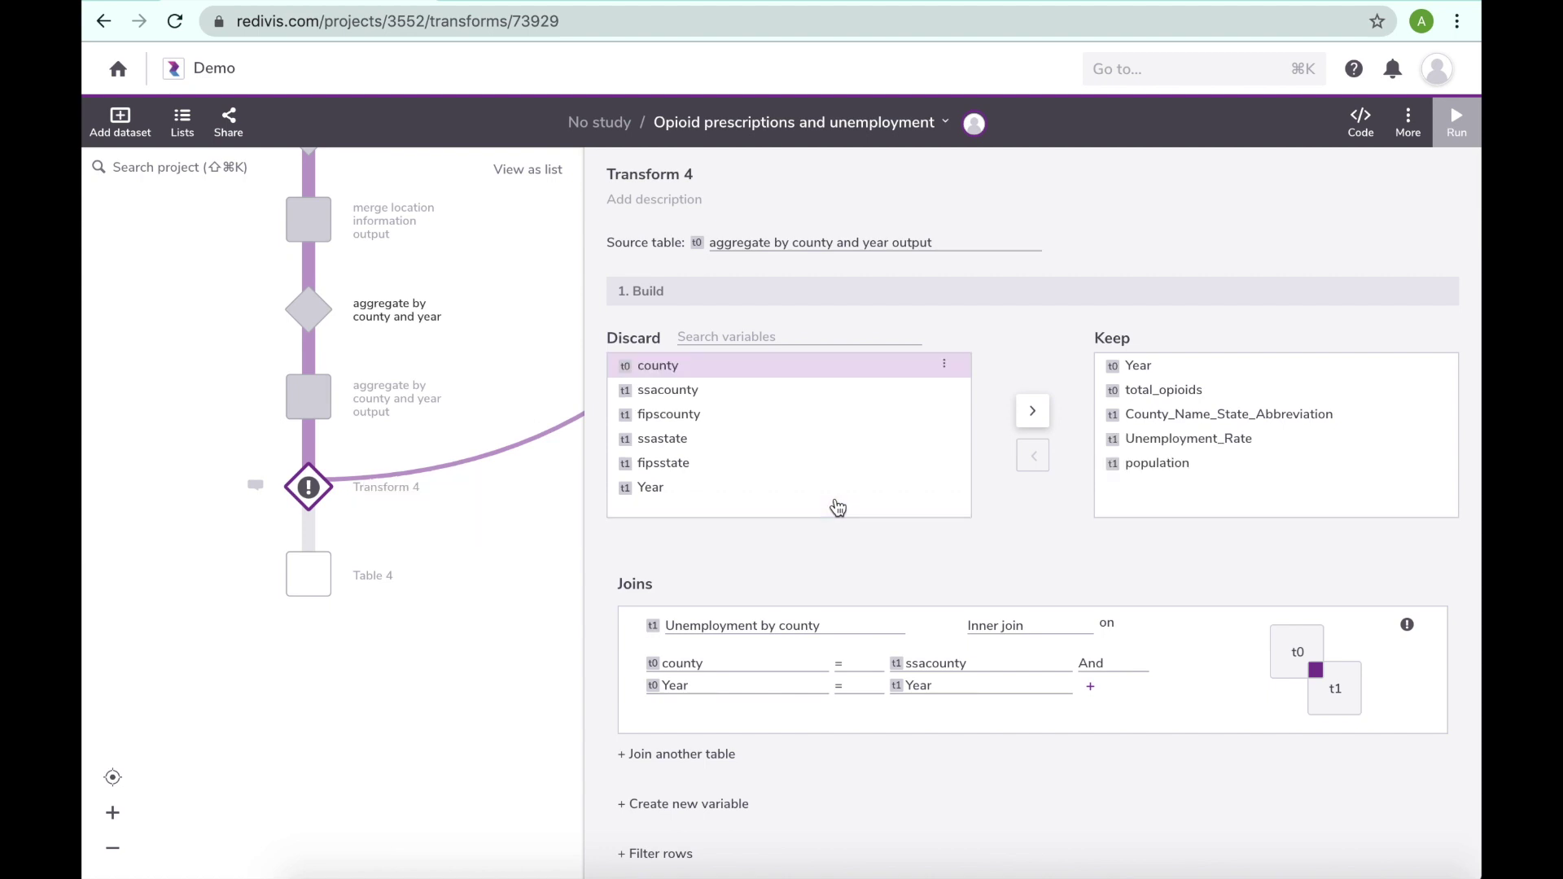
Convert the source table's county variable to the Integer type
mouse_move(1459, 139)
click(945, 365)
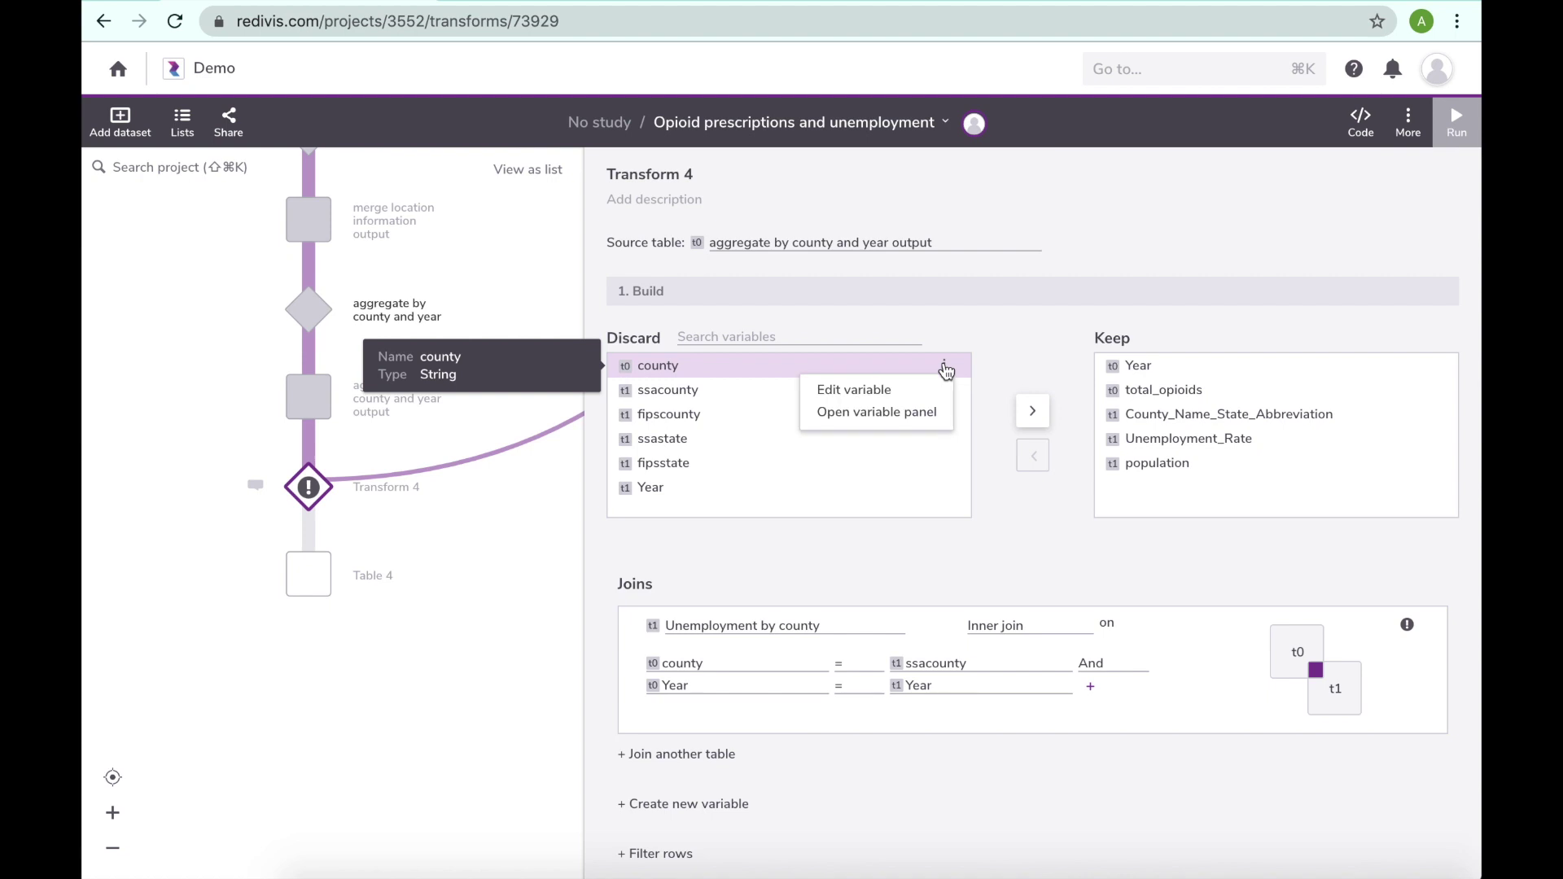
click(920, 397)
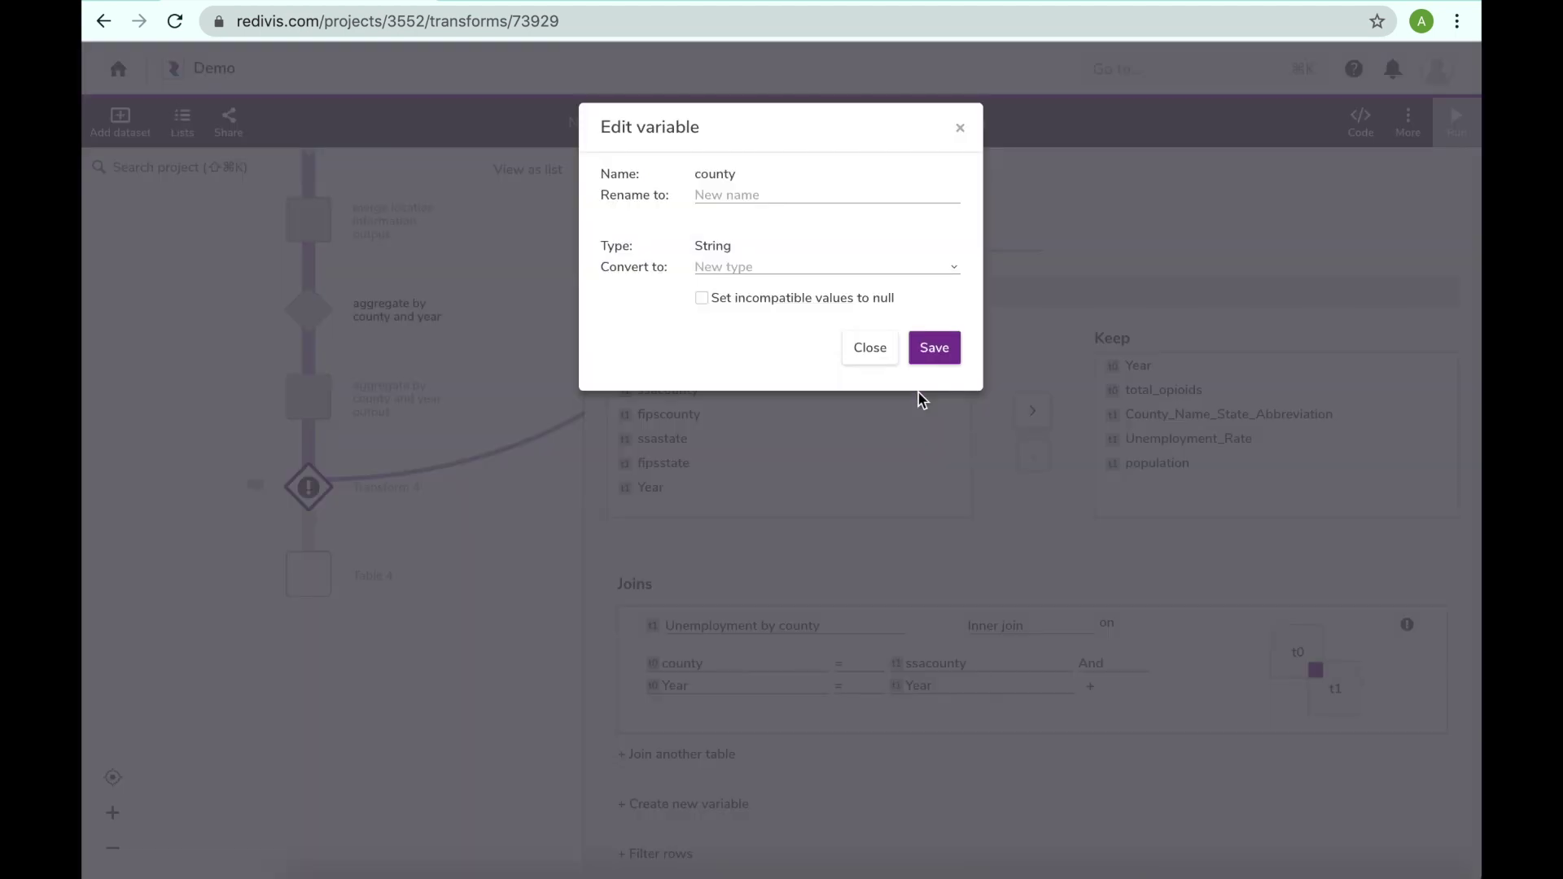
click(766, 270)
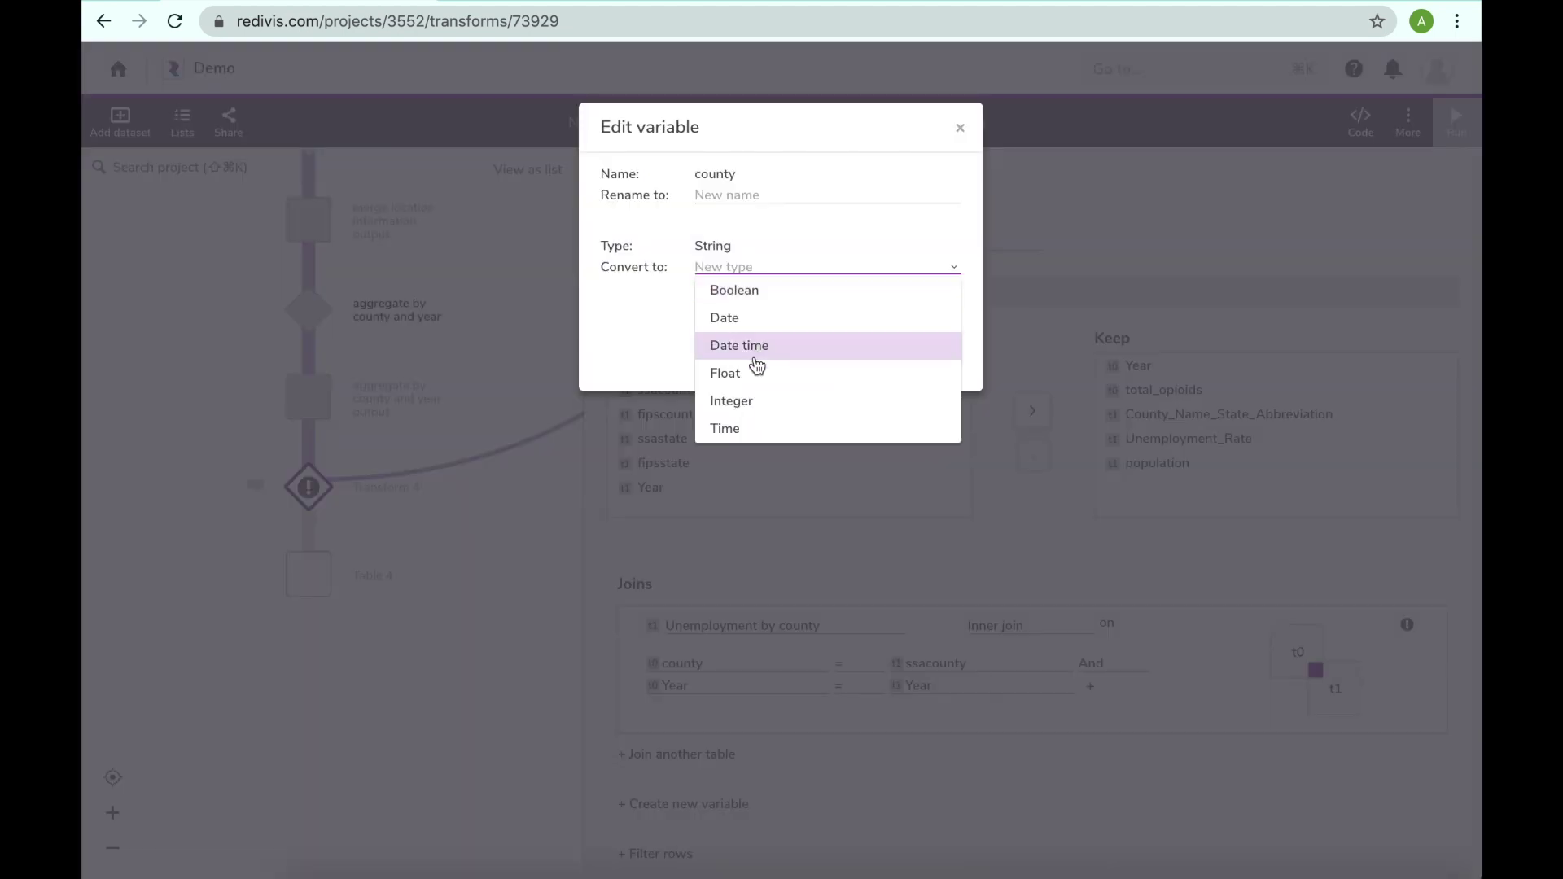
click(761, 399)
click(918, 350)
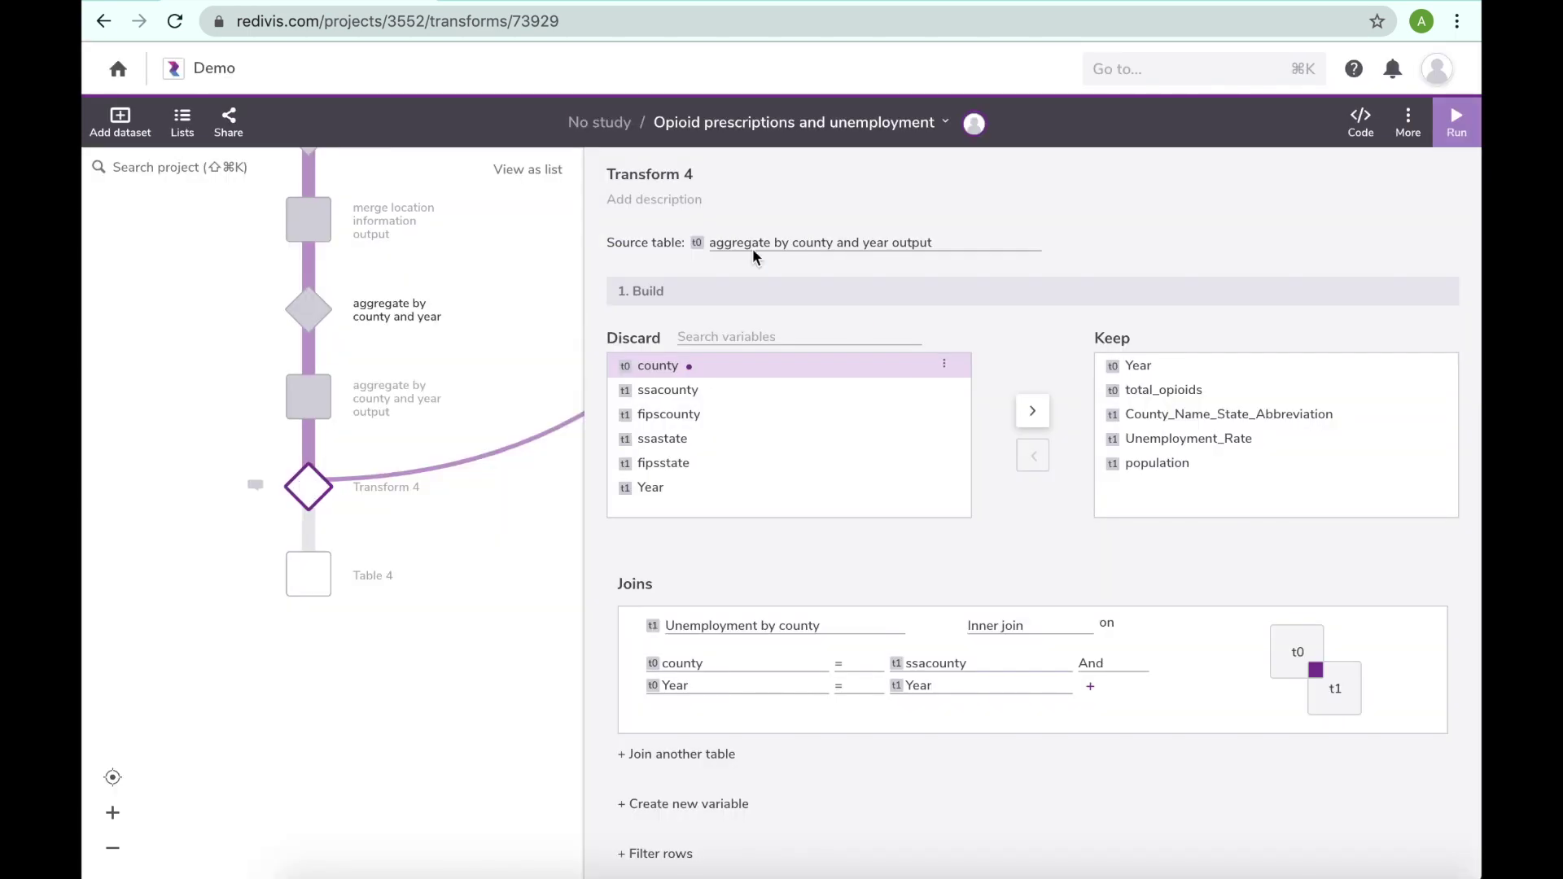
Name the transform "merge unemployment information" and run it
click(649, 175)
text(merge unemployment information)
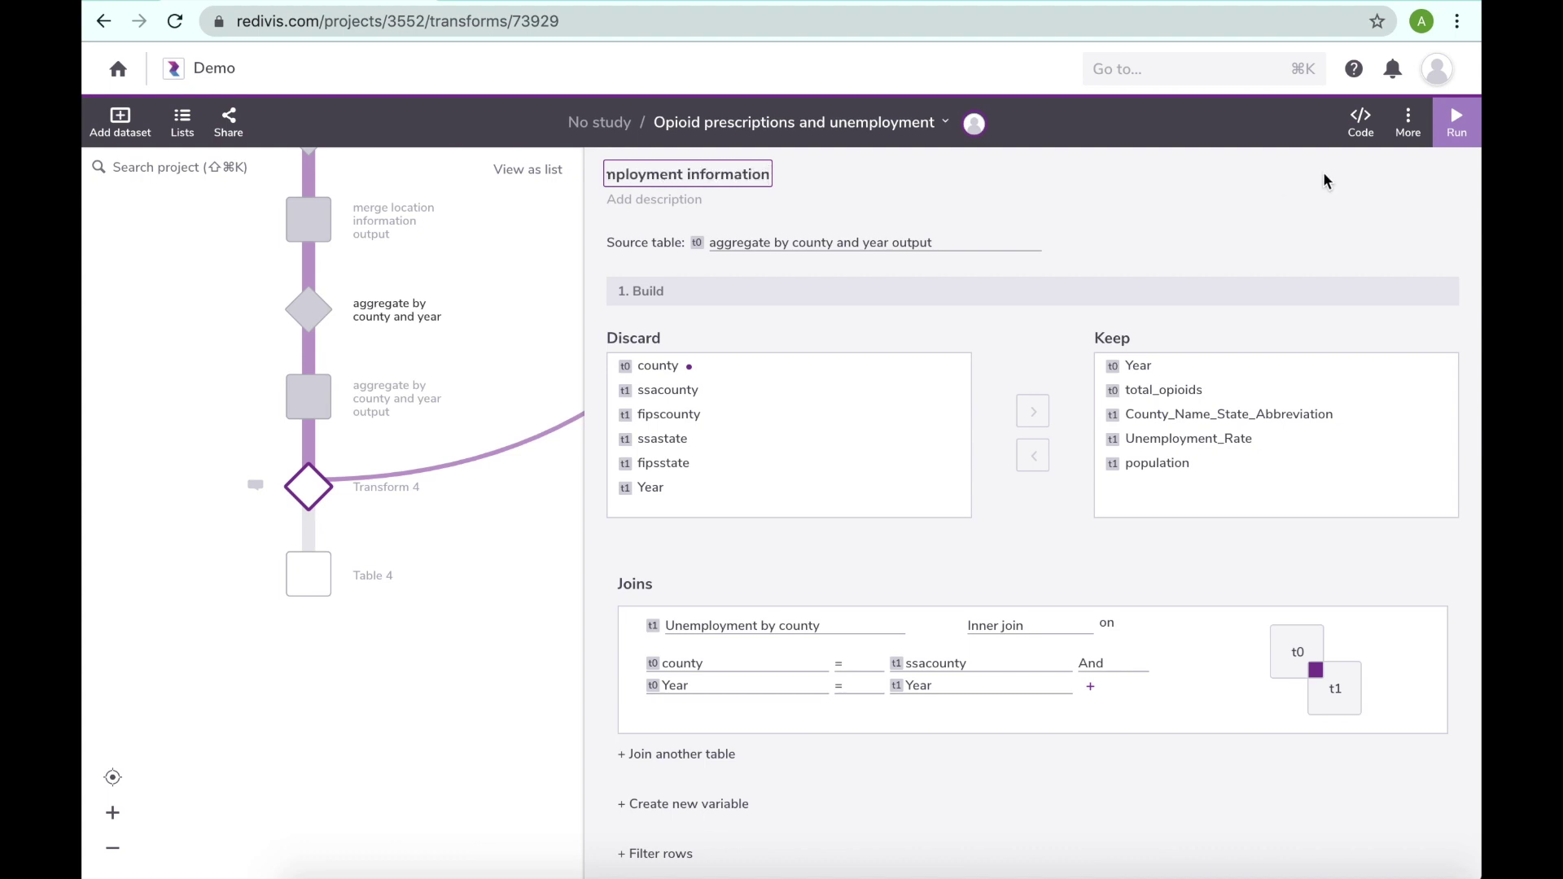
key(Return)
click(1457, 130)
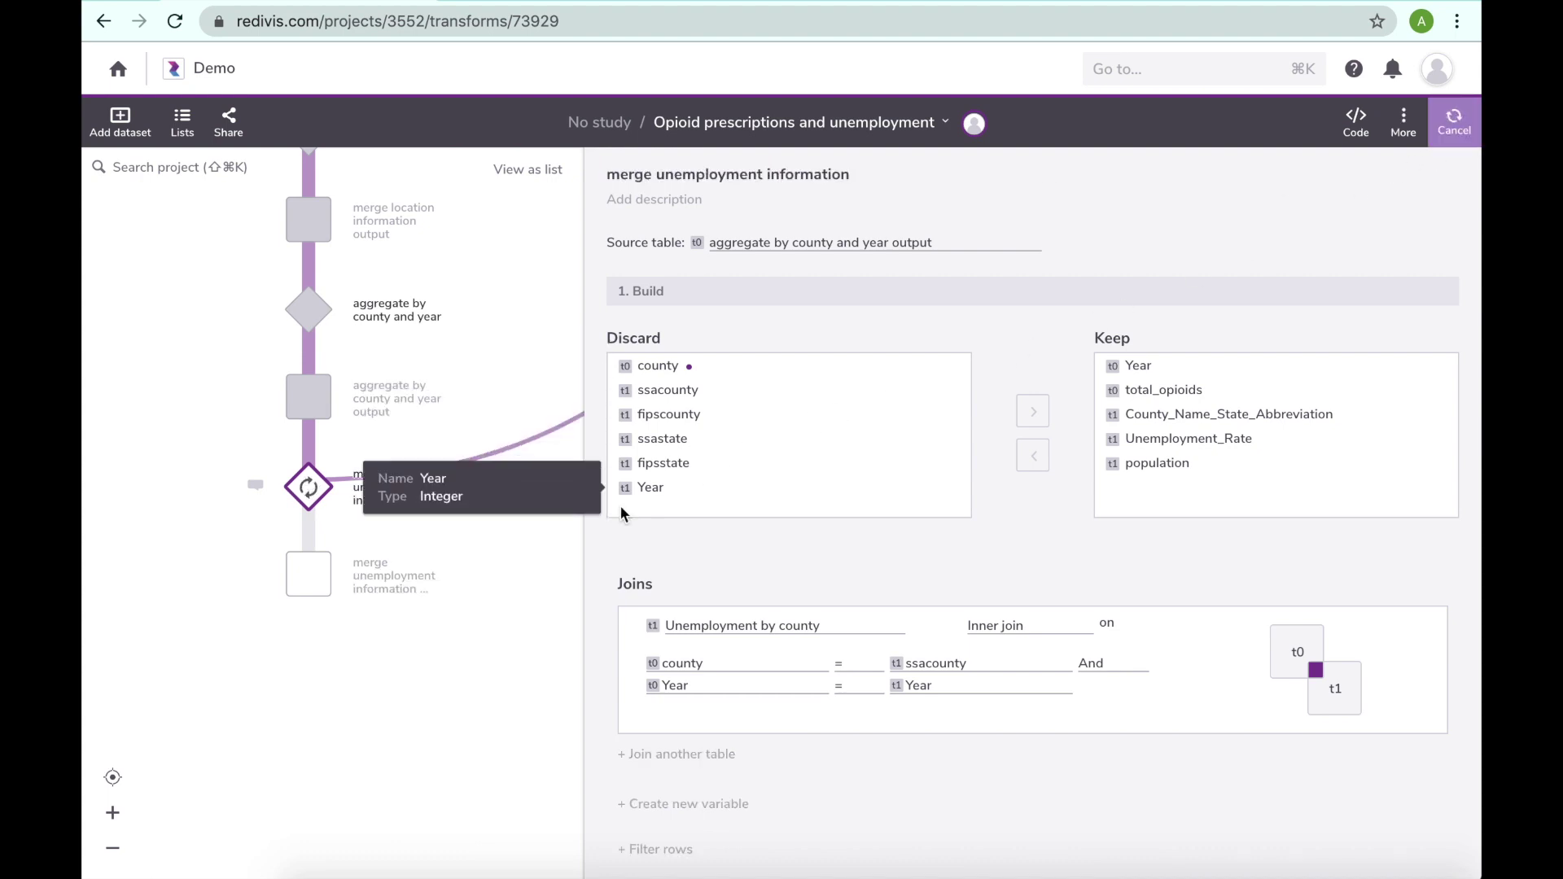
Open the merge unemployment information output table and examine its cells across all columns
click(361, 592)
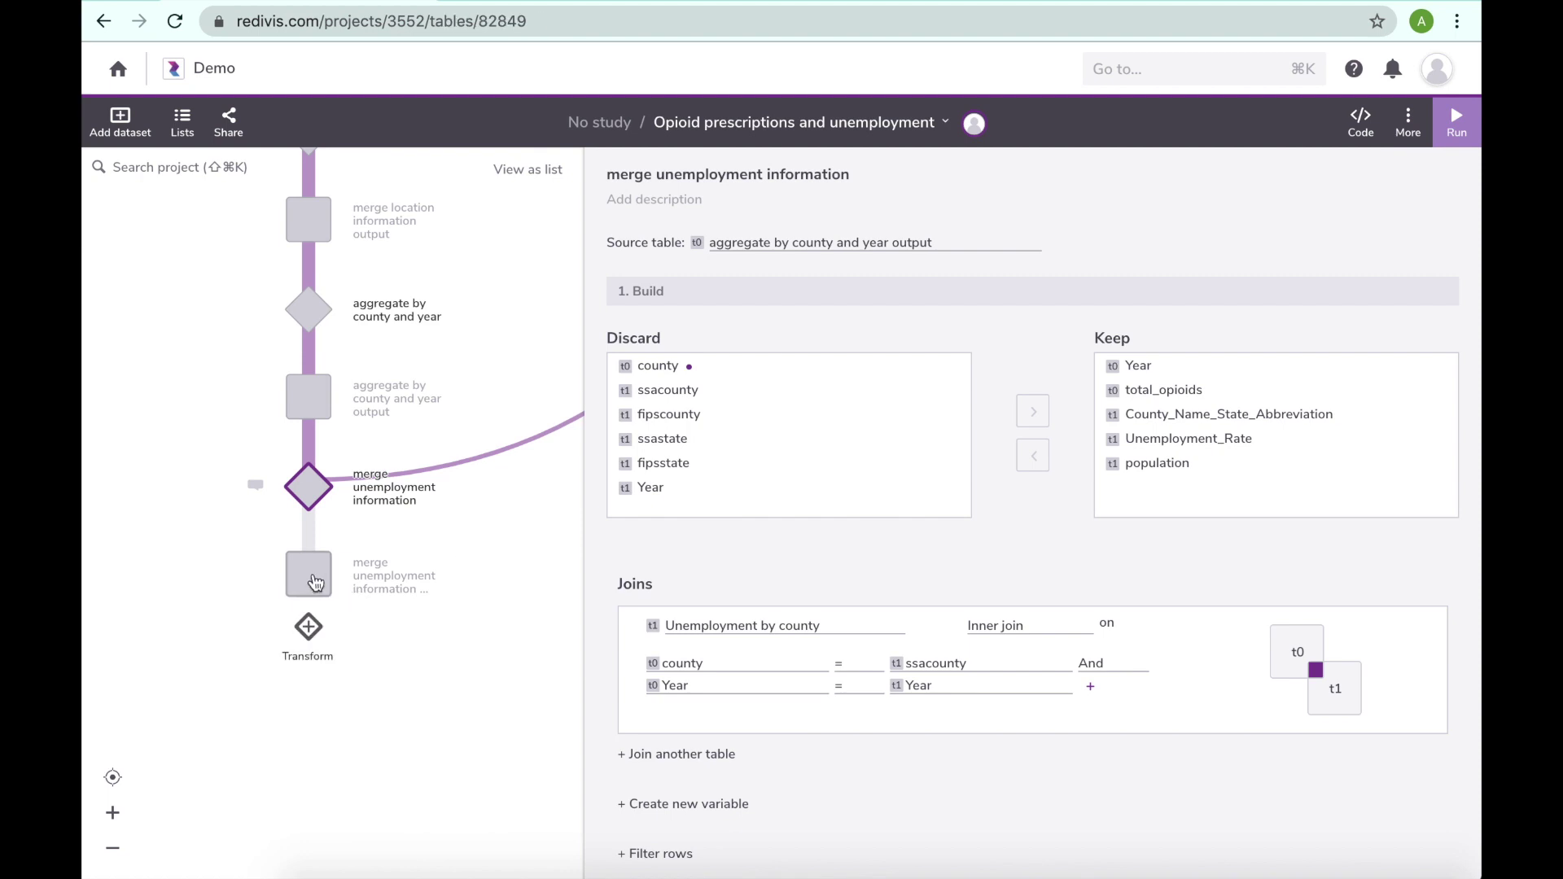
click(755, 226)
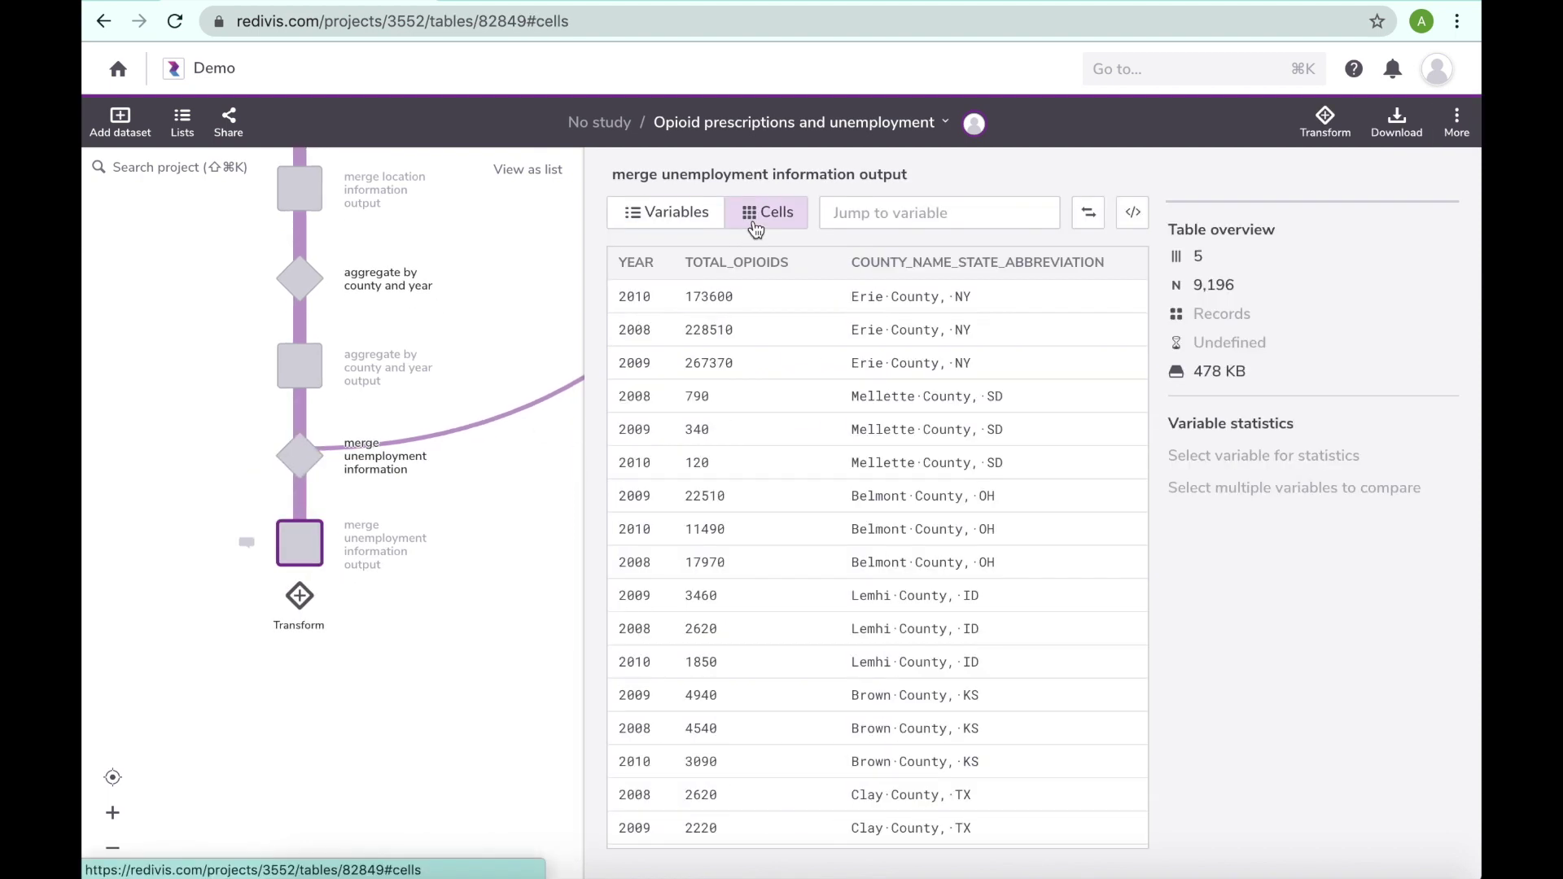
scroll(789, 442, right, 2)
scroll(788, 441, right, 5)
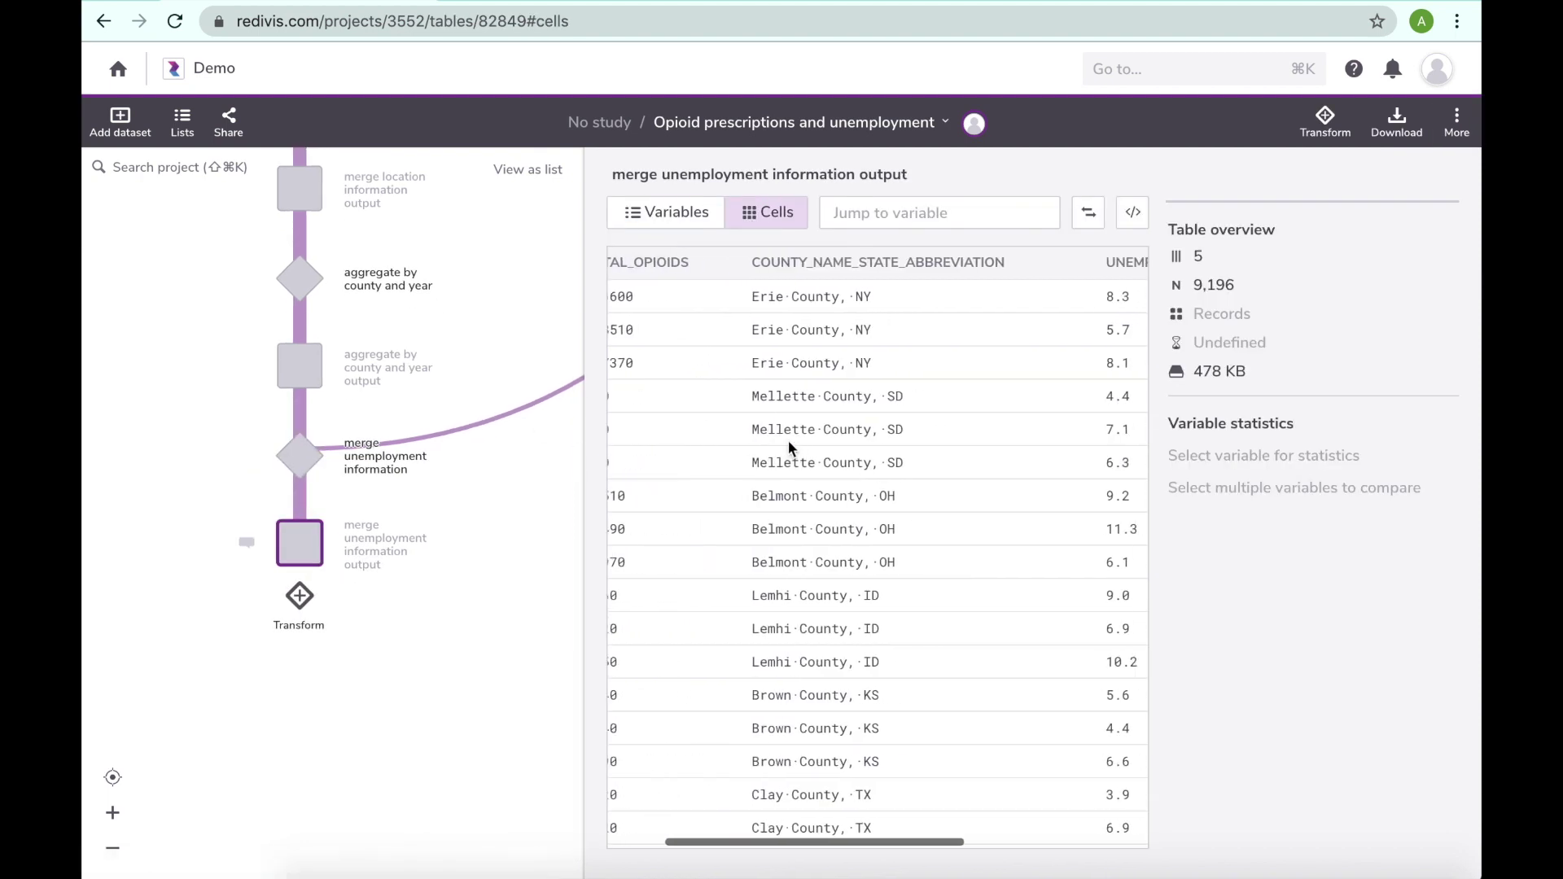
scroll(788, 441, right, 1)
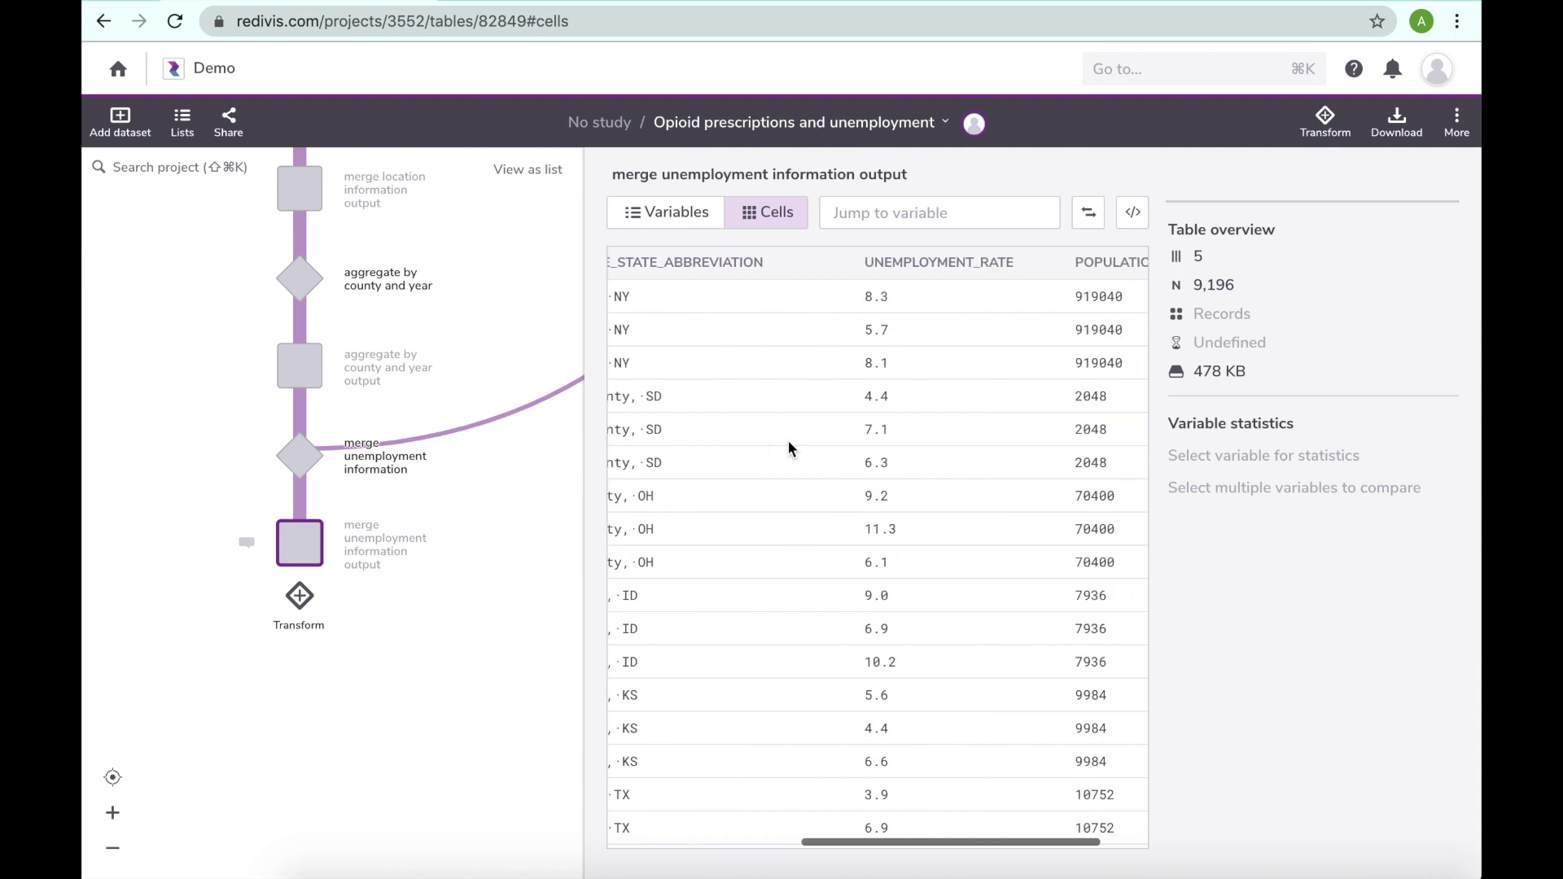
scroll(788, 441, left, 6)
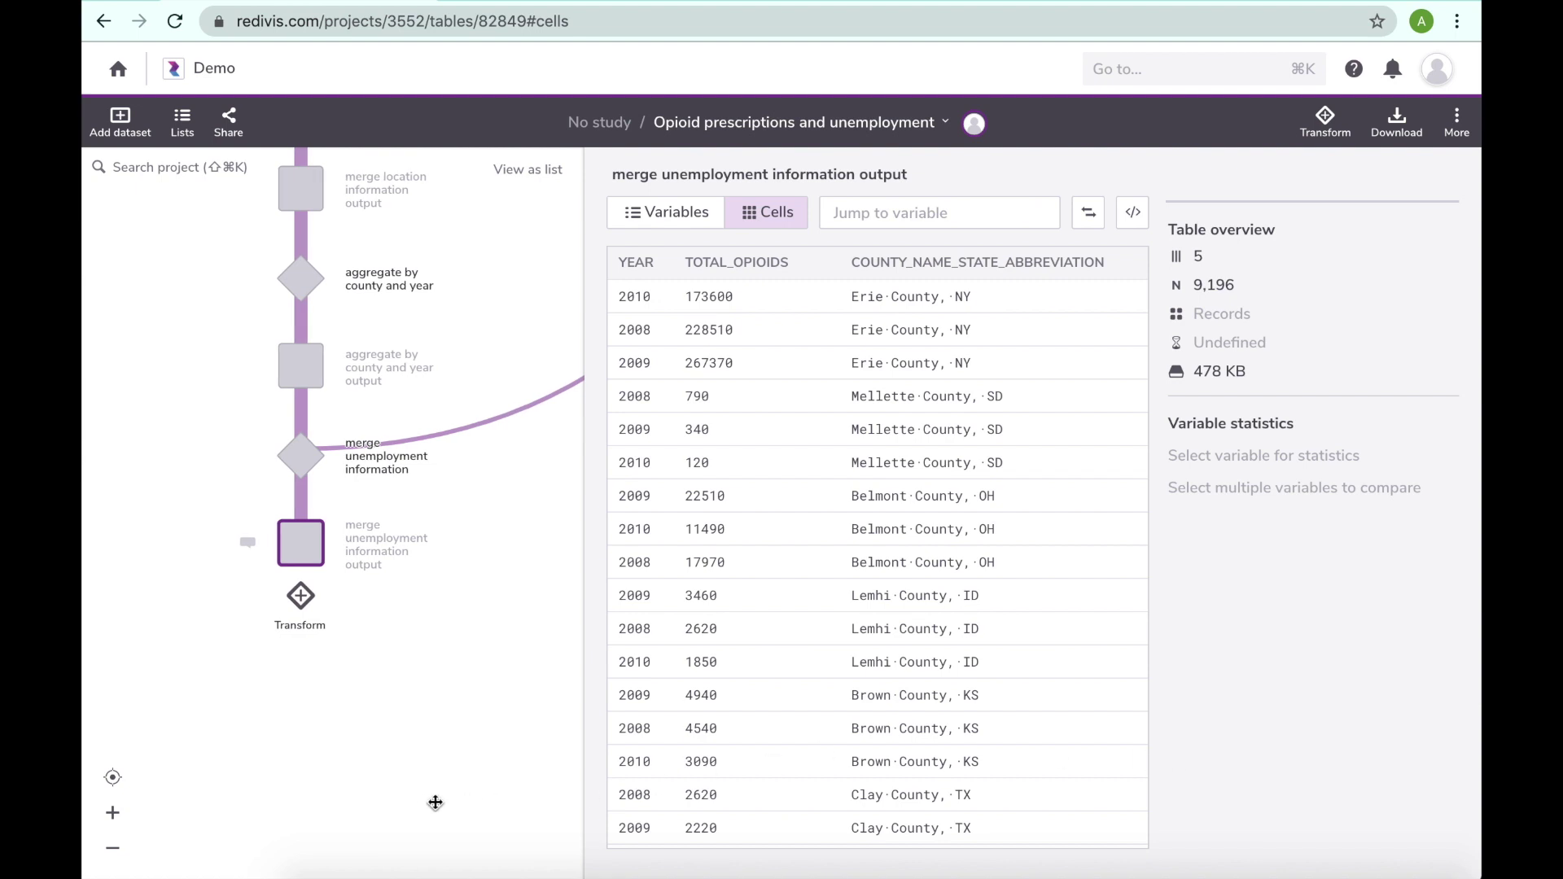
Review the whole project workflow tree from the source datasets down to the final merged output
click(112, 849)
scroll(256, 761, up, 5)
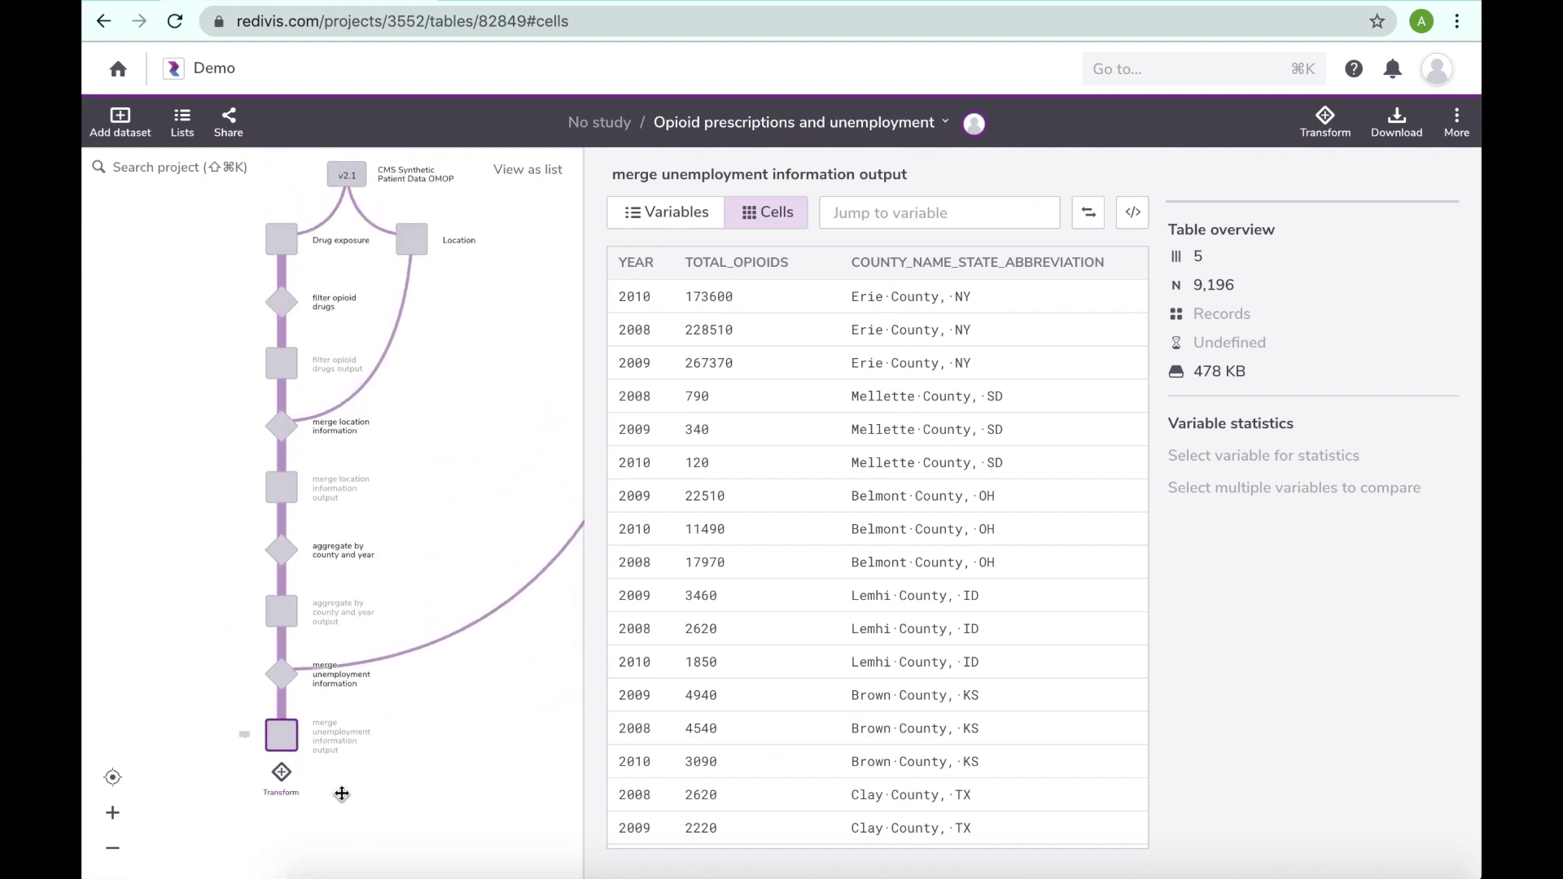
scroll(342, 794, right, 5)
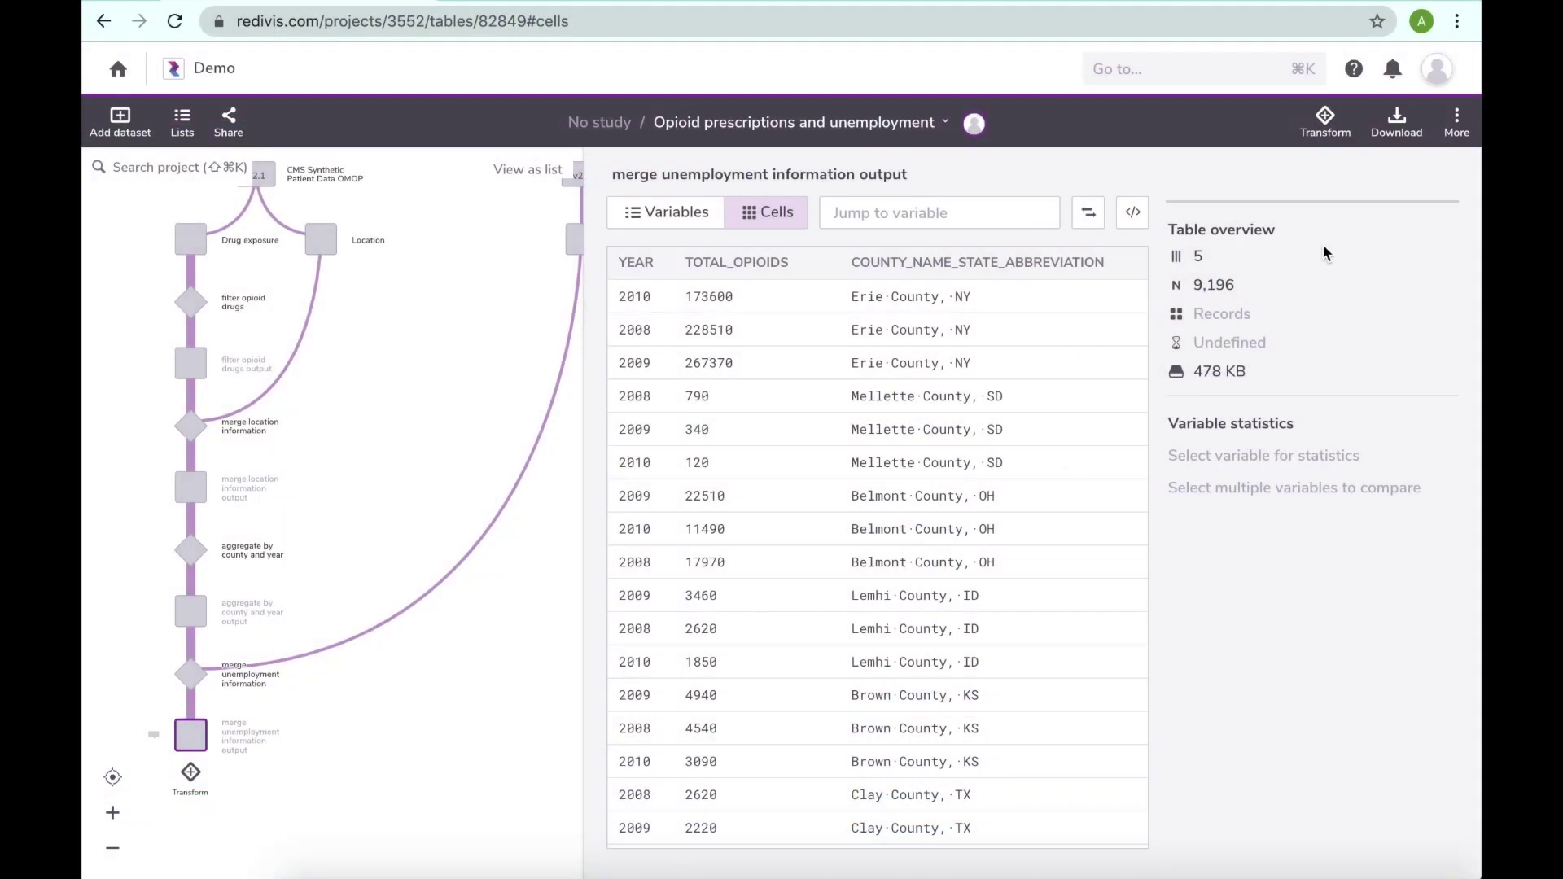
Open the export options for the merged output table and review the available download formats
click(1394, 129)
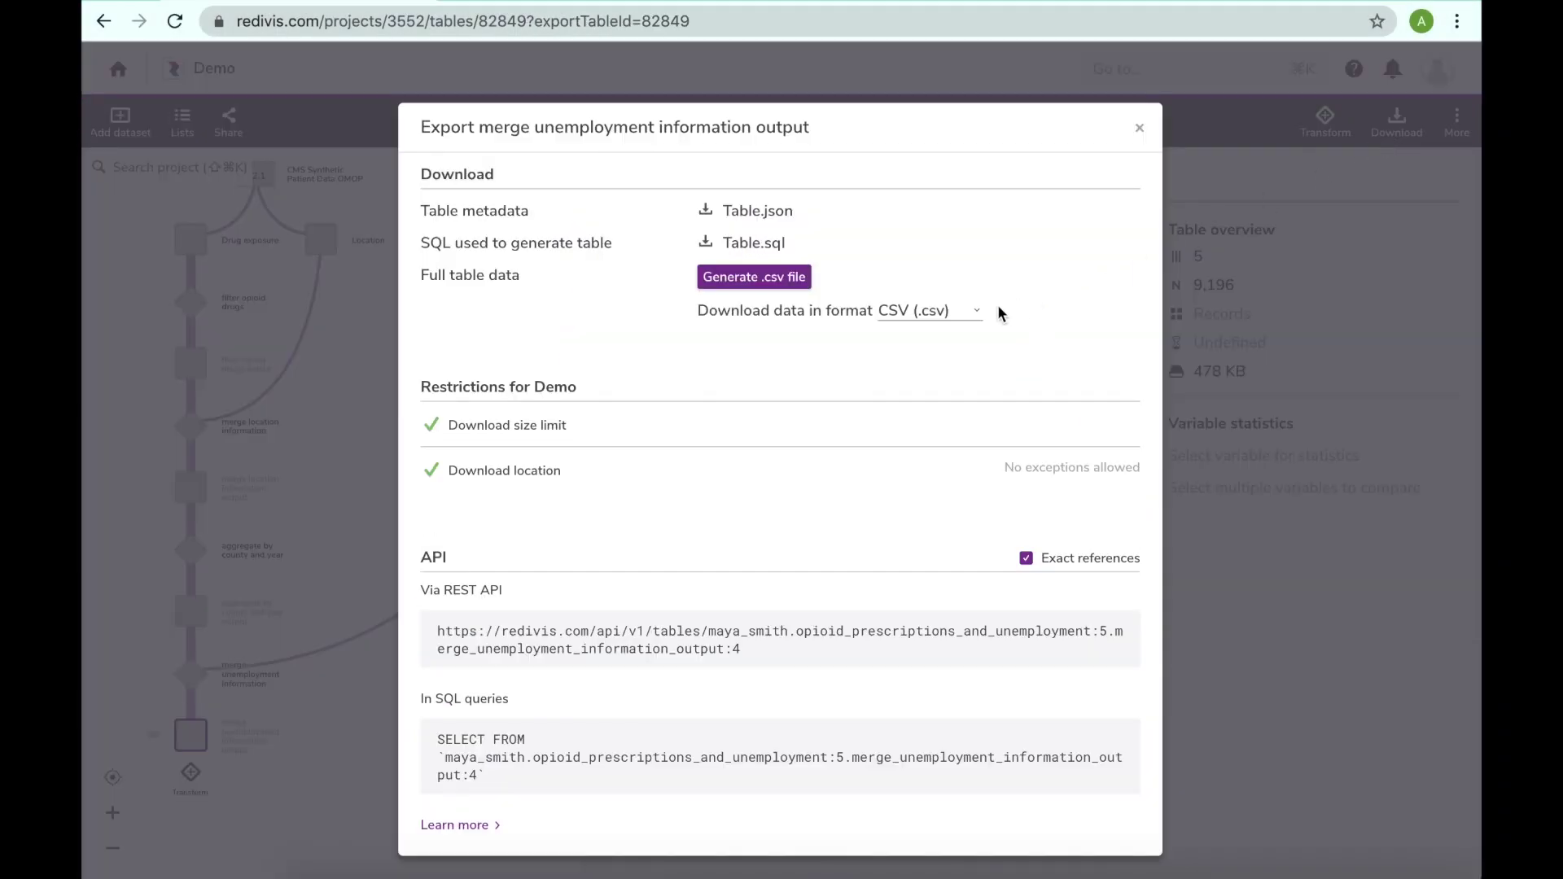
click(975, 317)
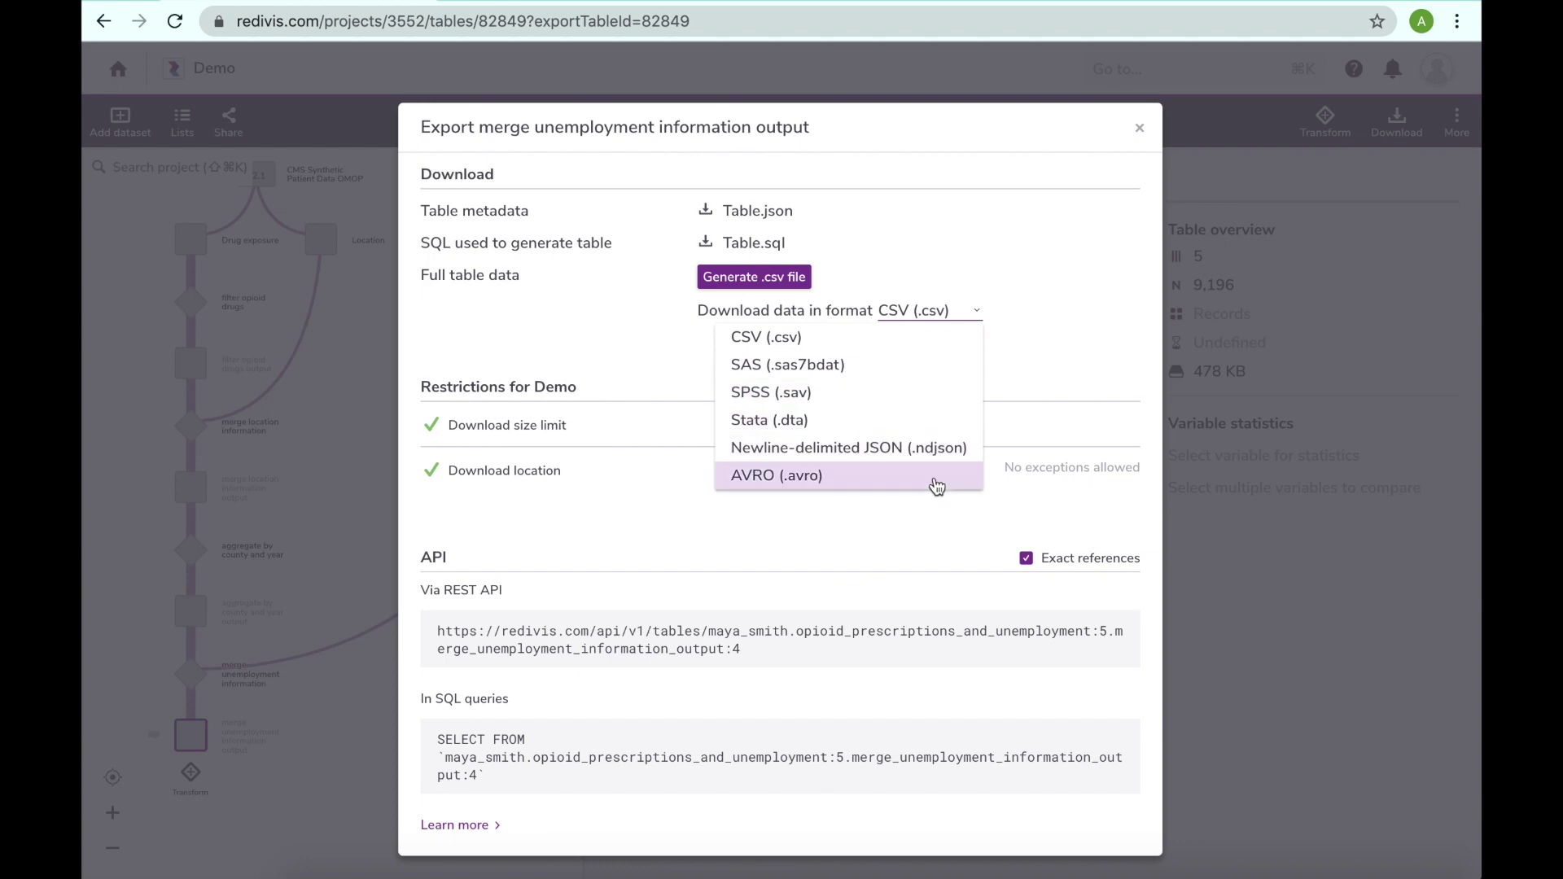
click(1017, 302)
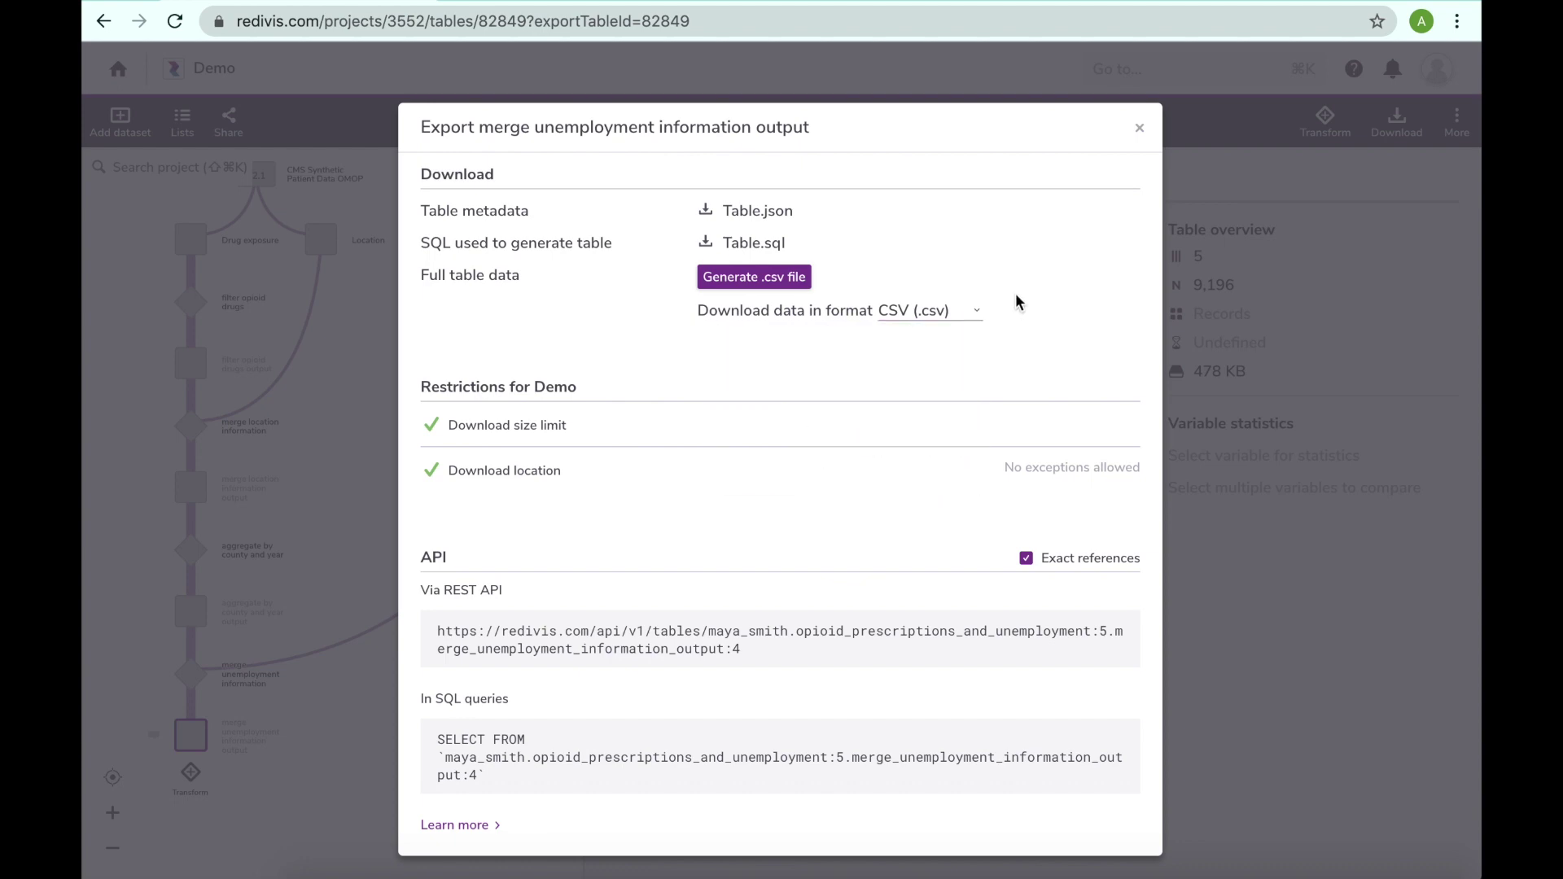